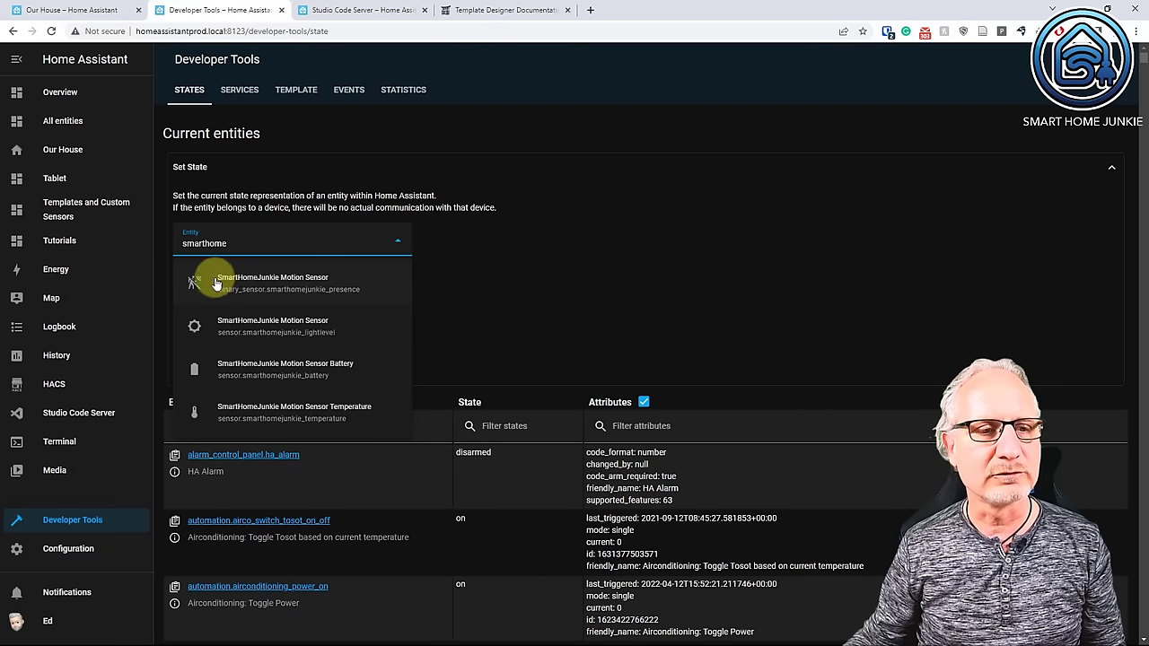
- Enter the template {{ states('binary_sensor.smarthomejunkie_presence') }} in the empty template editor
left_click(300, 89)
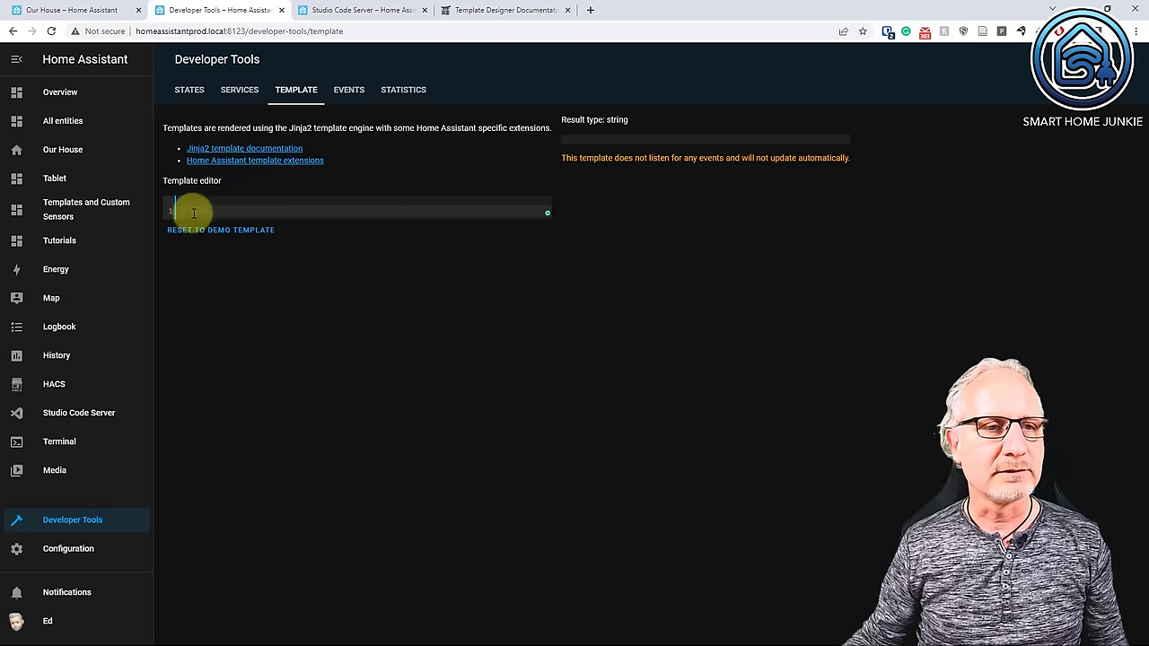
left_click(200, 211)
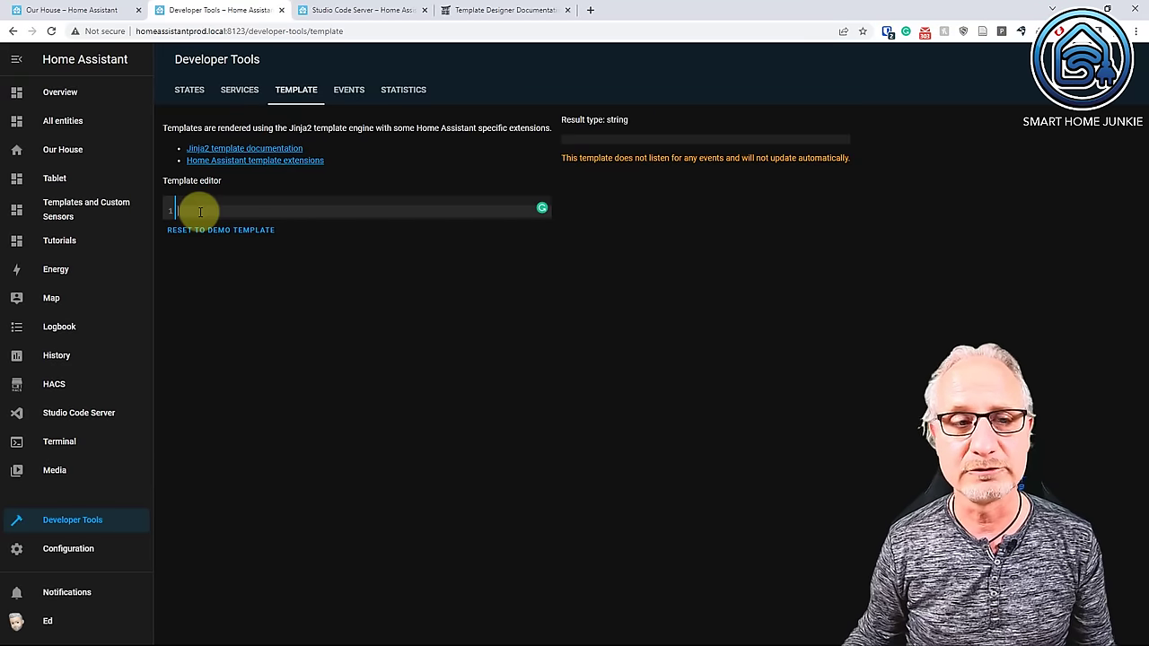
type("{{ states('binary_sensor.smarthomejunkie_presence') }}")
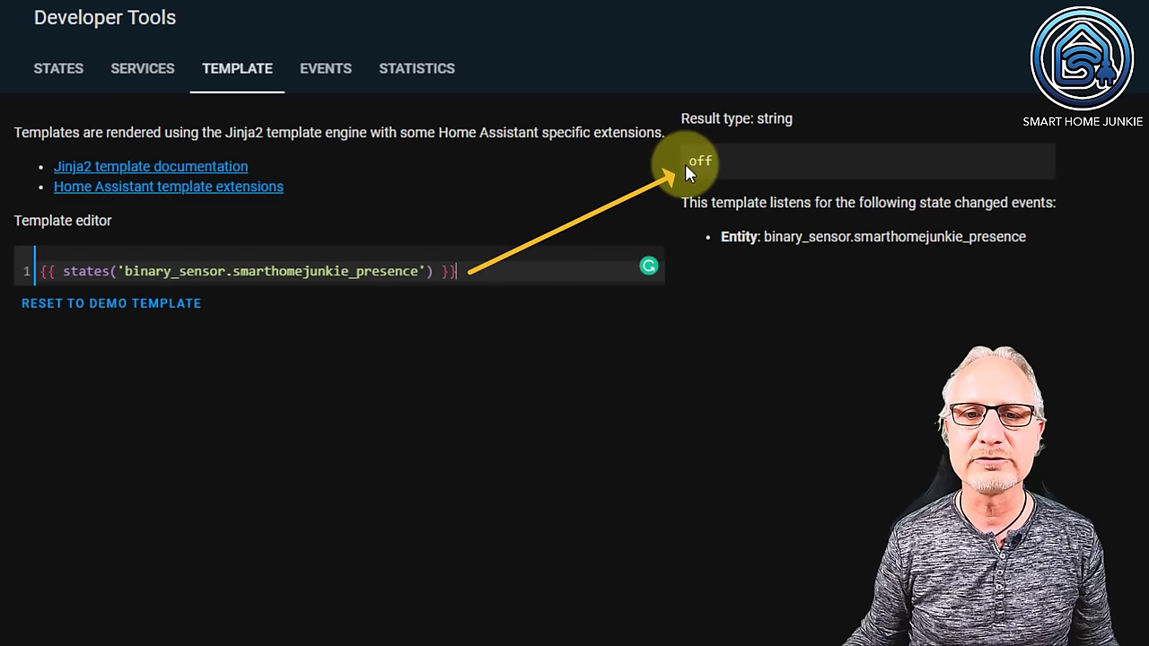
- Look up the current state of binary_sensor.smarthomejunkie_presence among the entities and compare it with the rendered template
left_click(50, 79)
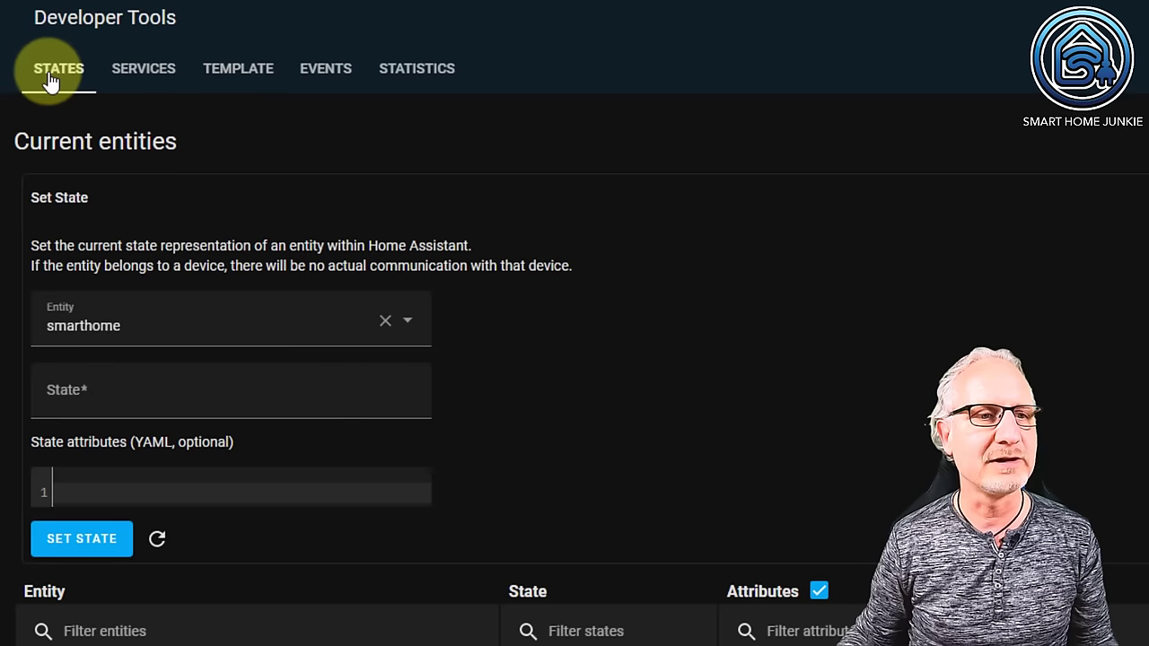
left_click(139, 328)
type("j")
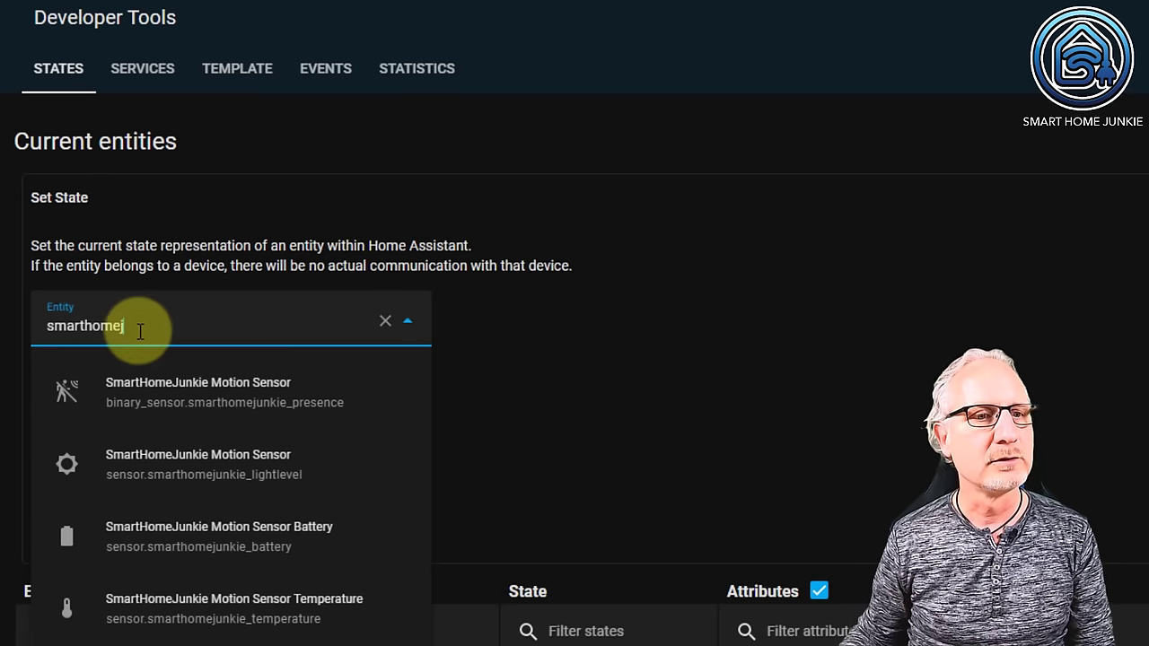
left_click(260, 404)
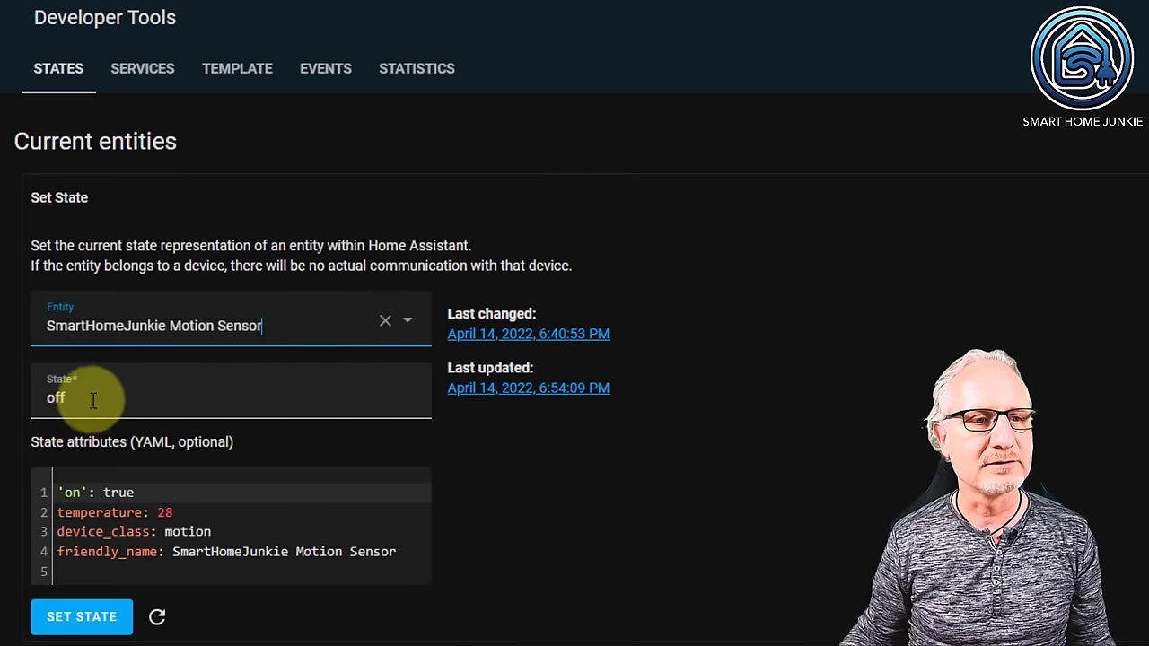
left_click(262, 69)
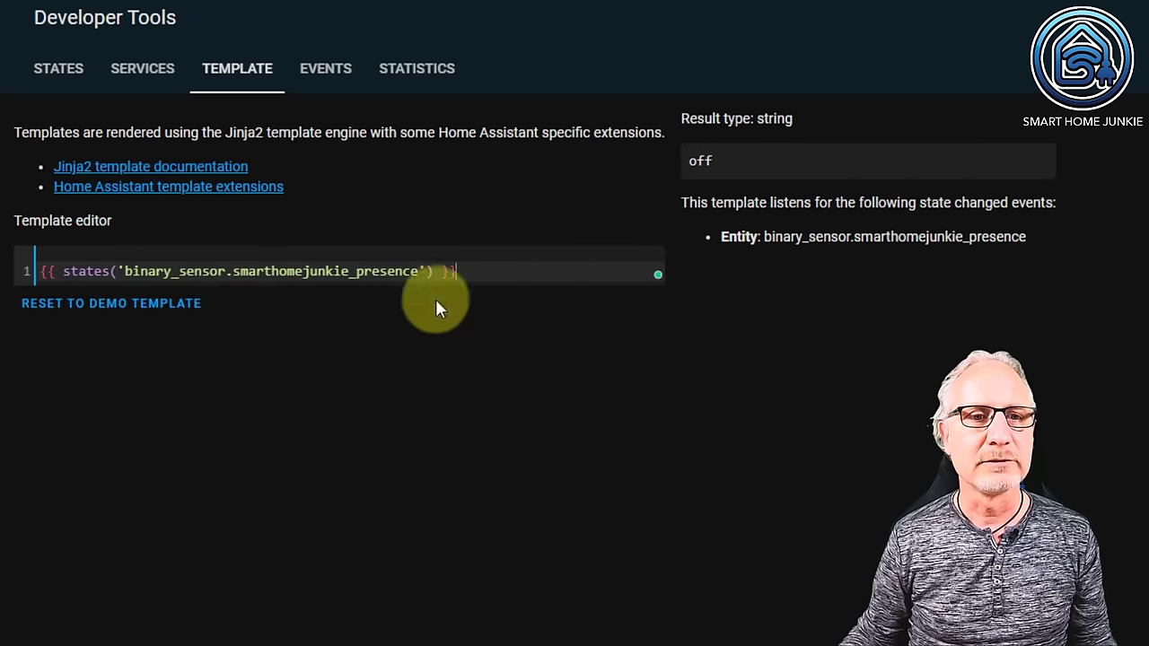
left_click(485, 272)
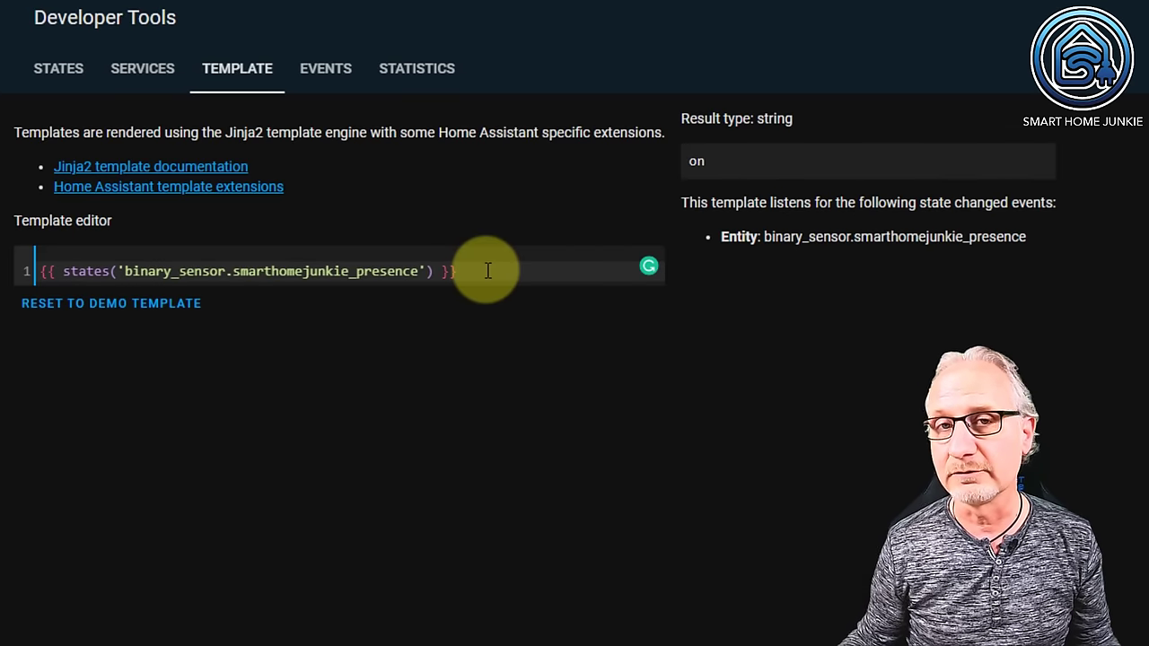
- Check the motion sensor's attributes and add the template line {{ state_attr('binary_sensor.smarthomejunkie_presence','temperature') }}
left_click(65, 78)
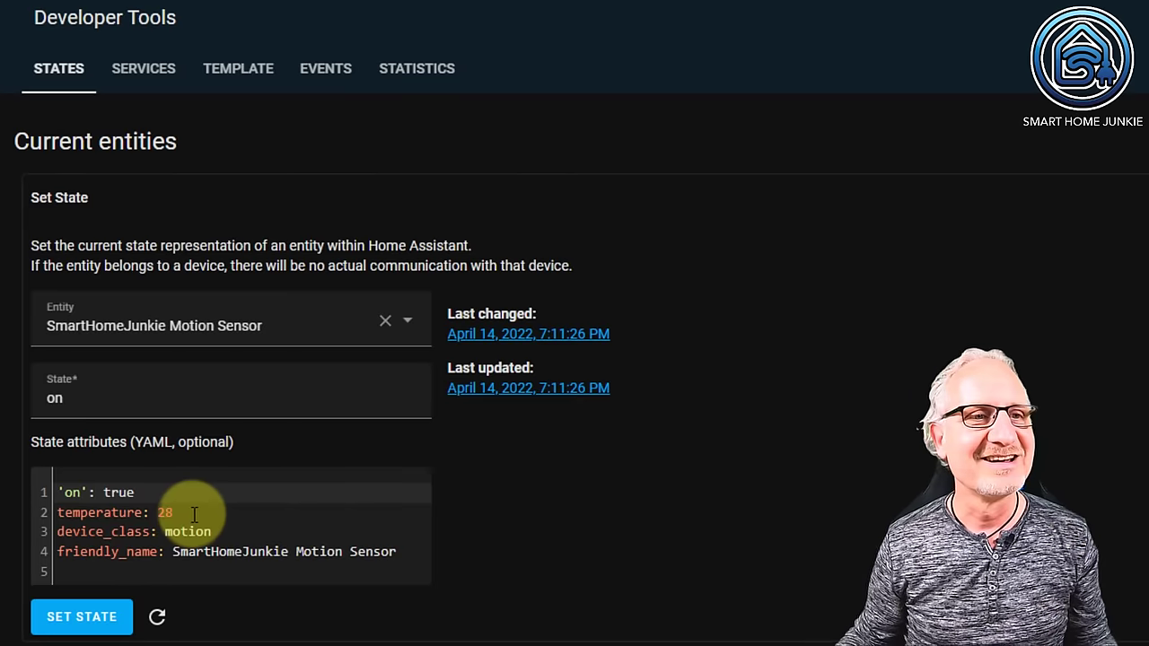
left_click(249, 79)
left_click(488, 272)
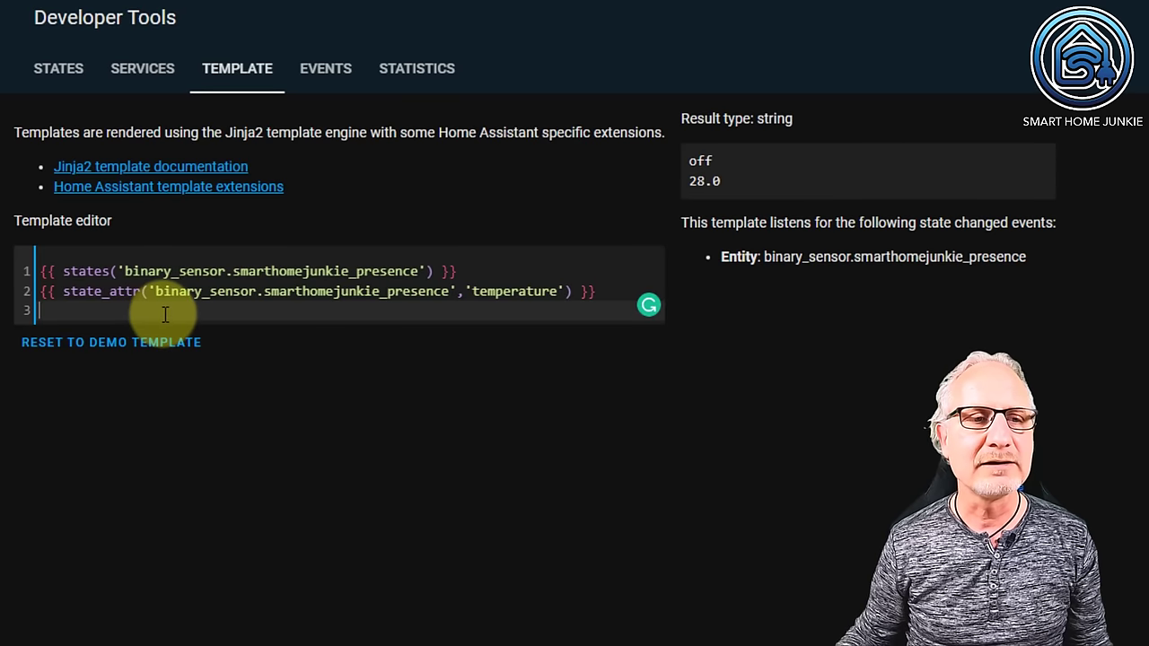
- Examine the attribute name and entity ID passed to state_attr in the second template line
left_click(475, 291)
left_click_drag(474, 292, 559, 292)
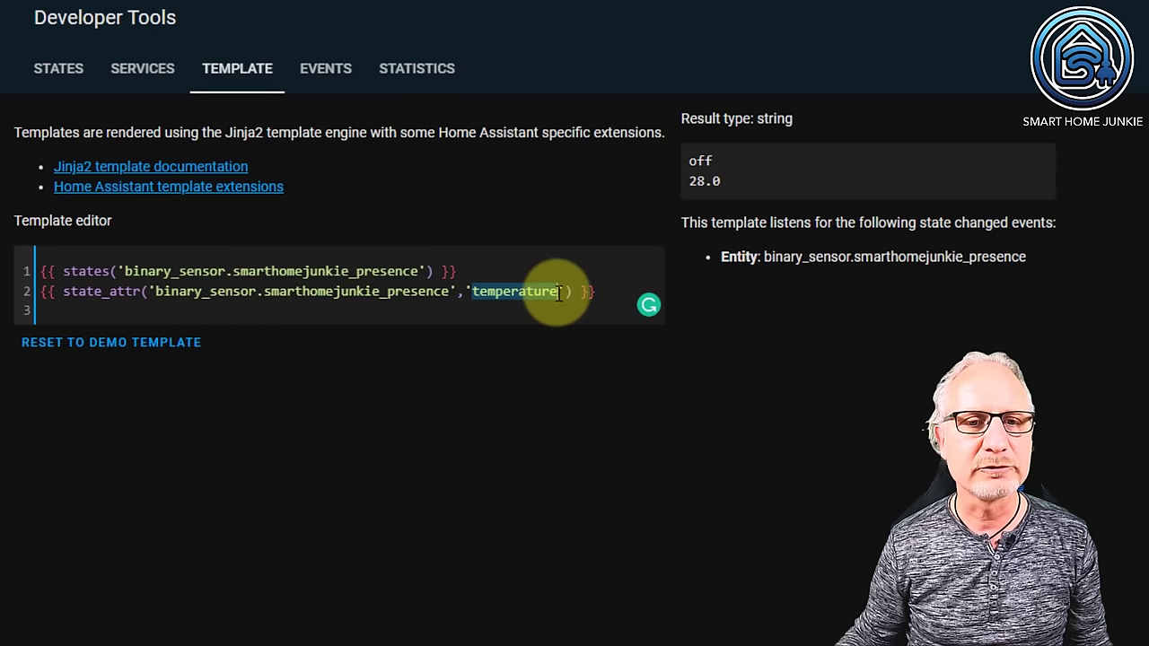
left_click_drag(449, 291, 154, 292)
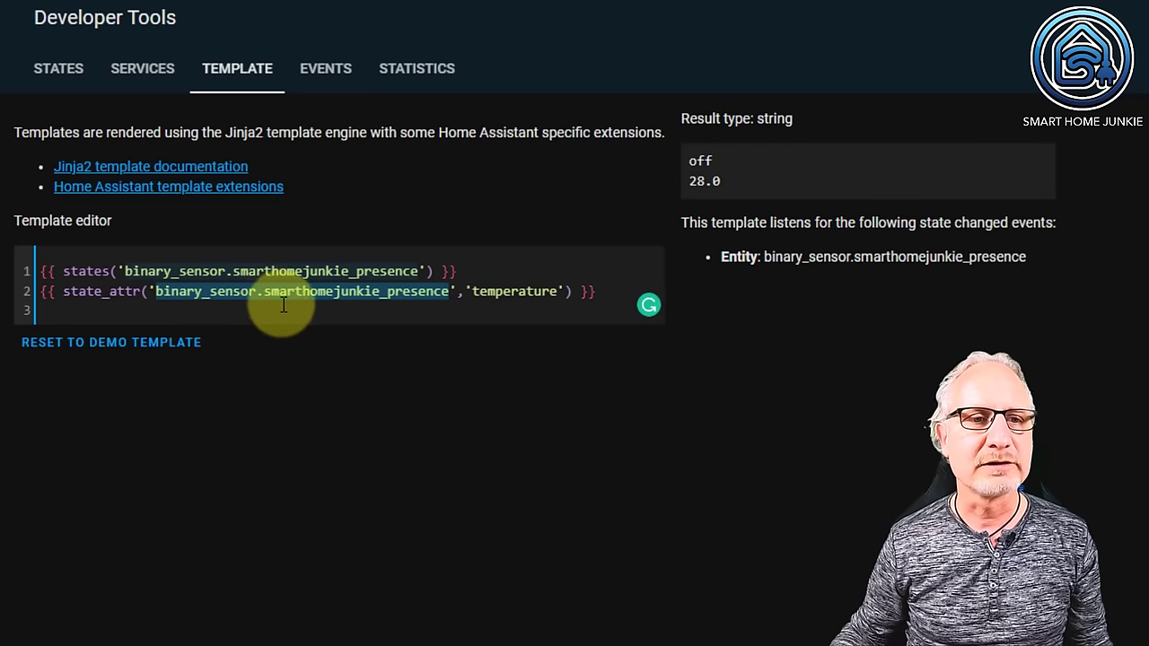
left_click(456, 290)
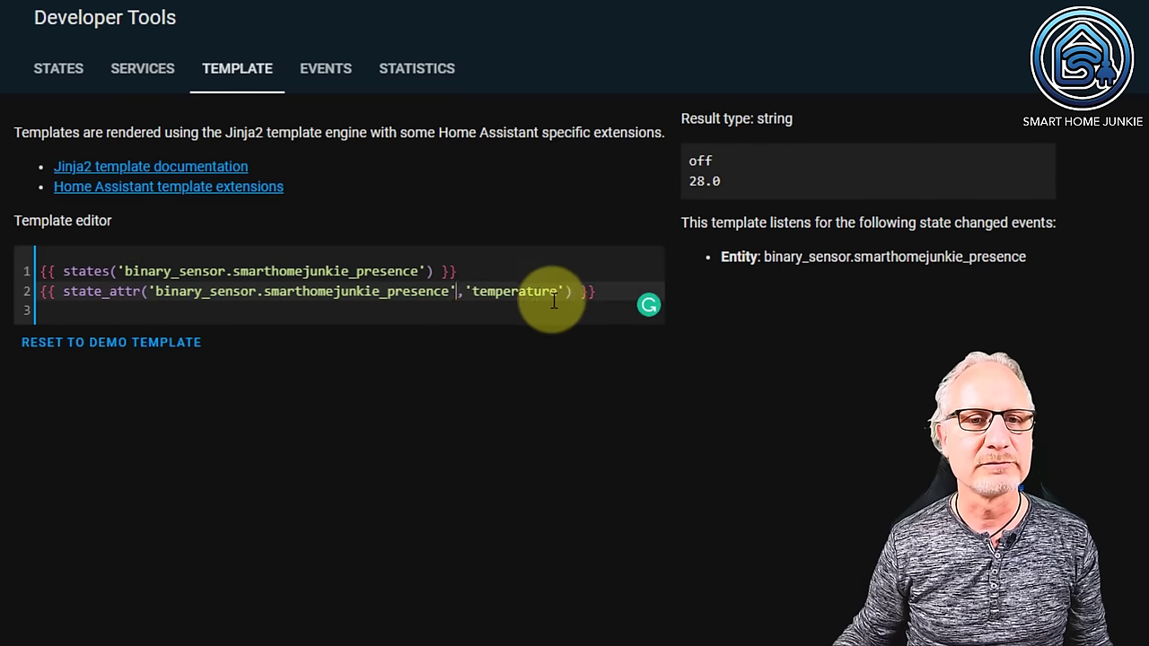
left_click(78, 313)
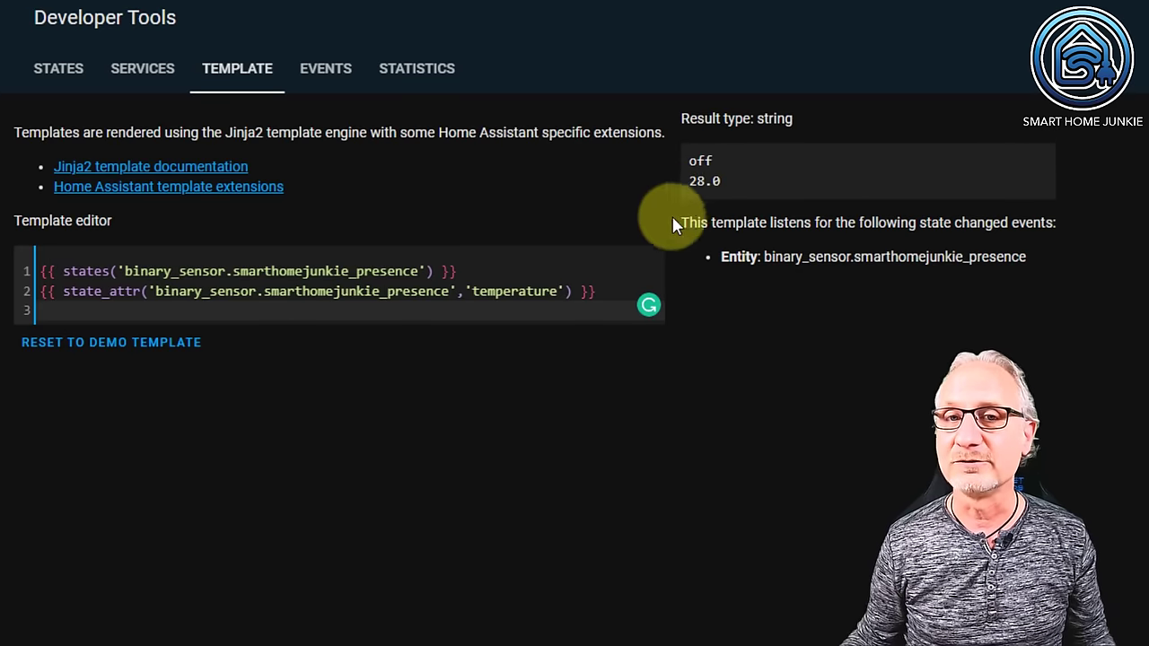
- Add an if/else block that outputs "There's motion detected!" when the presence sensor is 'on', otherwise "There is no motion at the moment"
left_click(613, 294)
key("Return")
key("Return")
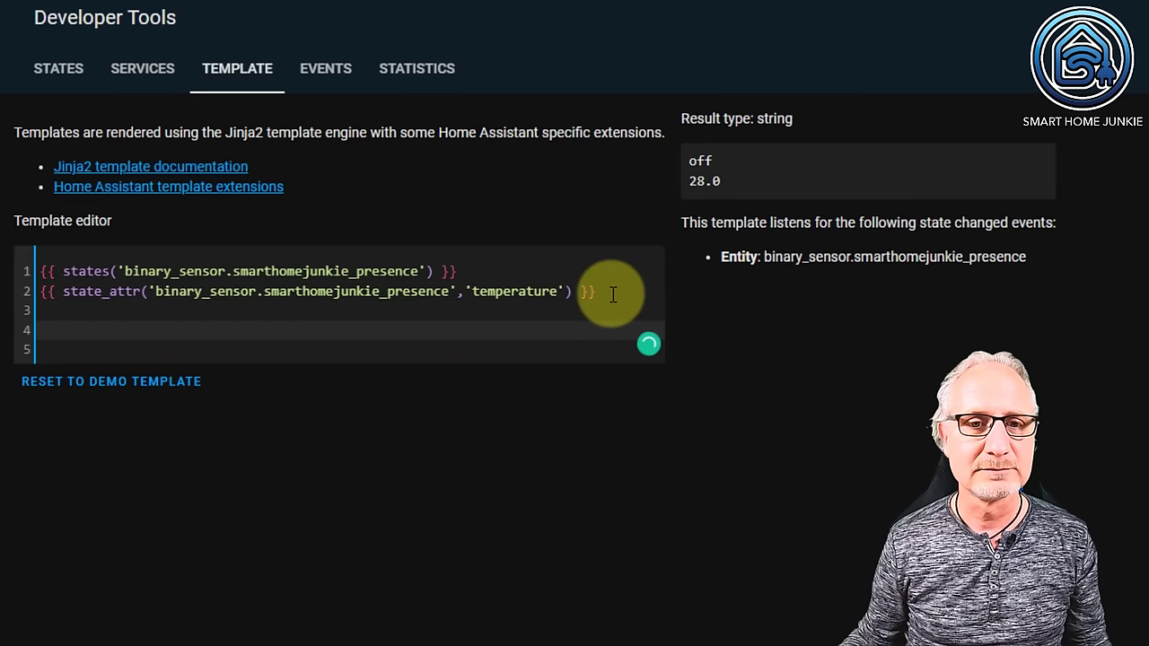
type("{% if states('binary_sensor.smarthomejunkie_presence') == 'on' %} There's motion detected! {% else %} There is no motion at the moment {% endif %}")
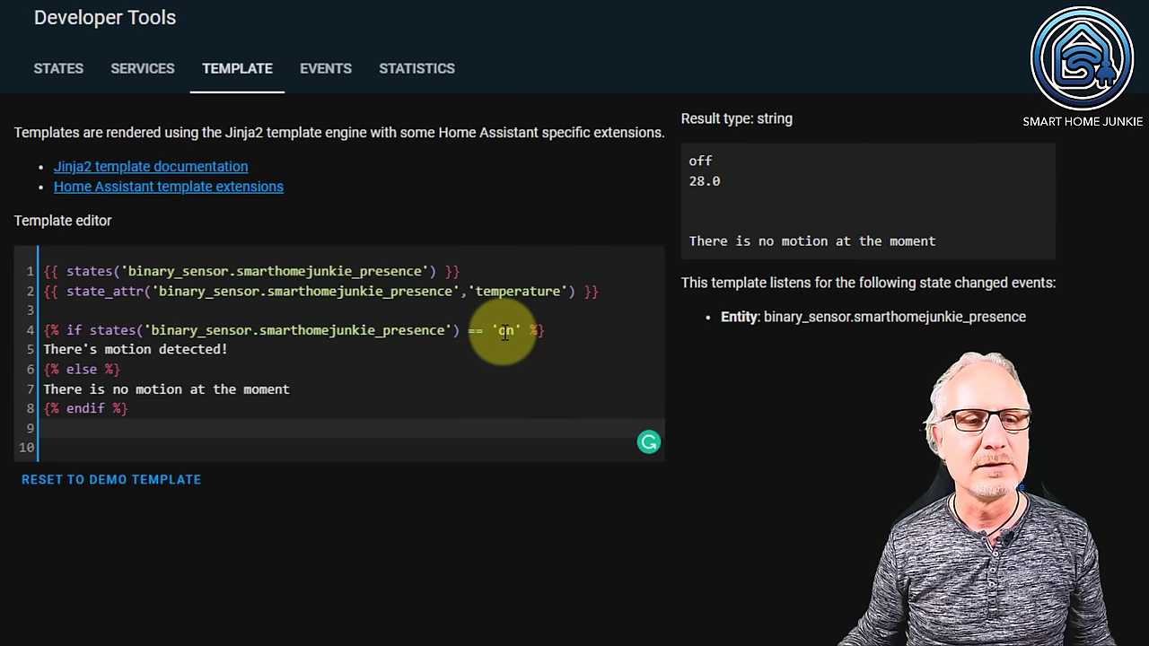
- Examine the if condition, its 'on' comparison and its output text against the rendered sensor state
left_click_drag(229, 349, 56, 349)
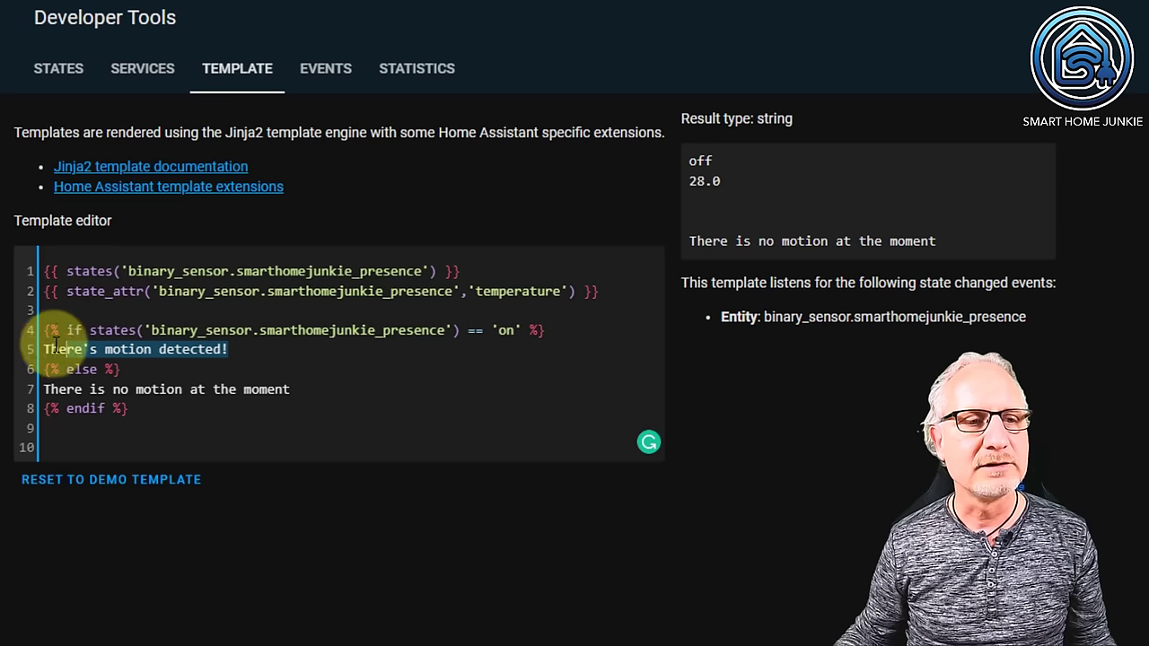
left_click(136, 369)
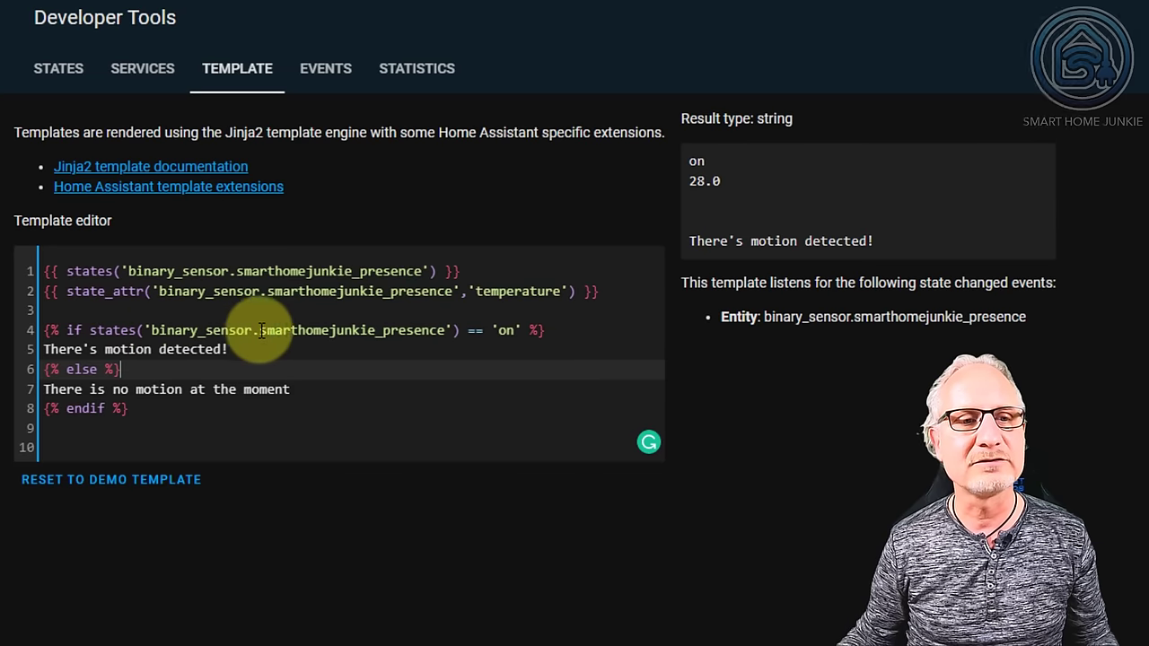
double_click(508, 330)
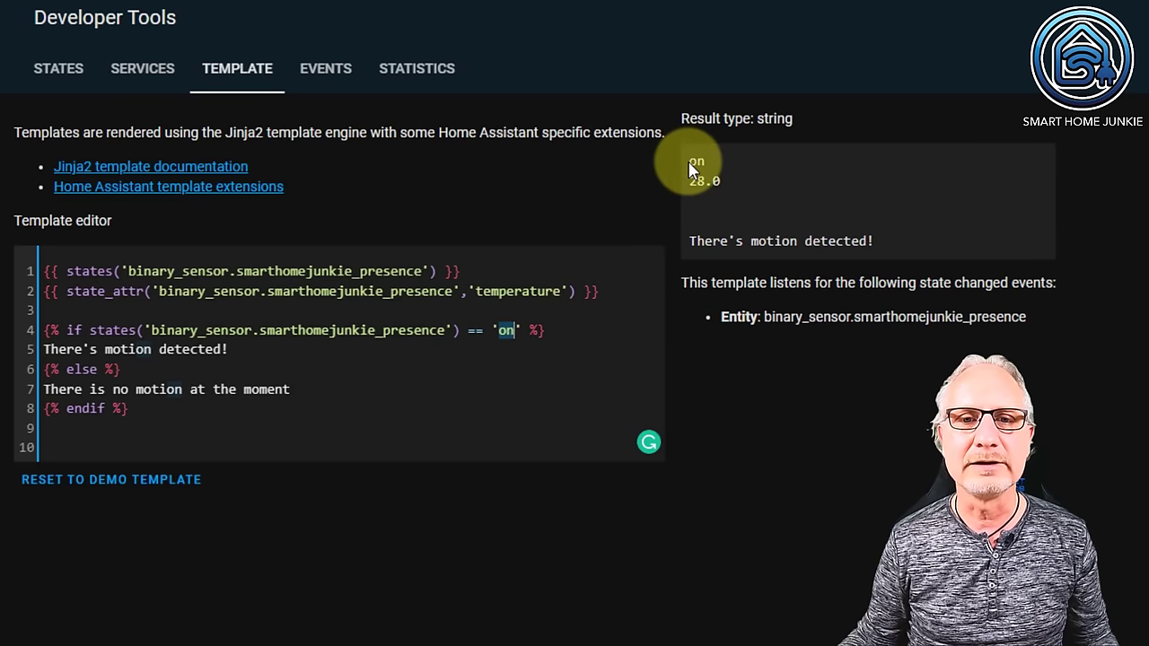
left_click_drag(687, 161, 705, 166)
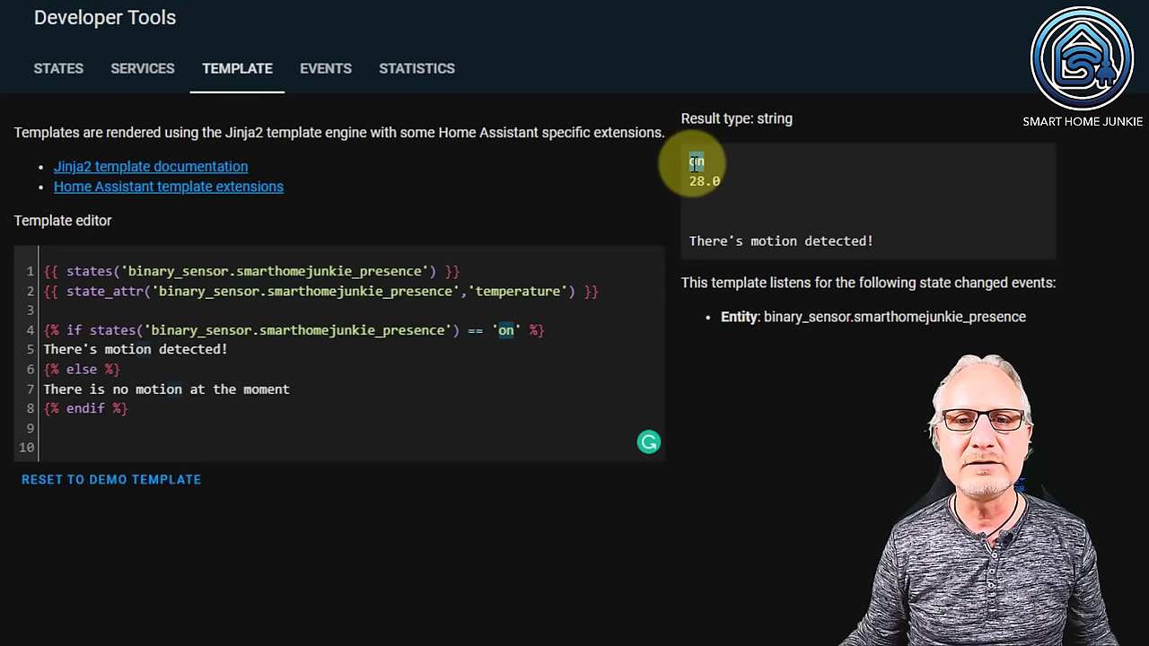
left_click_drag(461, 271, 42, 271)
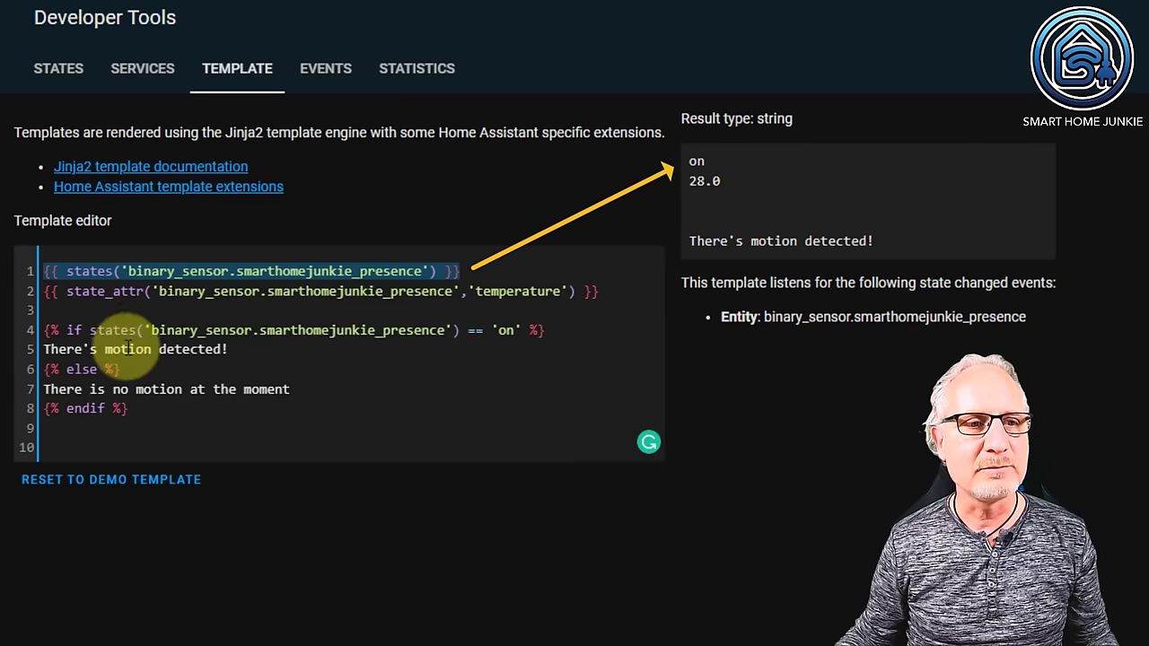
left_click_drag(90, 330, 460, 331)
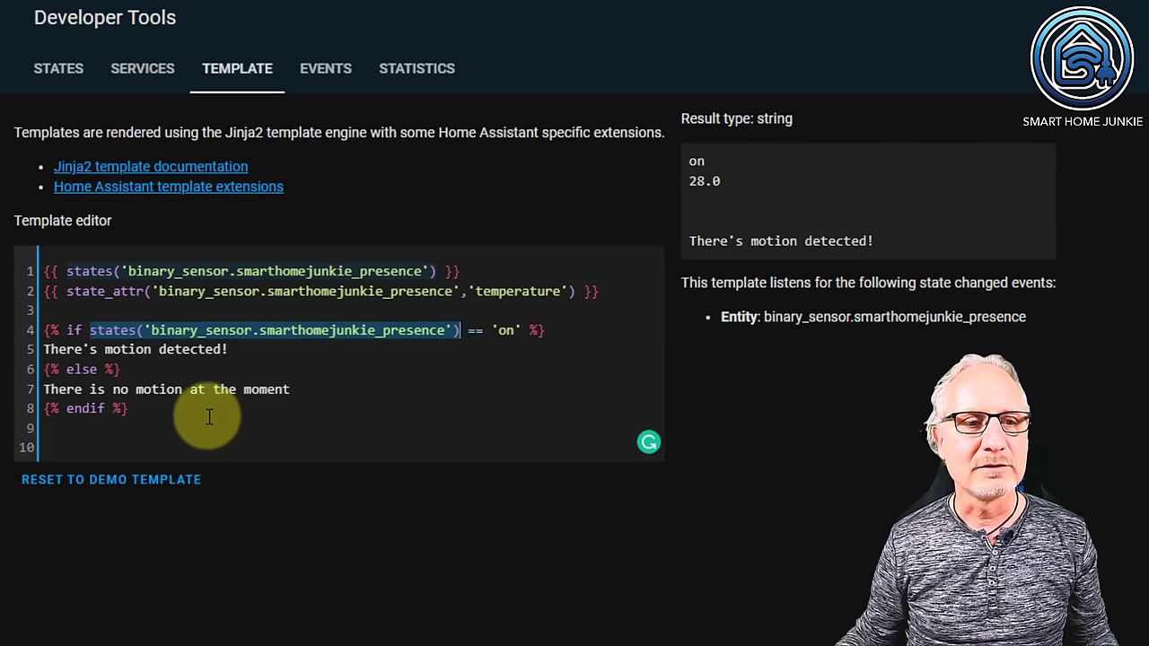
- Add a states.light template rejecting deCONZ groups and entities with entity_id defined, selecting state 'on' and outputting list | count
left_click(160, 411)
key("Return")
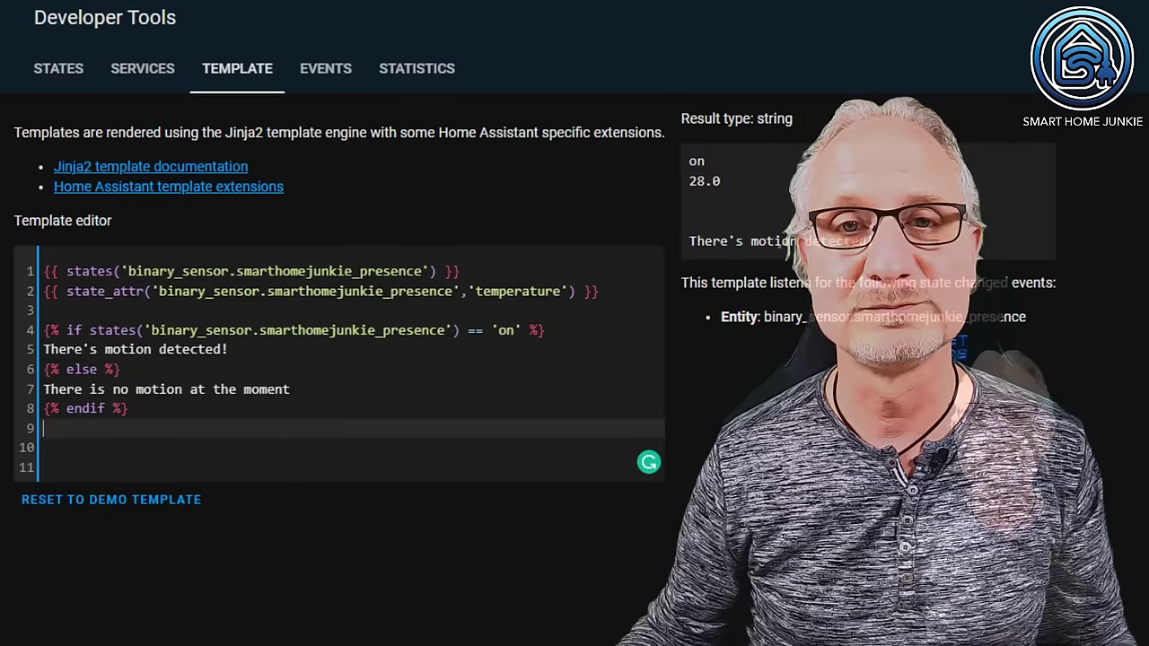
key("Return")
type("{{ states.light           | rejectattr('attributes.is_deconz_group', 'eq', true)           | rejectattr('attributes.entity_id', 'defined')           | selectattr('state', 'eq', 'on')           | list | count }}")
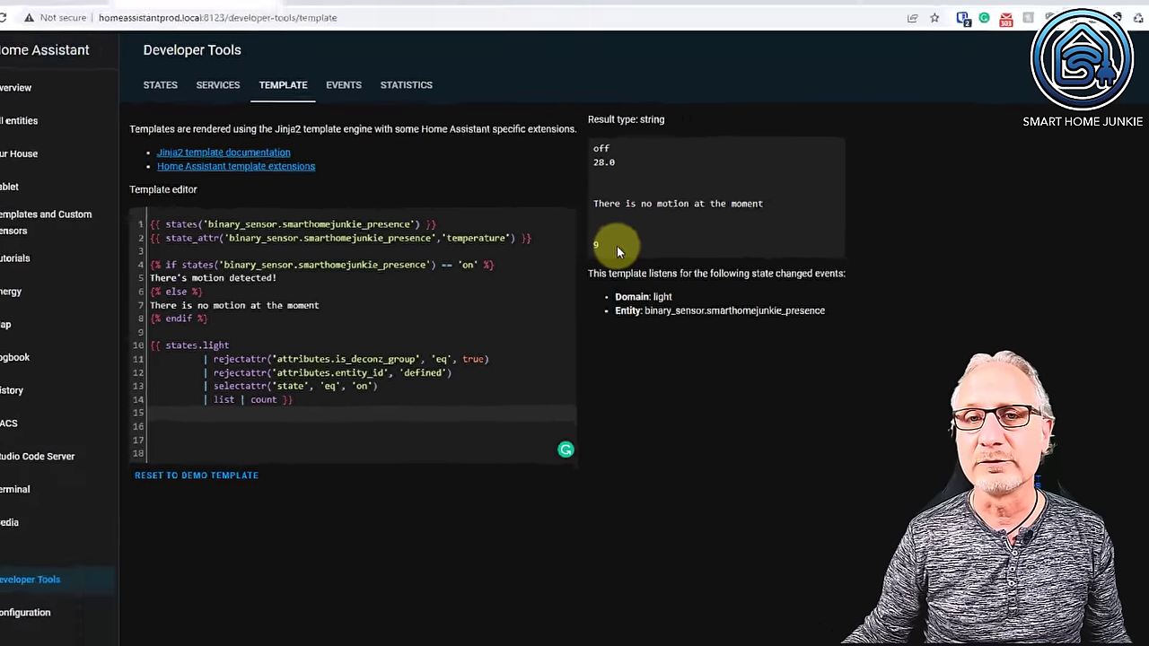
- Test the light-count template by toggling an Office light and the Moodlight on the house dashboard alongside the editor
left_click(1114, 11)
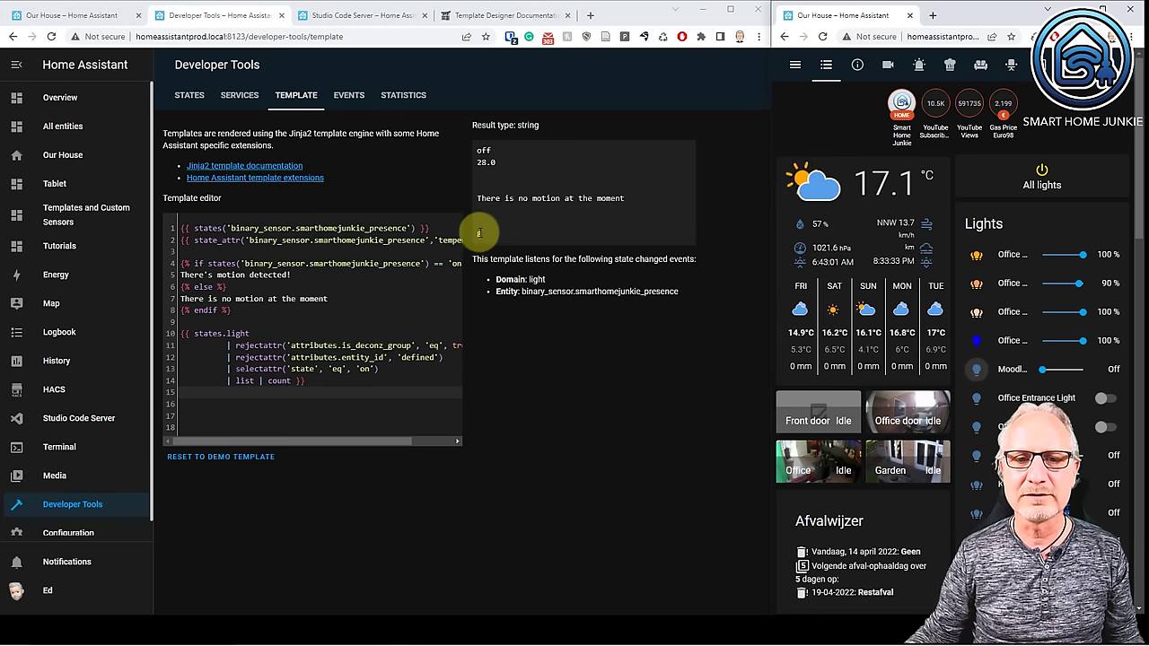
left_click(978, 342)
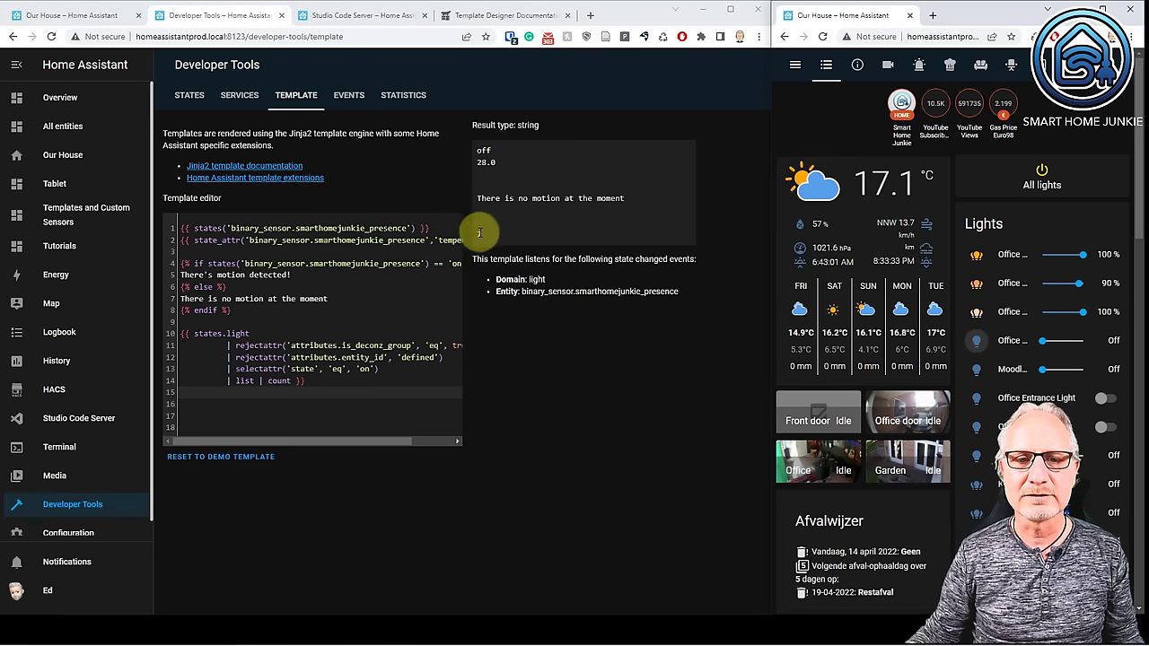
left_click(977, 370)
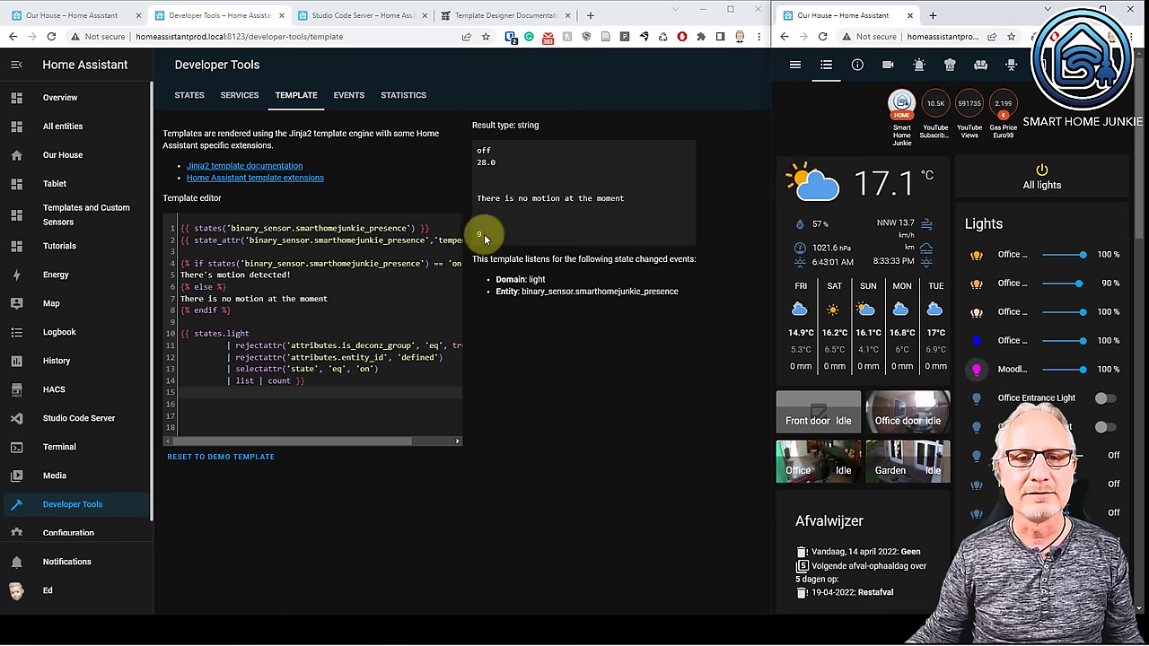
left_click(731, 10)
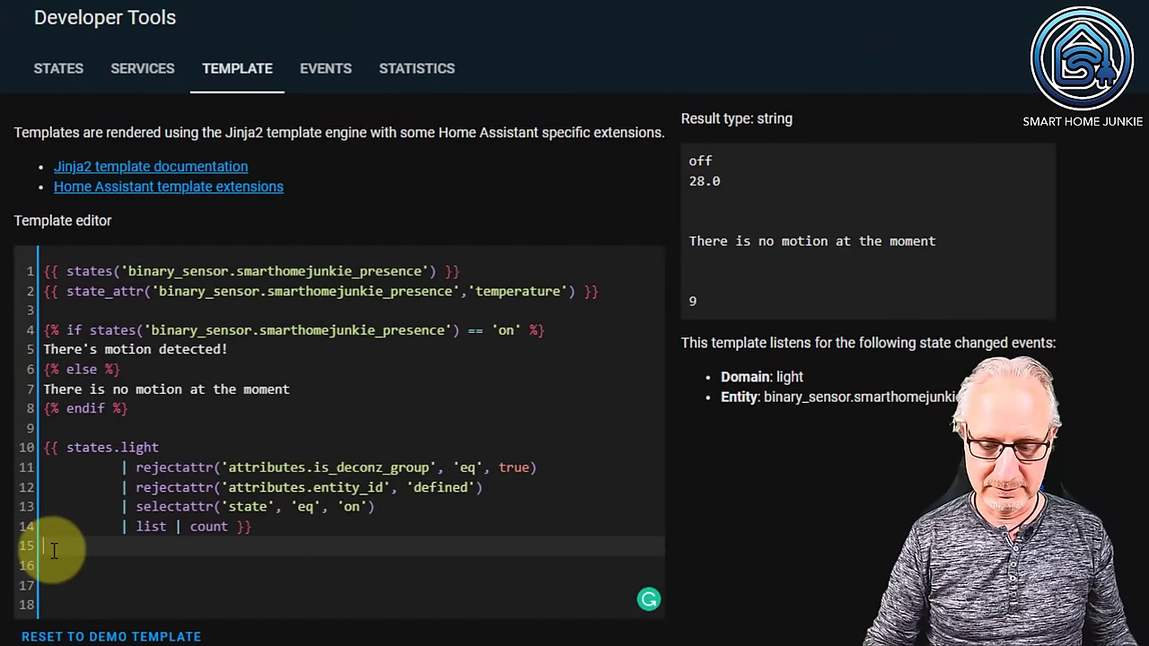
- Add the template {{ states('sensor.kitchen_motion_sensor_battery_level') | int | round(0, 'floor') }}% below the light count
key("Return")
type("{{ states('sensor.kitchen_motion_sensor_battery_level') | int | round(0, 'floor') }}%")
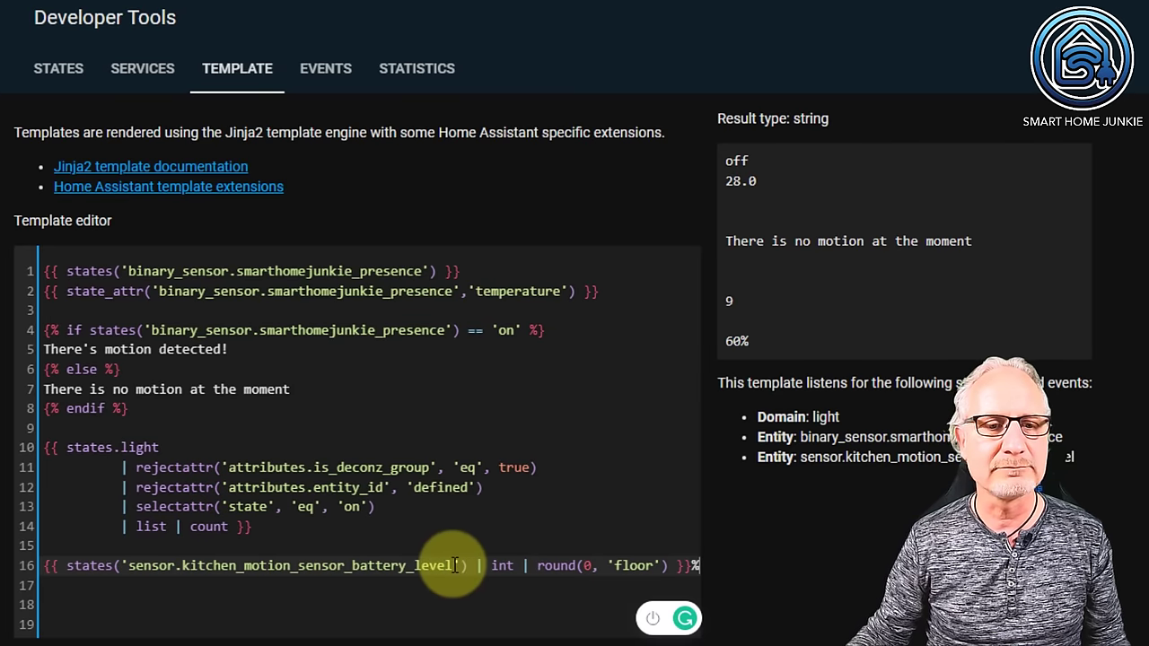
- Look up the state and attributes of sensor.kitchen_motion_sensor_battery_level in the entity states, and return to the template editor
left_click_drag(455, 566, 128, 566)
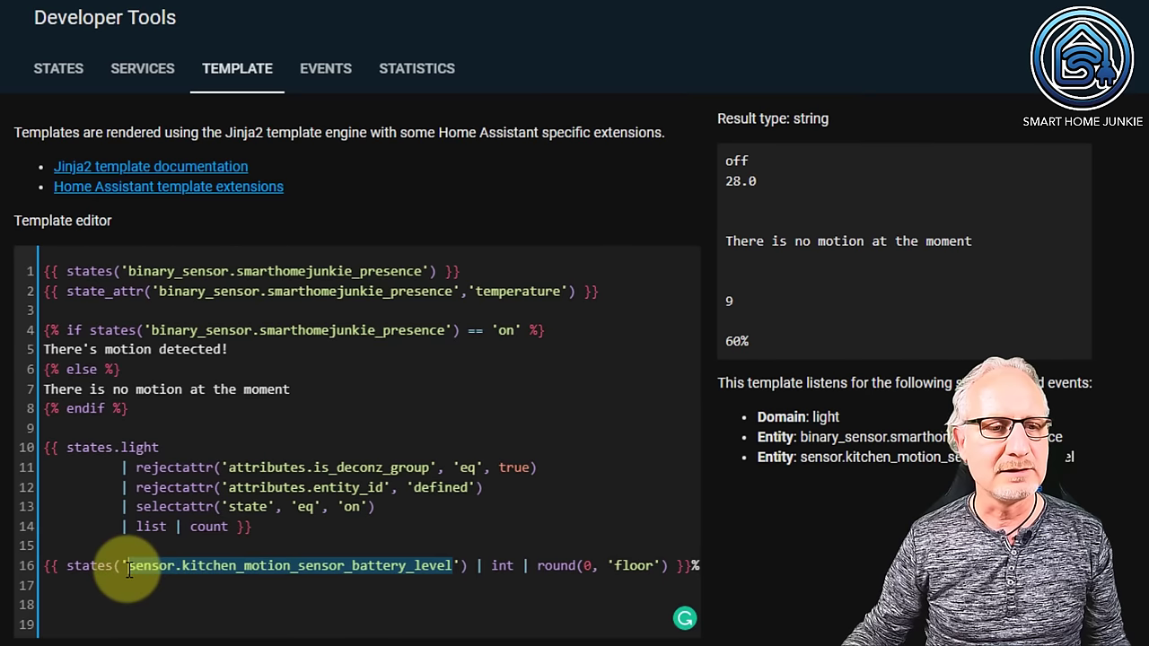
right_click(216, 565)
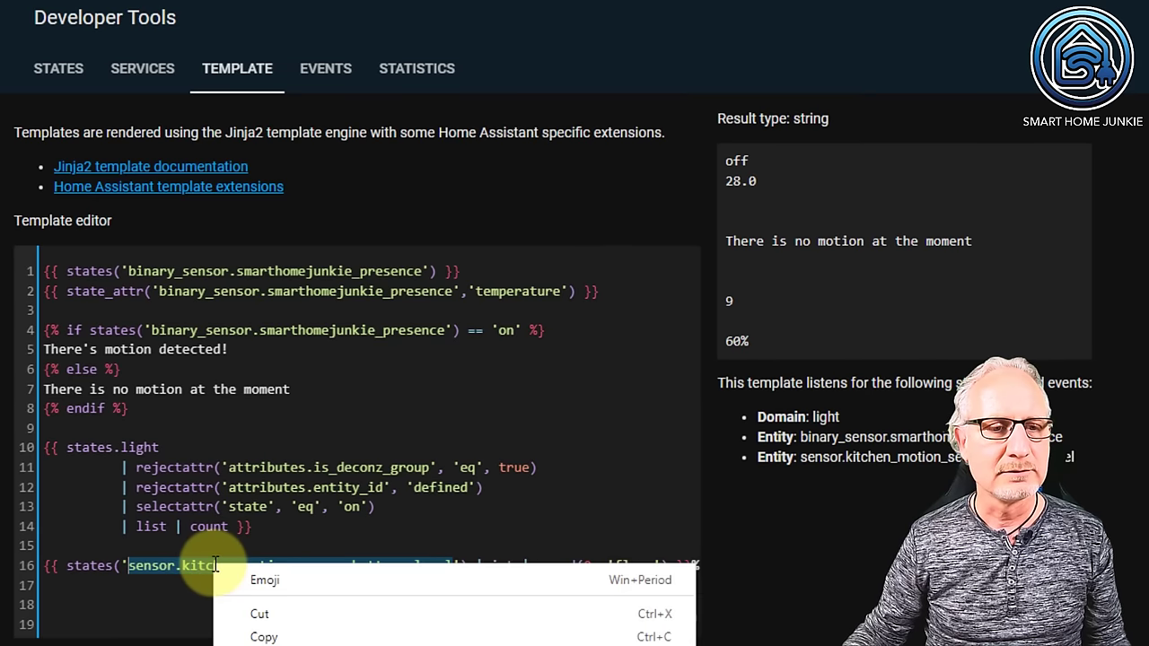
left_click(289, 635)
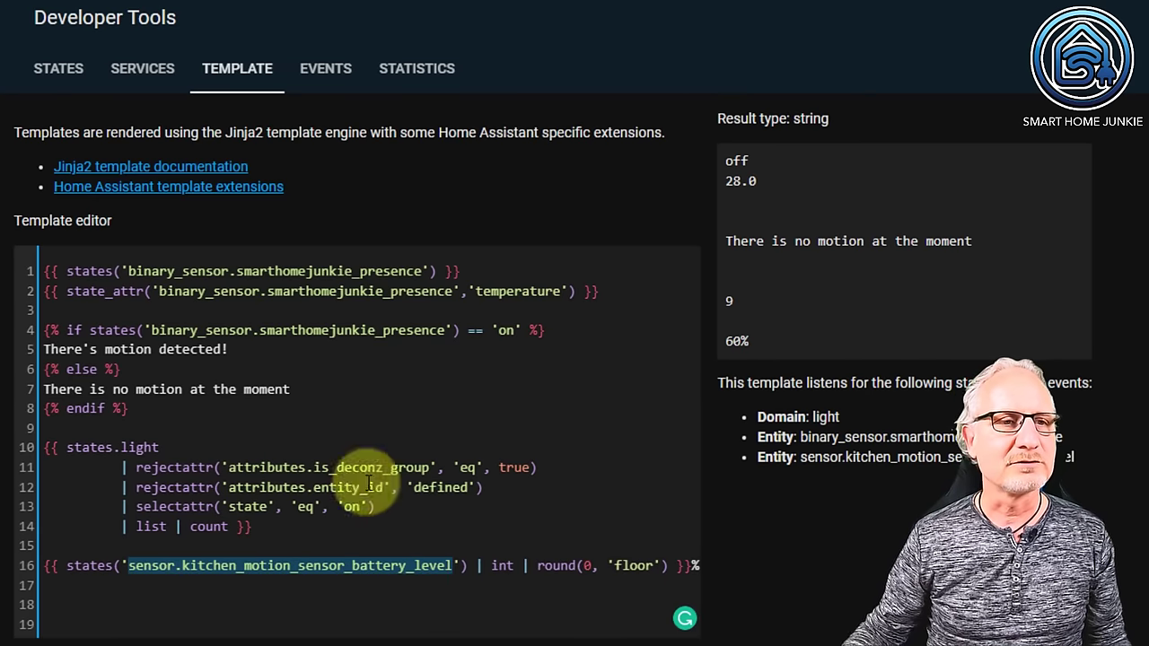
left_click(42, 66)
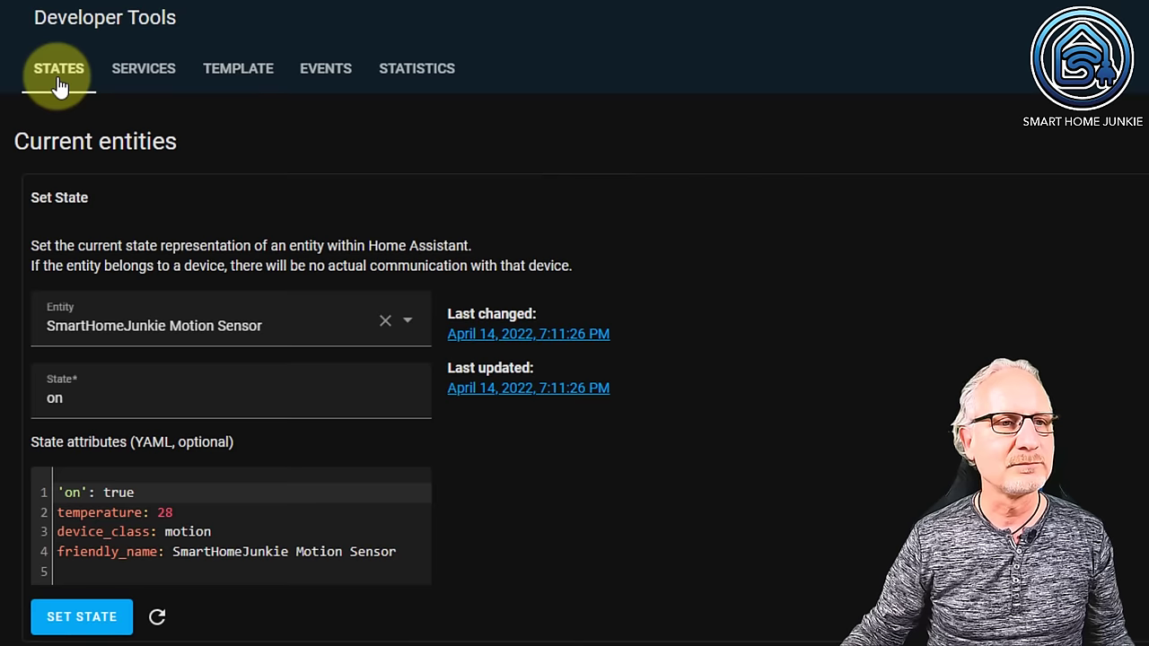
left_click(385, 321)
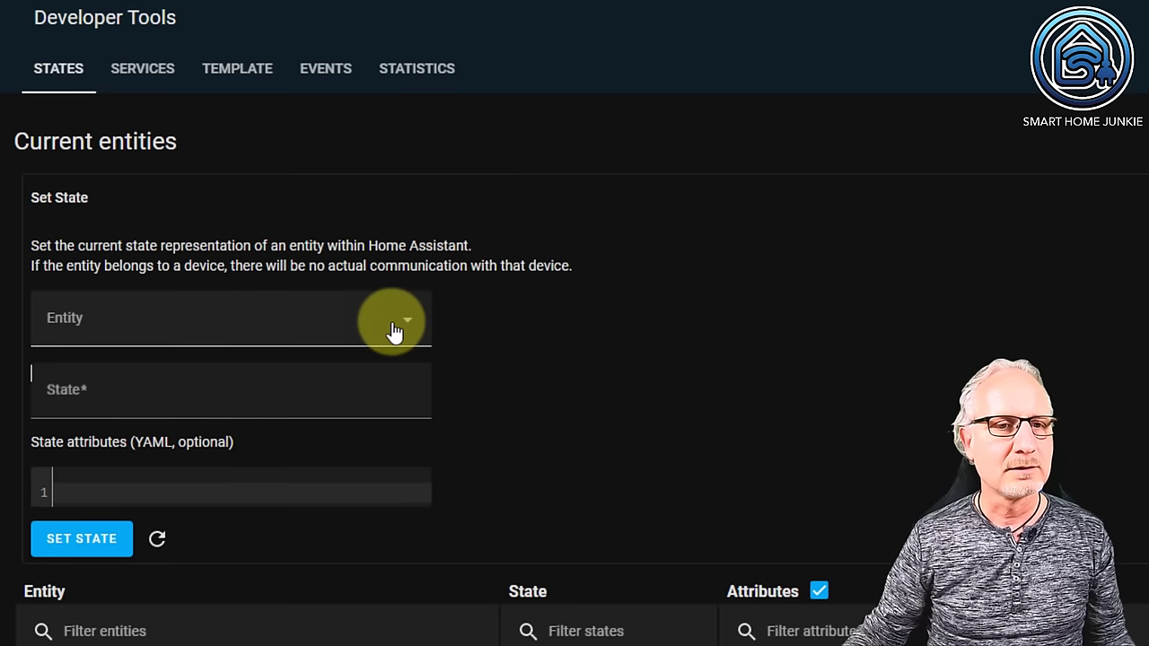
left_click(135, 330)
key("ctrl+v")
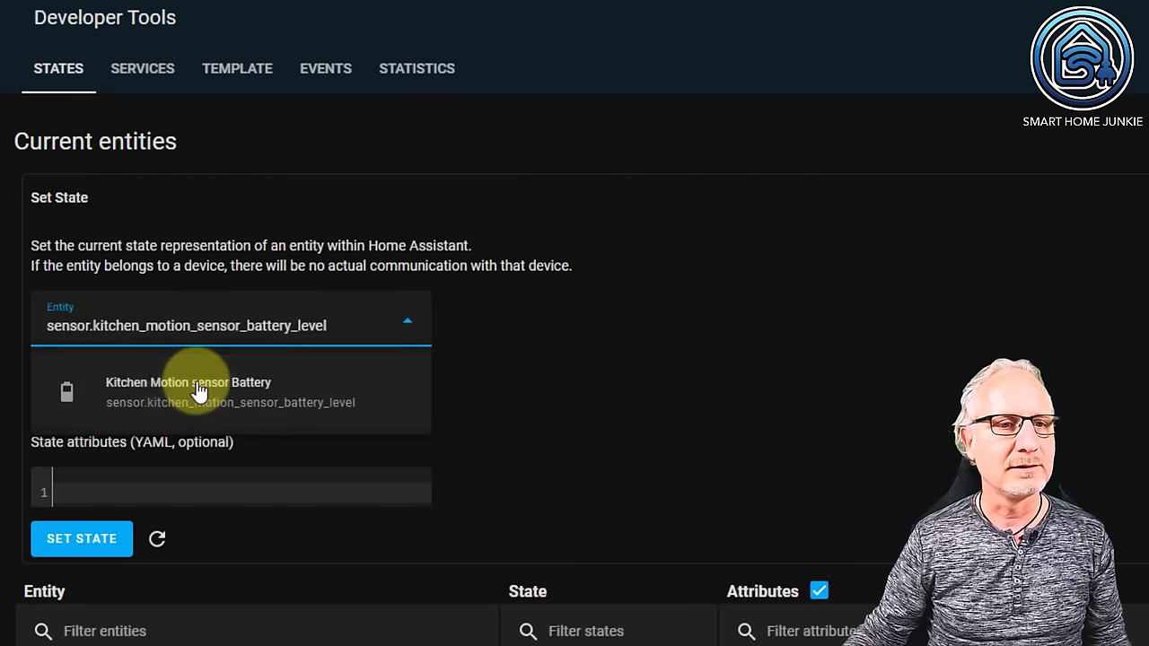
left_click(197, 392)
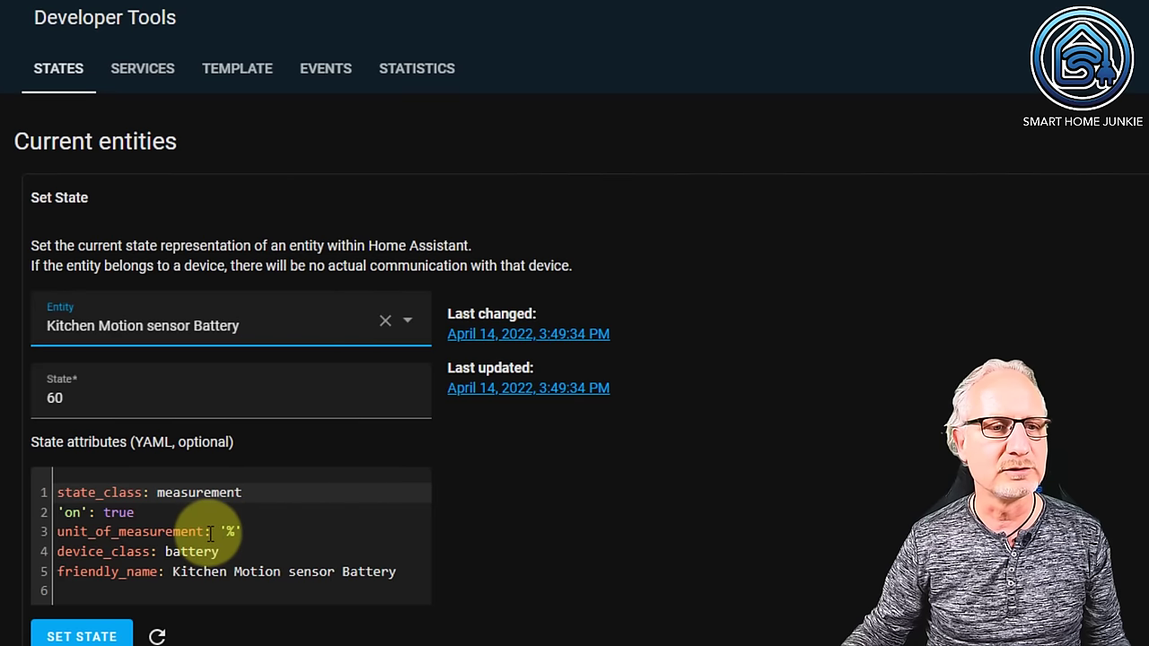
left_click(236, 72)
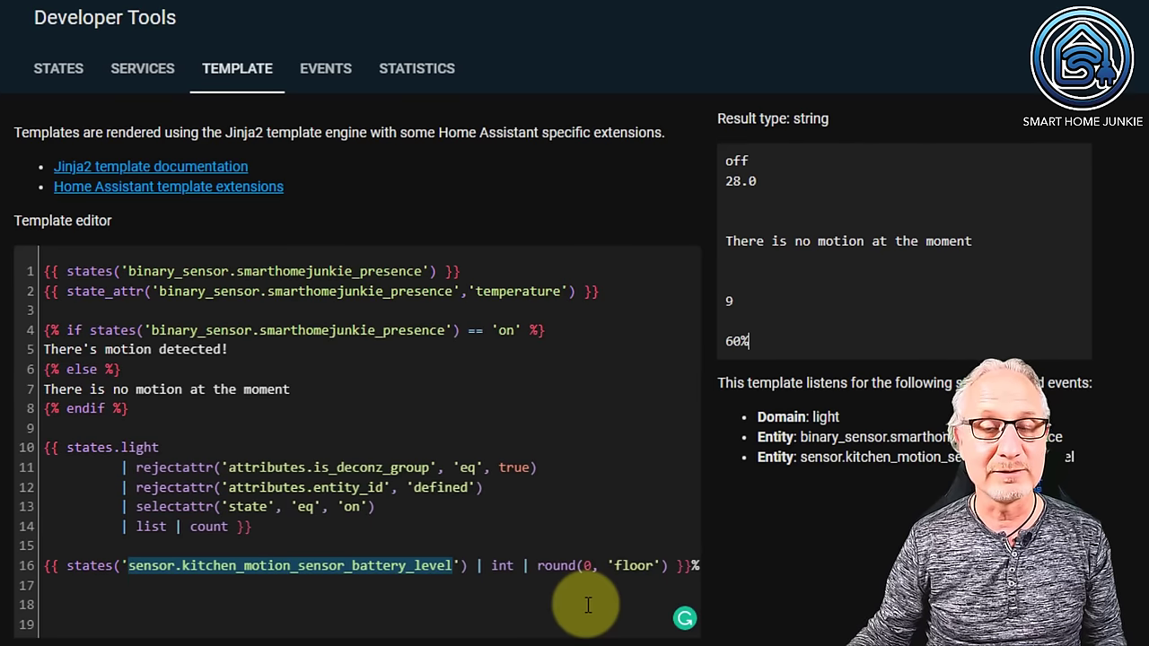
- Replace the % sign after the kitchen battery-level template with a space and the word percentage
left_click(696, 569)
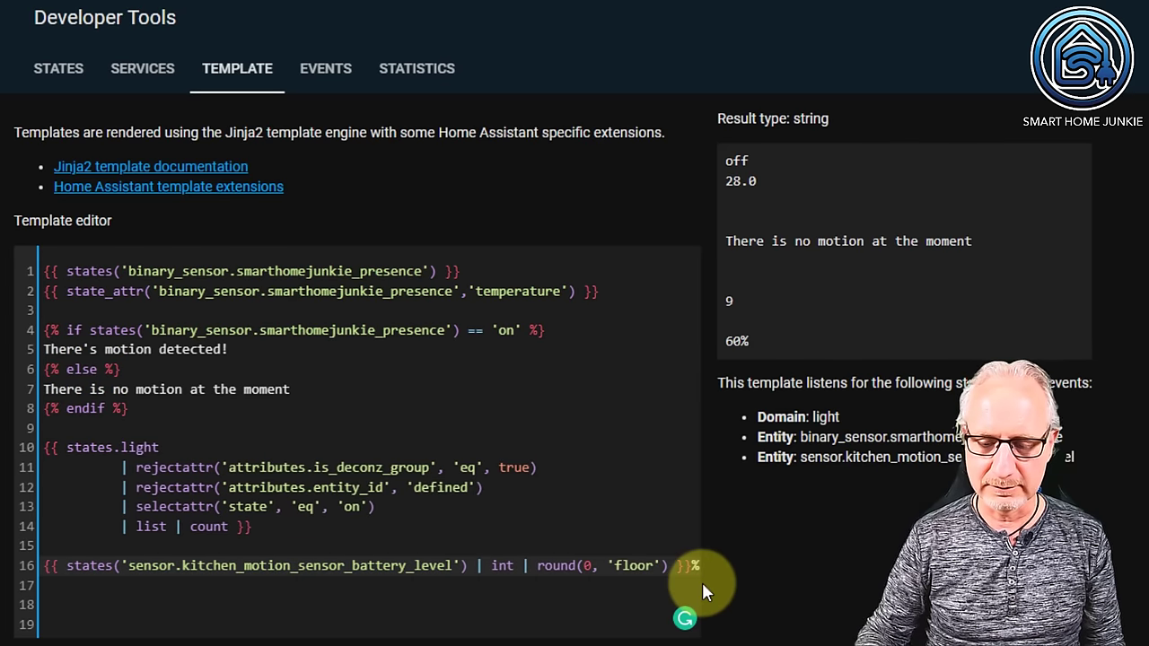
type("%")
key("BackSpace")
type("perce")
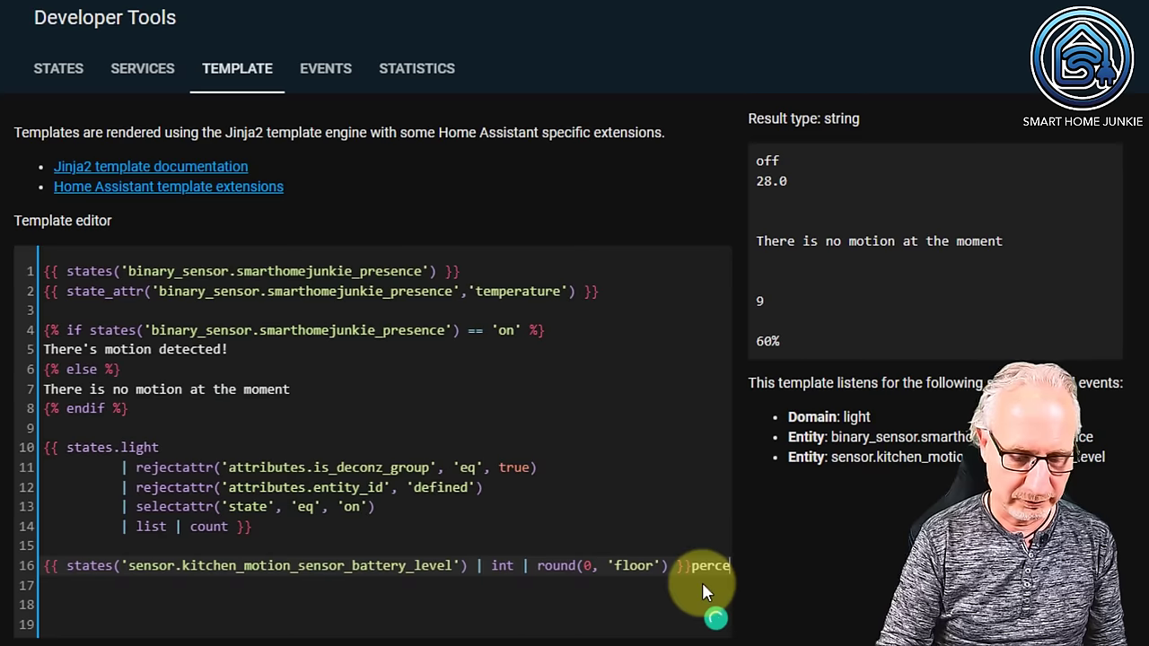
type("ntage")
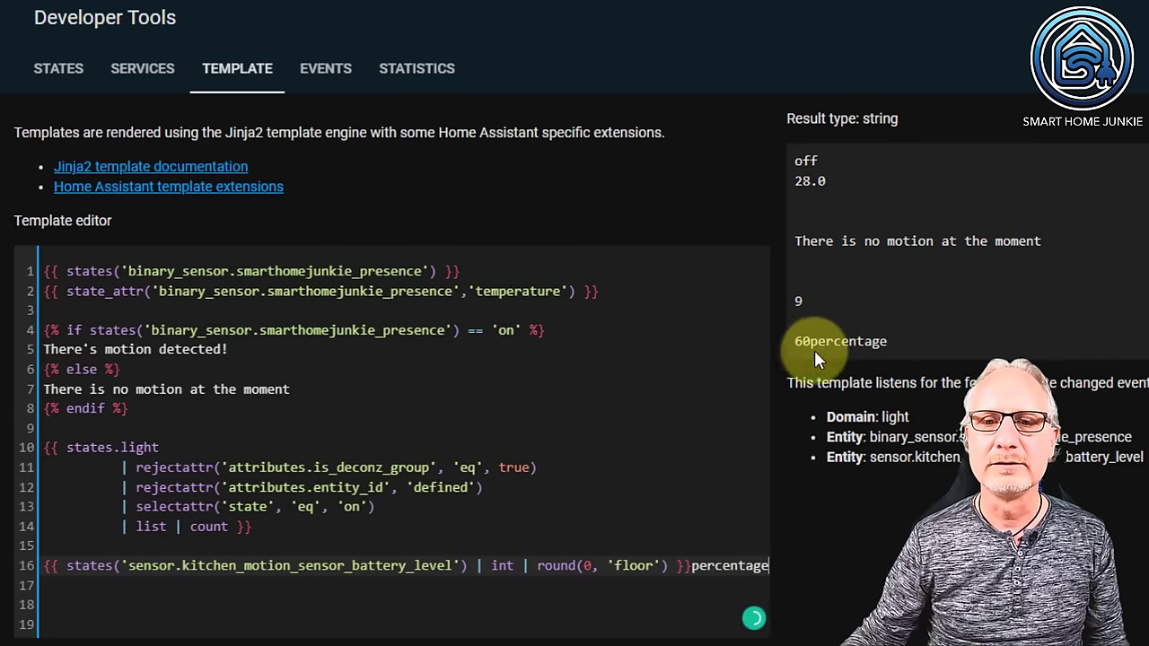
left_click(691, 567)
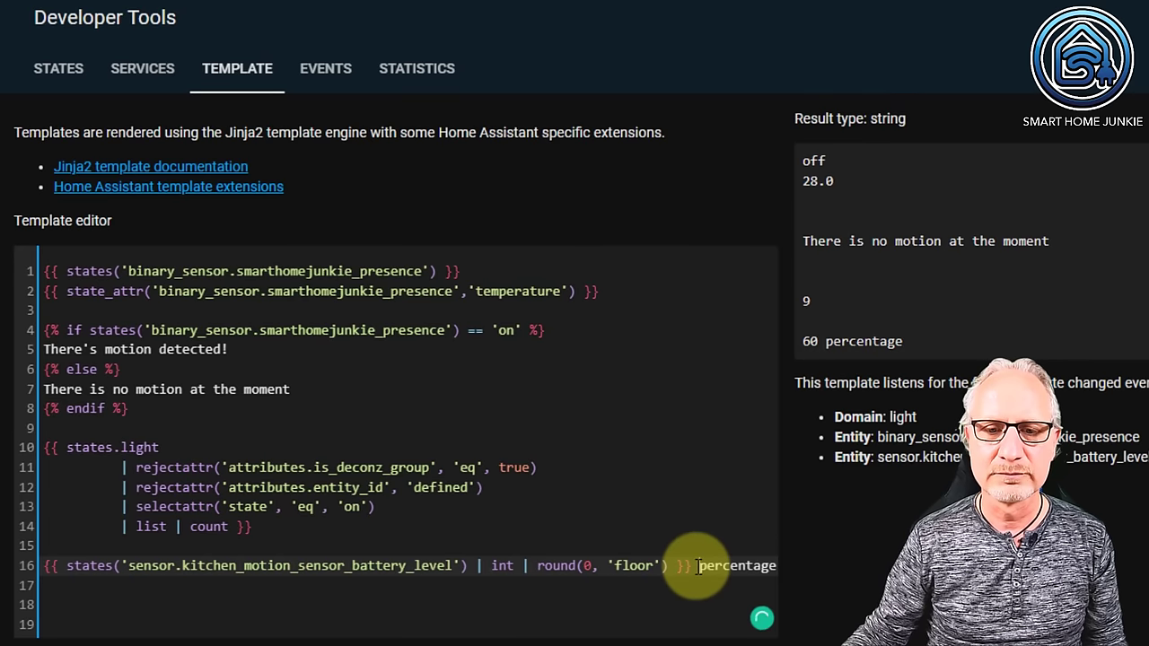
- Change the word after the kitchen battery-level template back to a % sign directly behind the closing braces
left_click_drag(698, 566, 787, 562)
key("BackSpace")
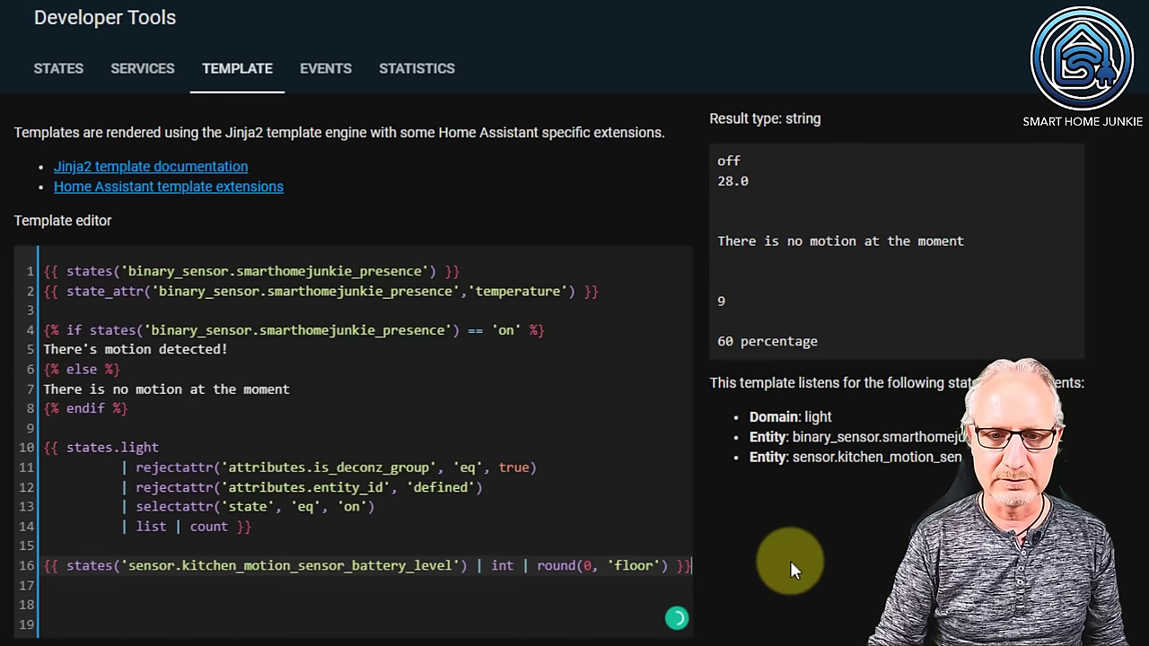
type("%")
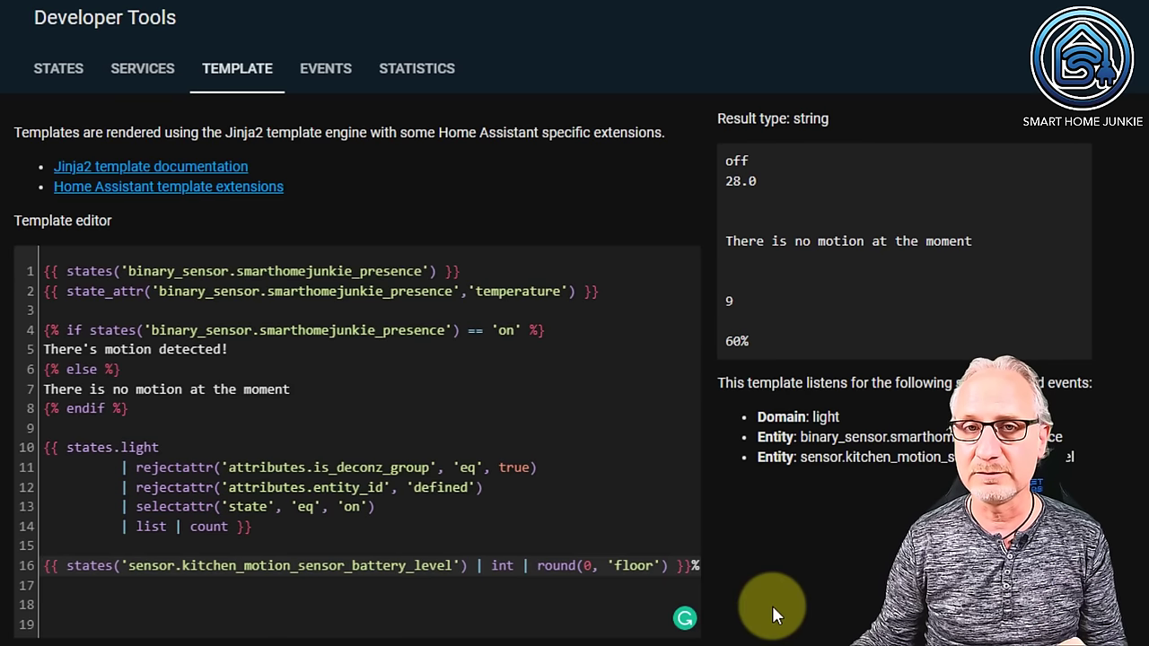
- Below the percentage template, add one setting batterylevel to the floor-rounded kitchen battery level and outputting mdi:battery if 100, else mdi:battery-{{batterylevel}}
scroll(770, 593, "down", 2)
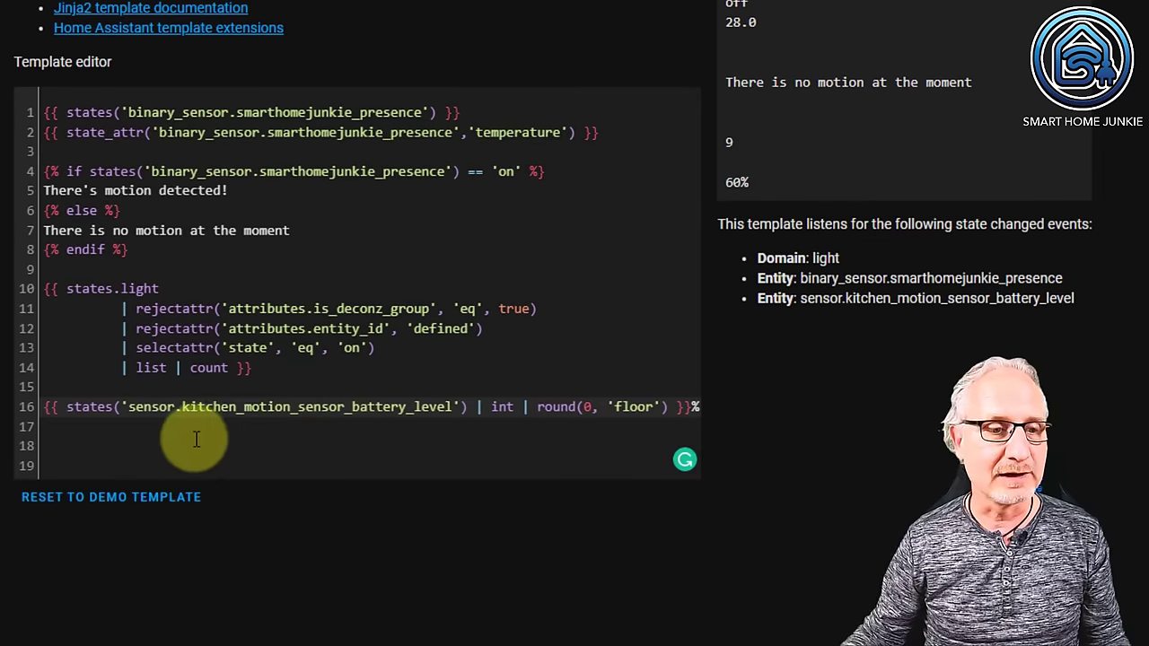
key("Return")
key("Return")
key("Return")
left_click(171, 447)
key("ctrl+v")
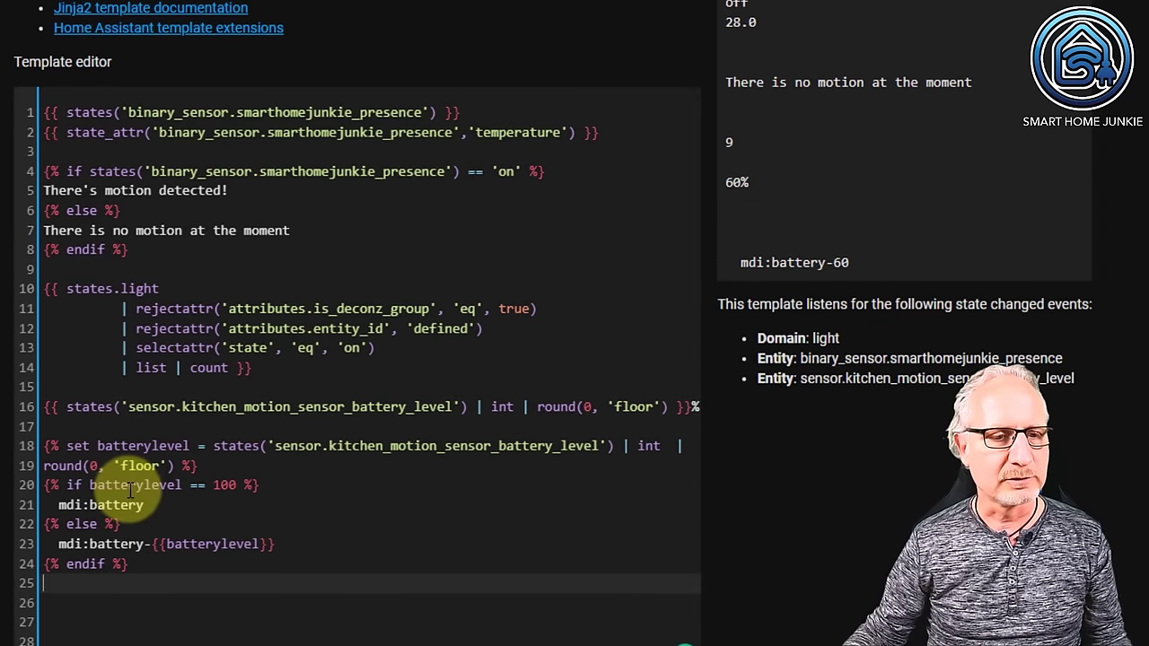
- Examine the batterylevel set statement, the matching expression in the percentage template, and the batterylevel == 100 condition
left_click_drag(79, 587, 31, 483)
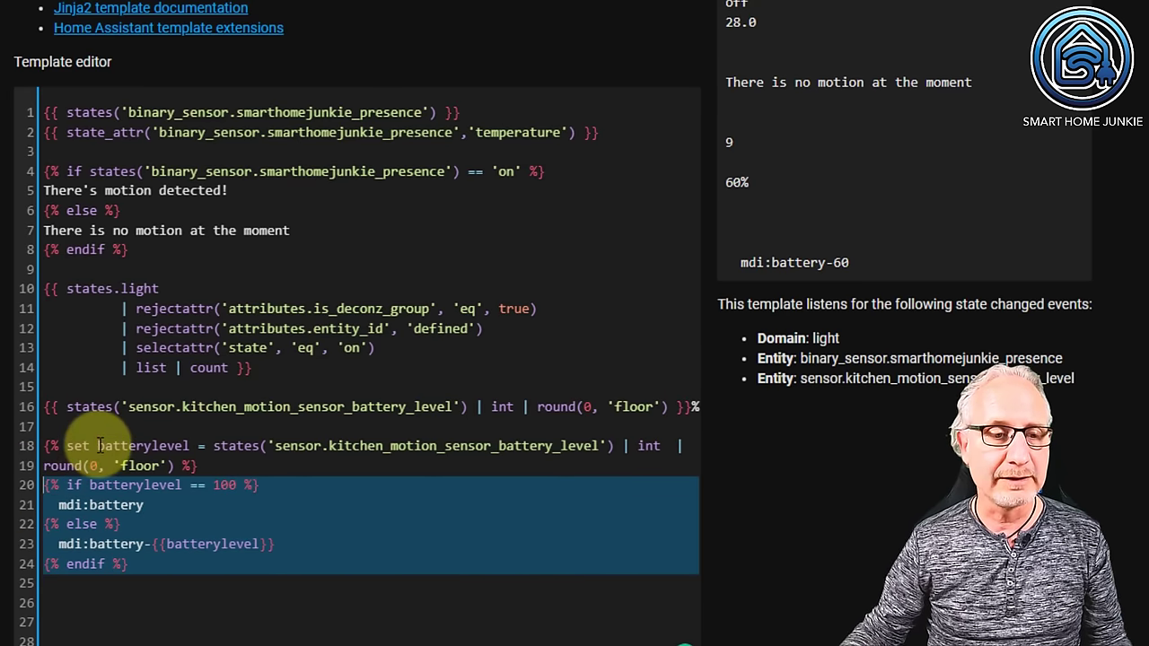
left_click_drag(99, 445, 190, 446)
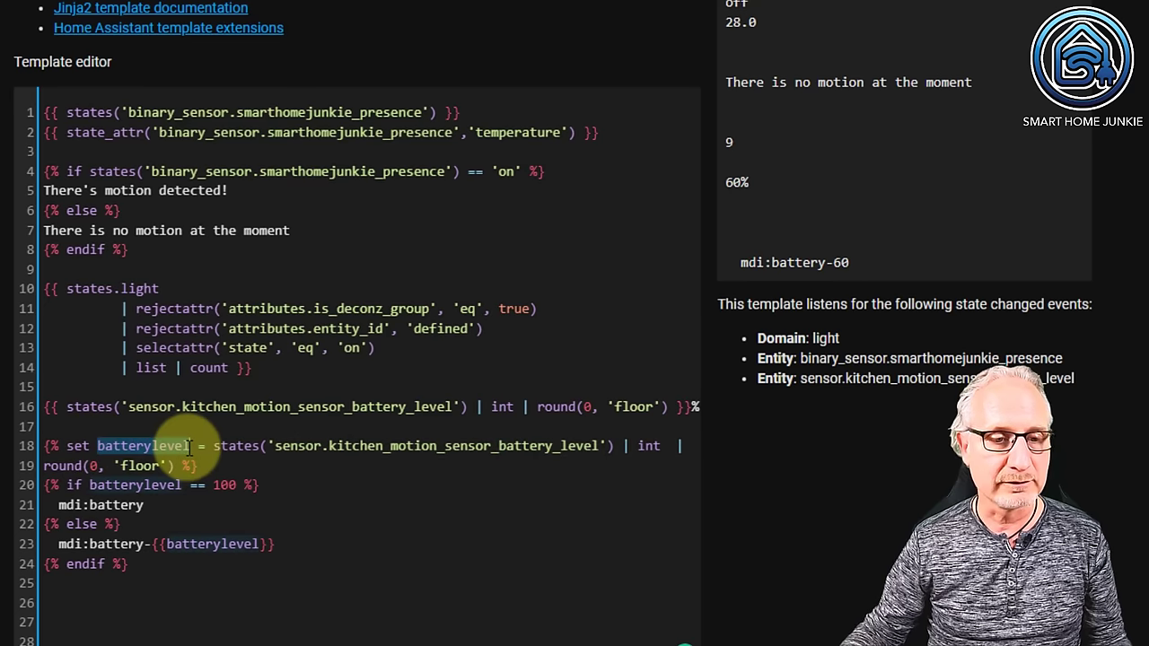
left_click(64, 446)
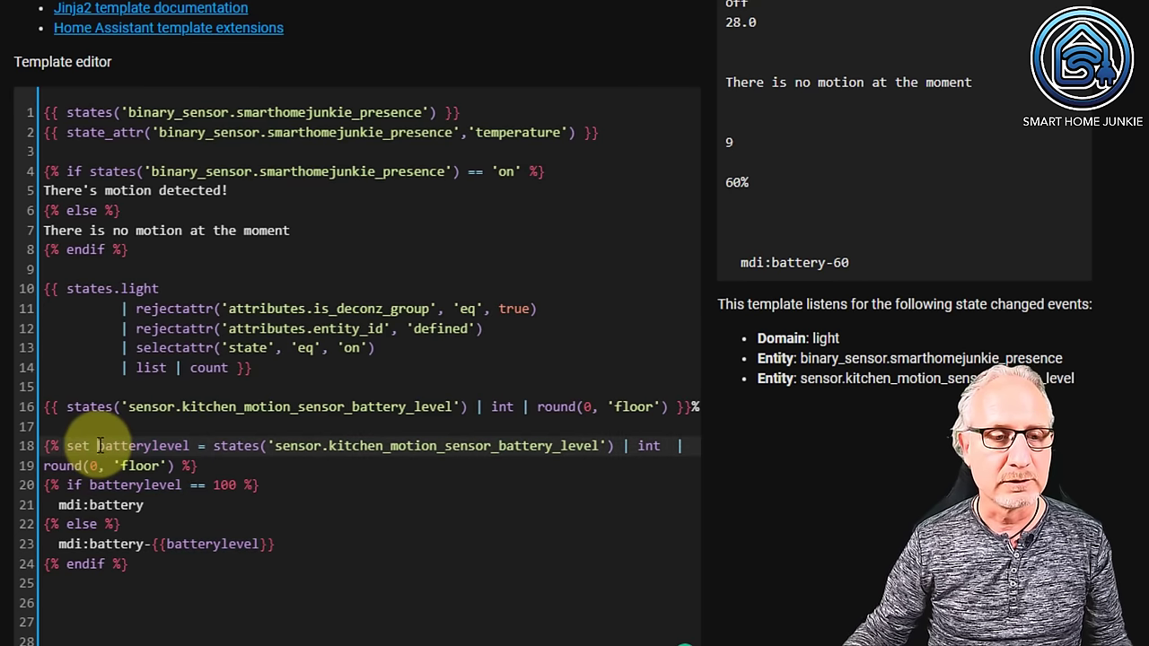
left_click_drag(99, 445, 187, 446)
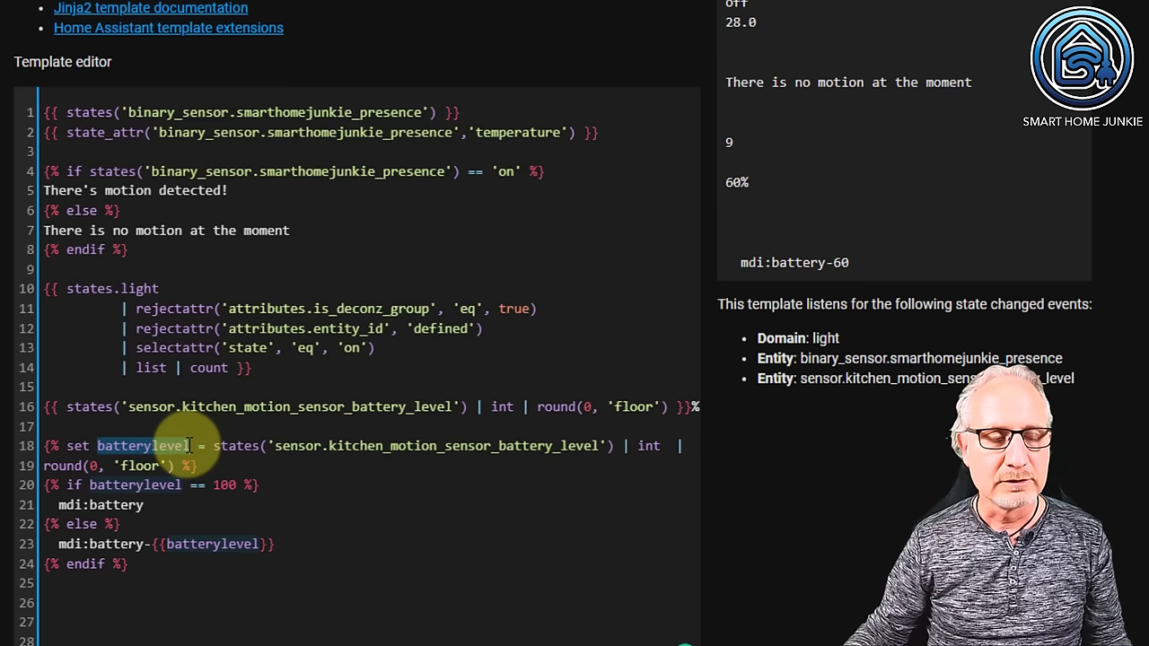
left_click(341, 446)
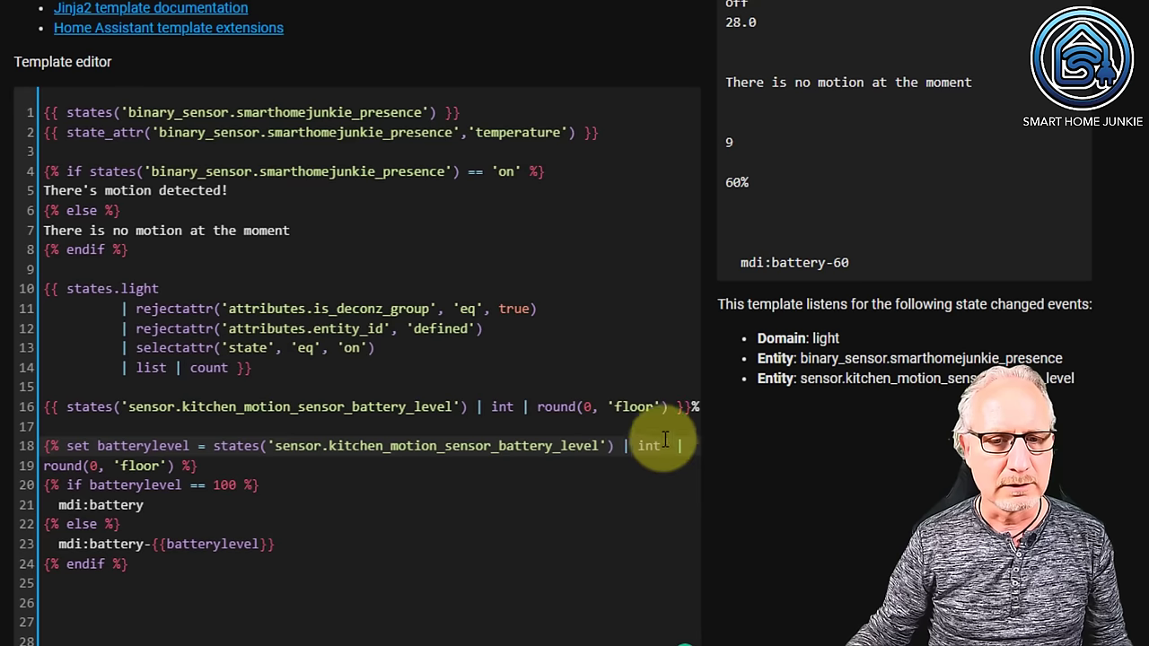
left_click_drag(688, 406, 74, 406)
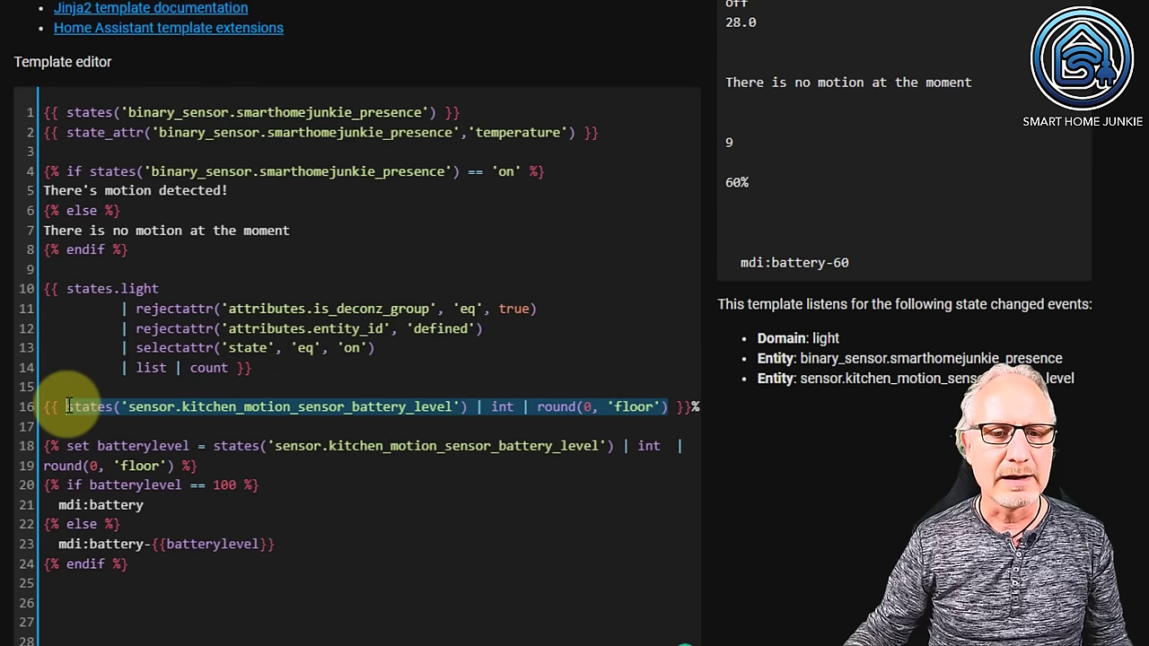
left_click(104, 465)
left_click_drag(68, 446, 173, 466)
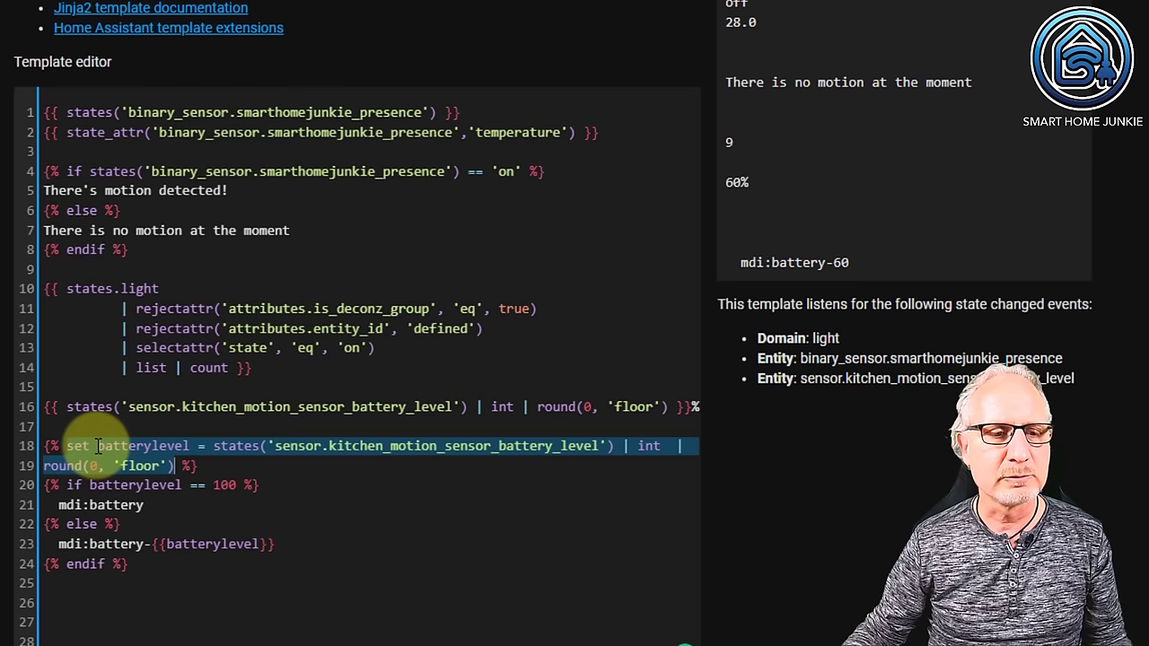
left_click(196, 450)
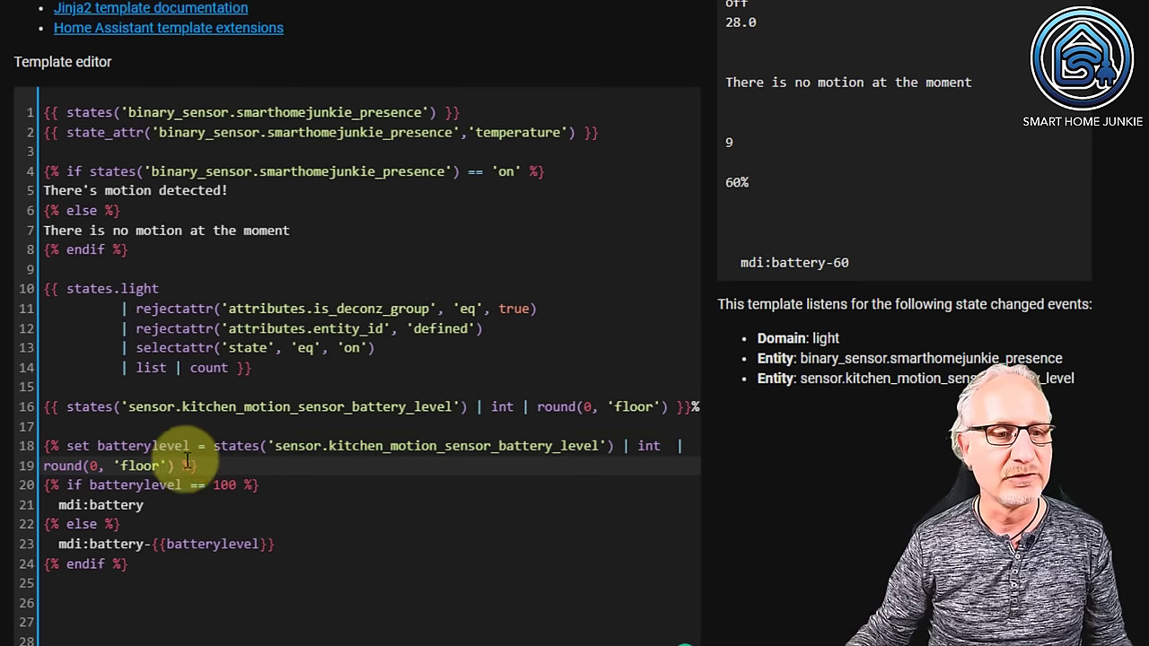
left_click_drag(45, 485, 266, 485)
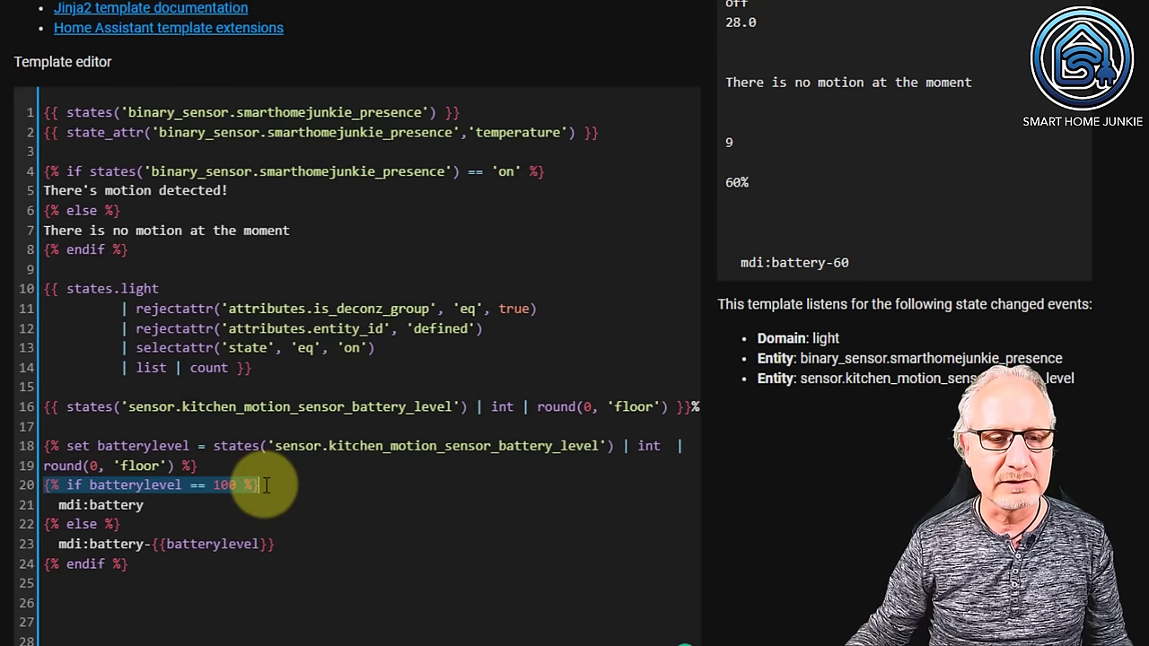
left_click(271, 485)
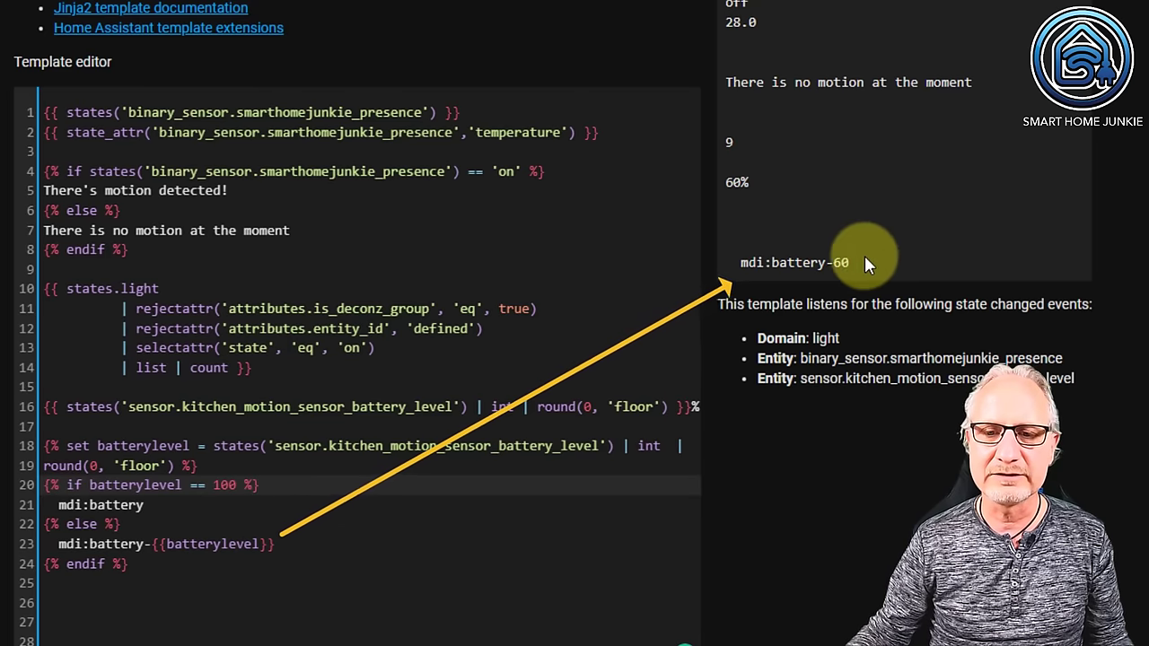
- Compare the rendered battery icon name with the battery icons on the Material Design Icons site, and return to Home Assistant
left_click_drag(848, 263, 741, 262)
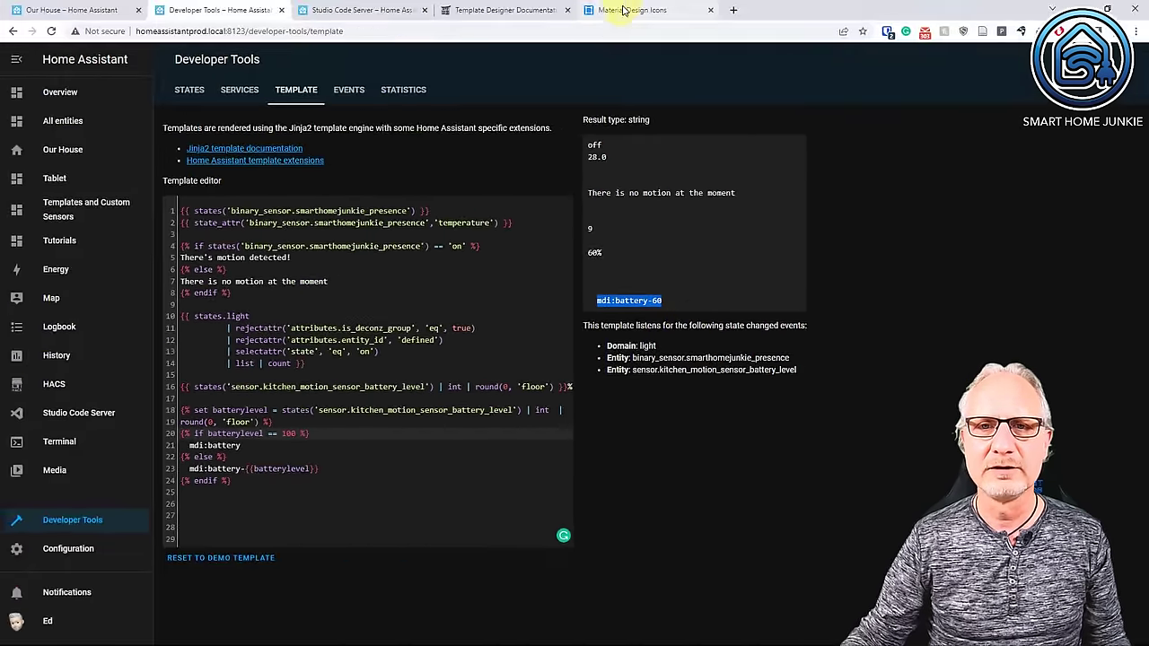
left_click(624, 8)
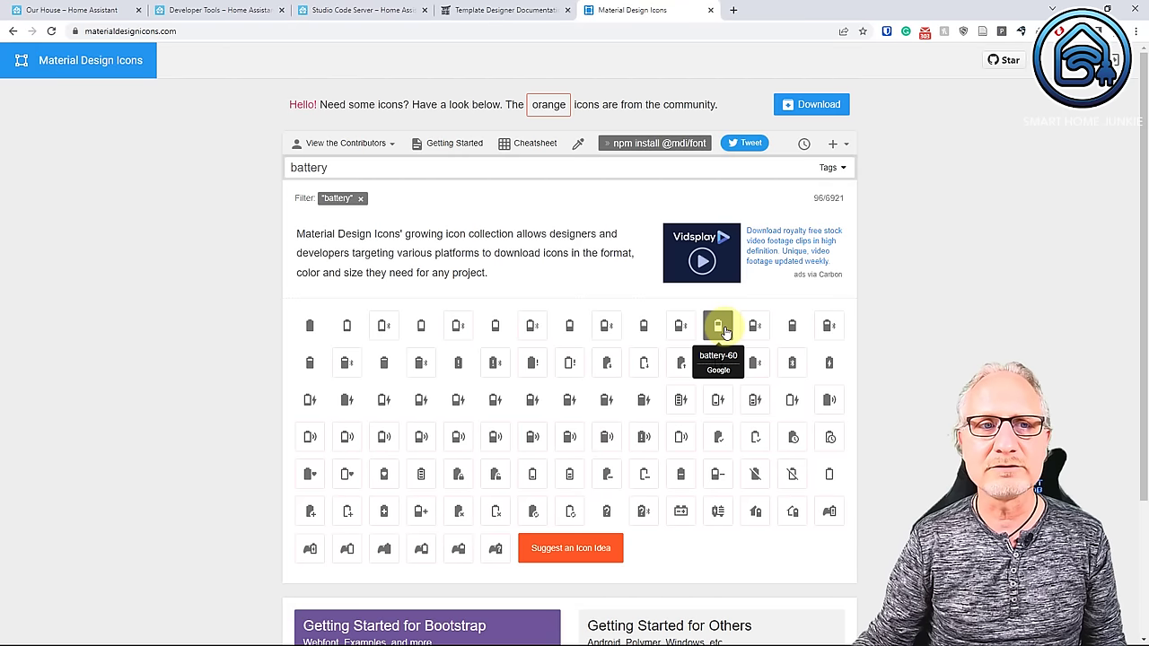
left_click(218, 11)
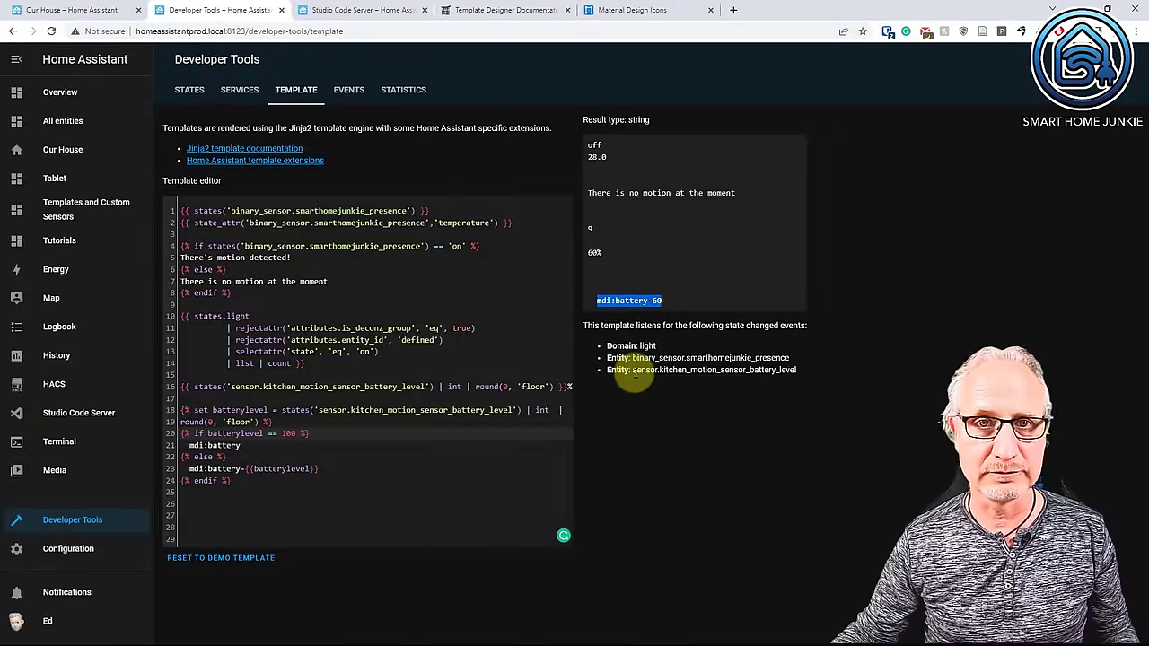
- Open the add-on store from the configuration's add-ons page and search it for "file"
left_click(76, 556)
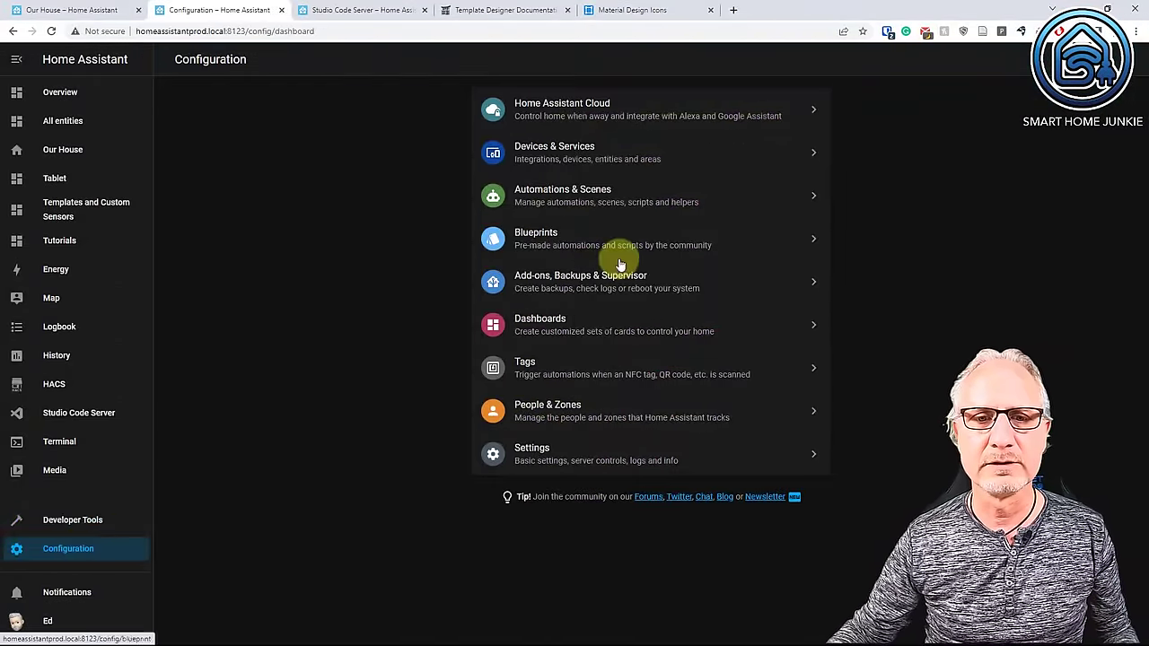
left_click(564, 289)
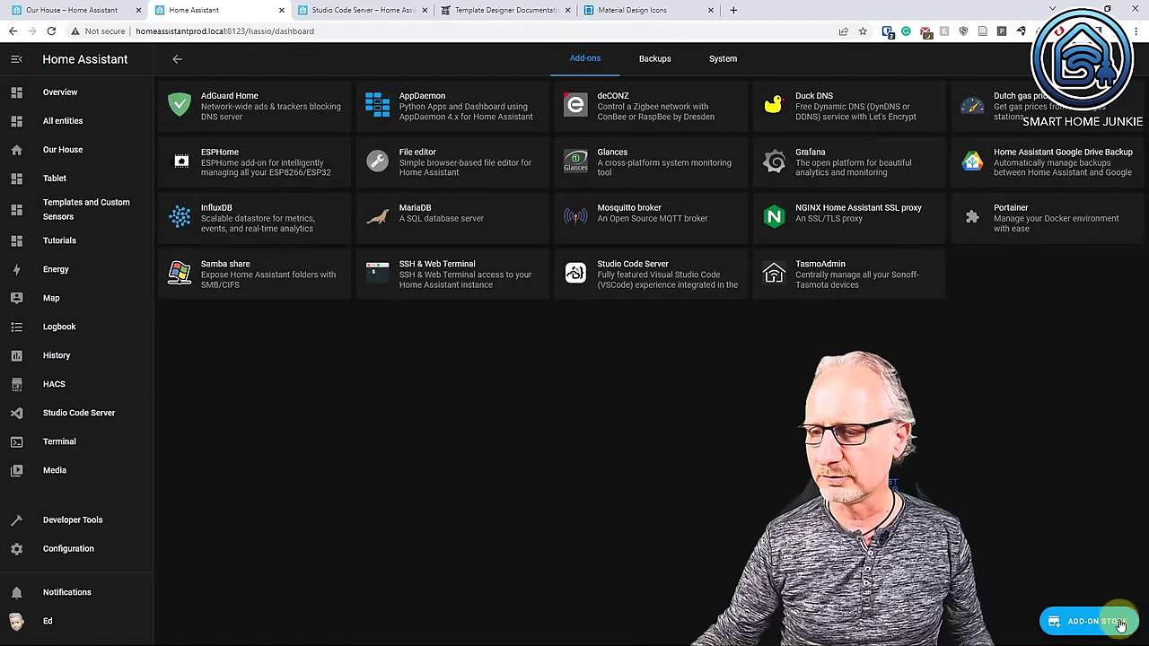
left_click(1118, 624)
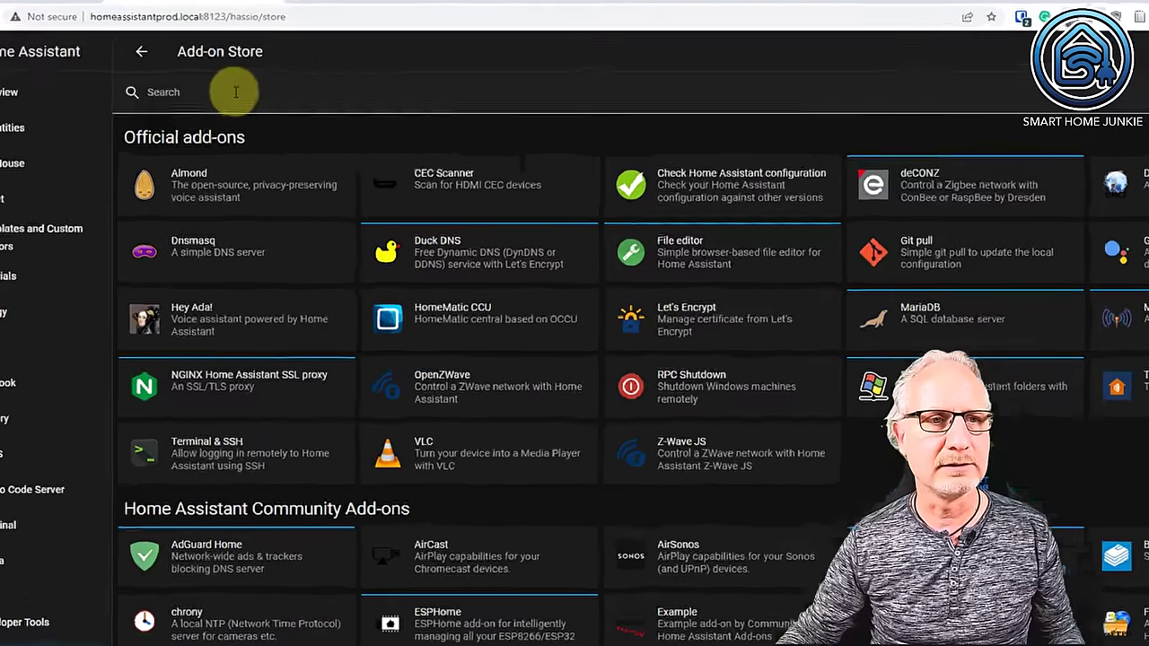
left_click(253, 92)
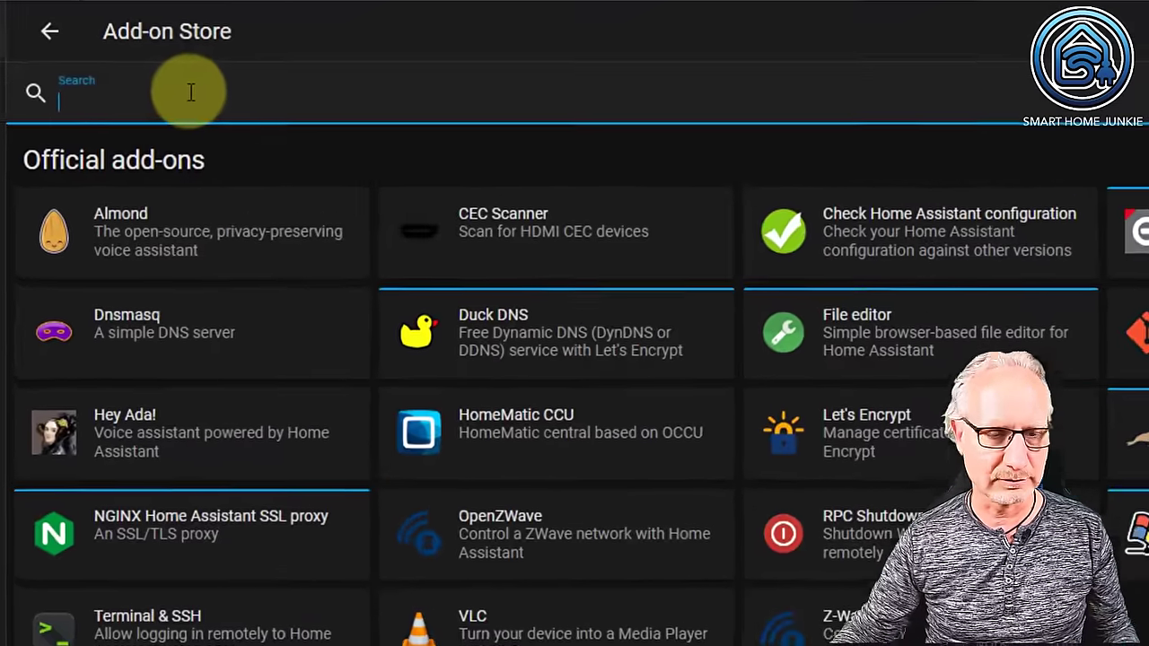
type("file")
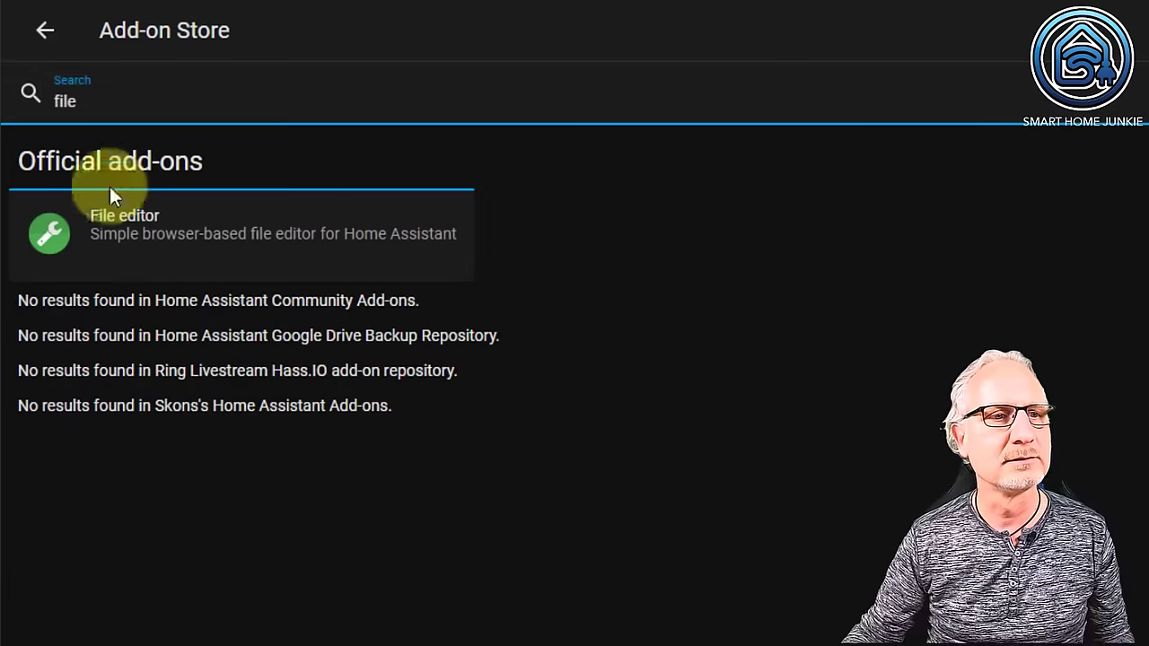
- Replace the add-on store search with "studio code", and return to the installed add-ons overview
left_click_drag(93, 103, 16, 97)
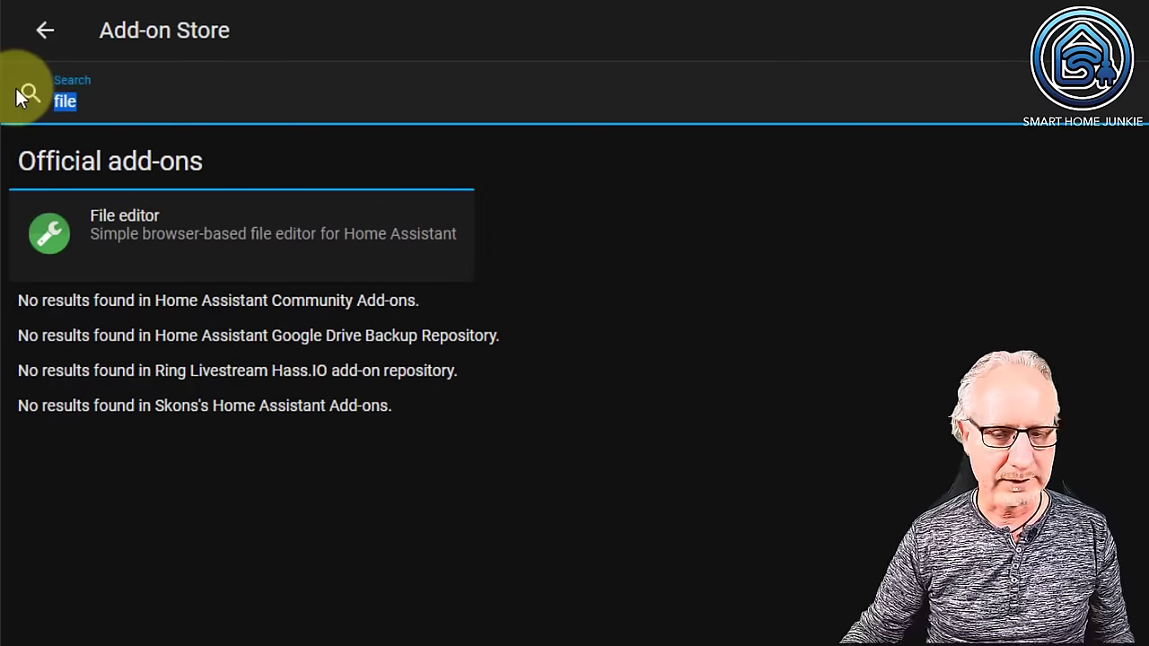
key("BackSpace")
type("studio cod")
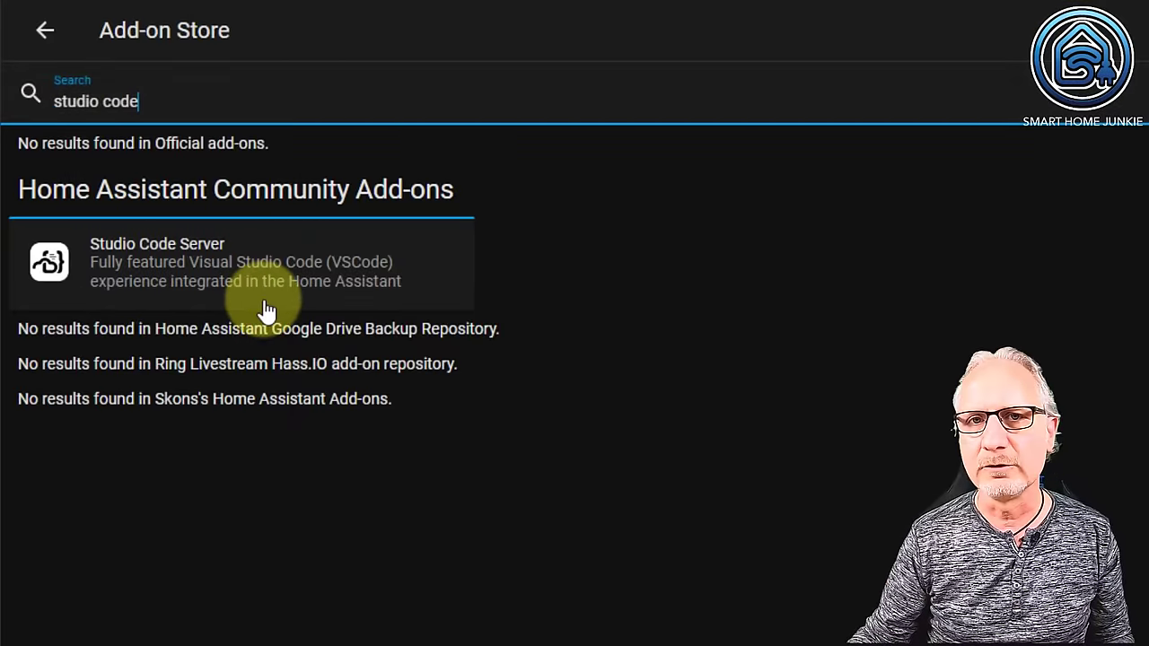
left_click(44, 30)
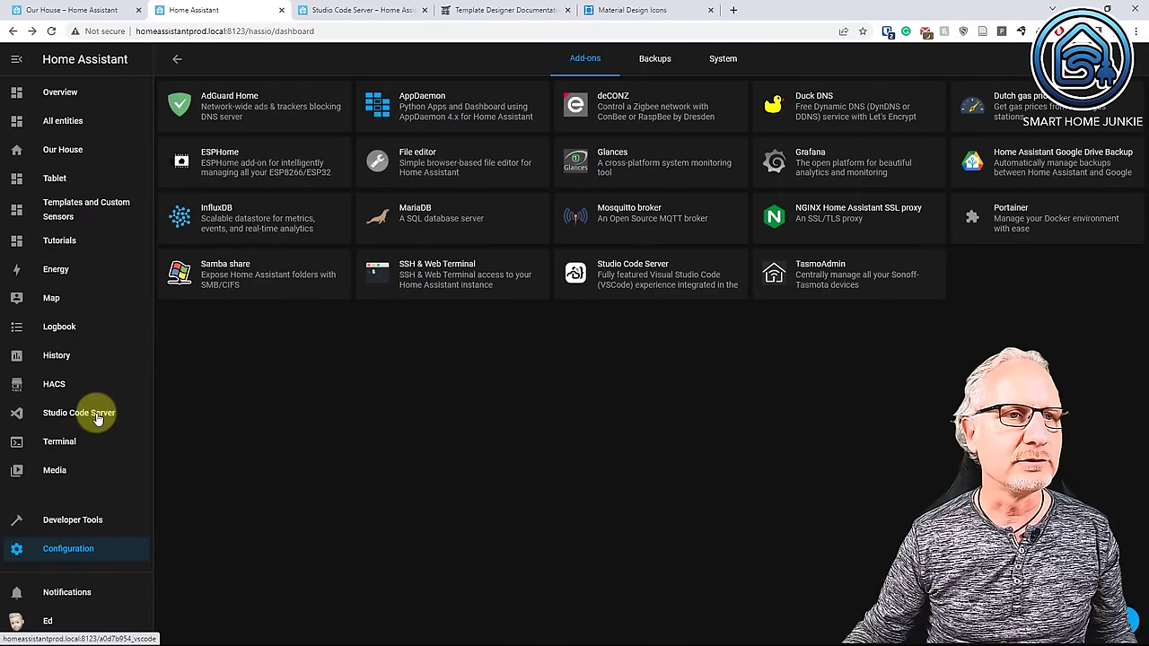
- Open configuration.yaml in Studio Code Server and examine the sensor: !include sensors.yaml line under Yaml file locations
left_click(366, 11)
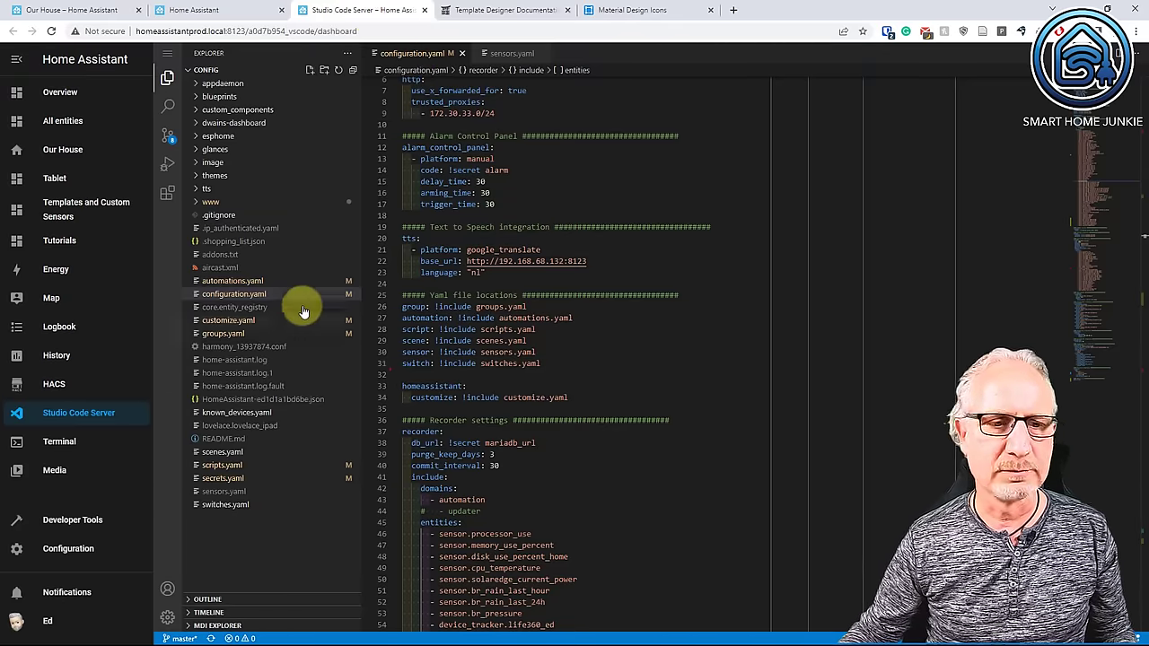
left_click(244, 297)
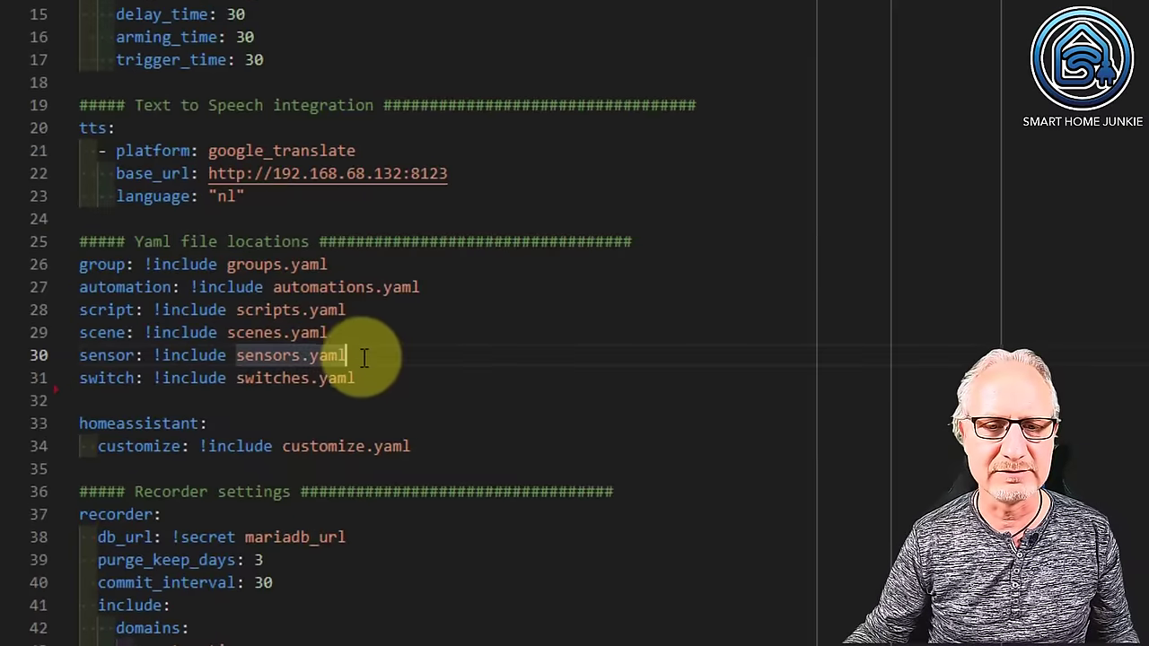
left_click(517, 353)
left_click_drag(347, 356, 69, 359)
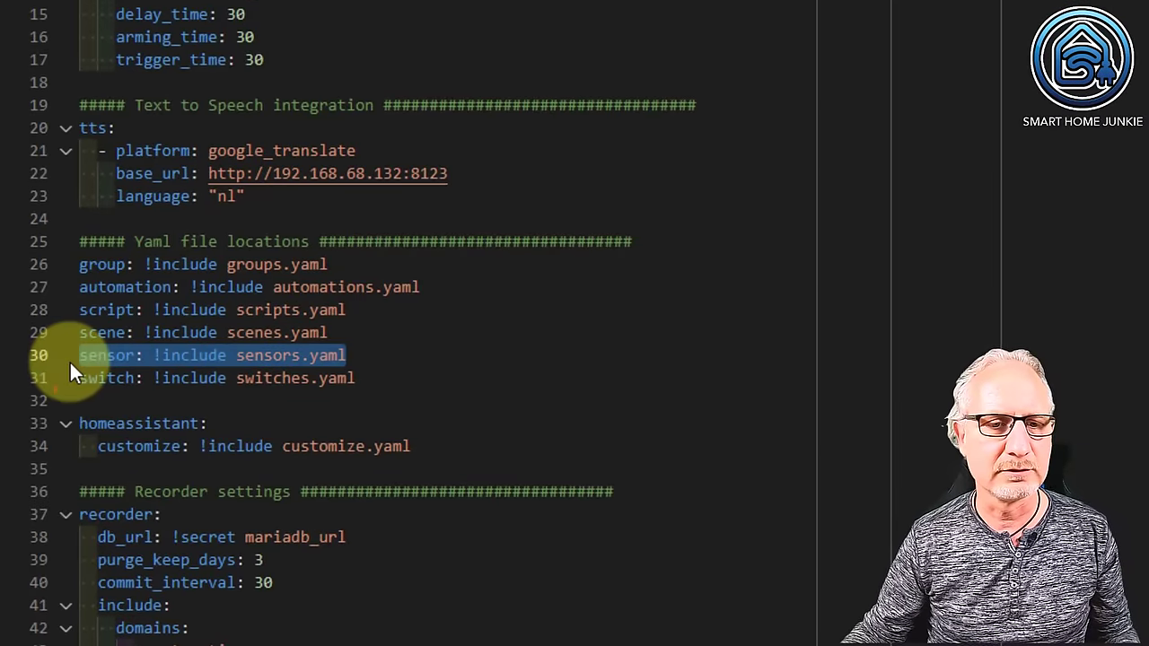
left_click(364, 357)
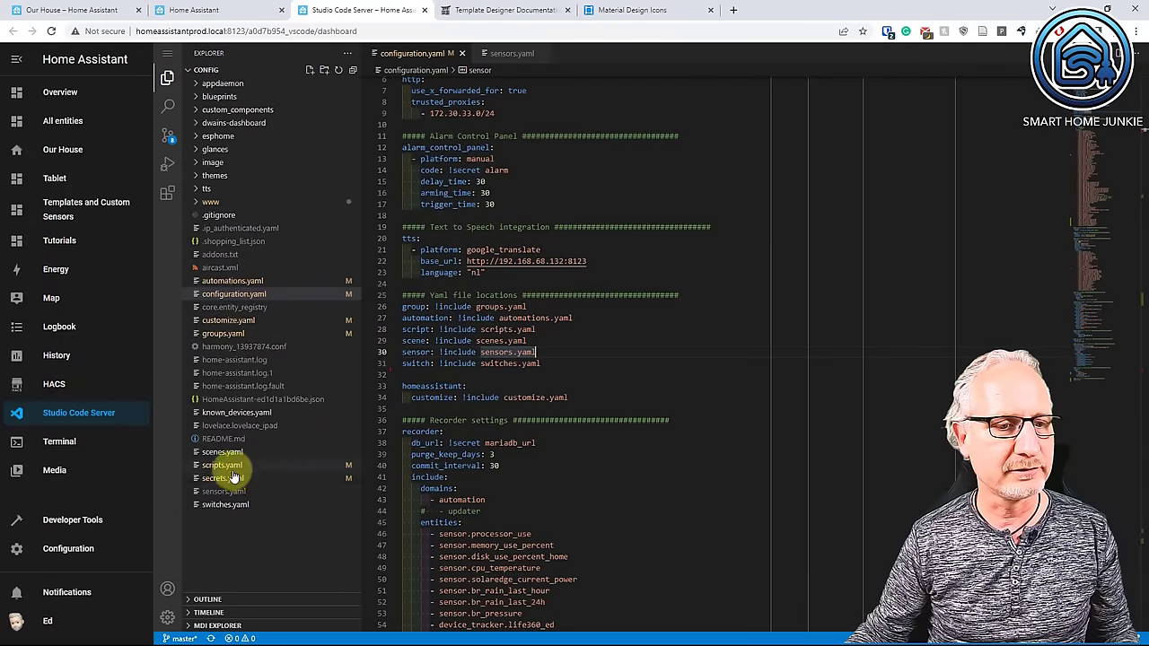
- Open sensors.yaml and examine the "Count number of lights on" template sensor, including its value_template code
left_click(236, 493)
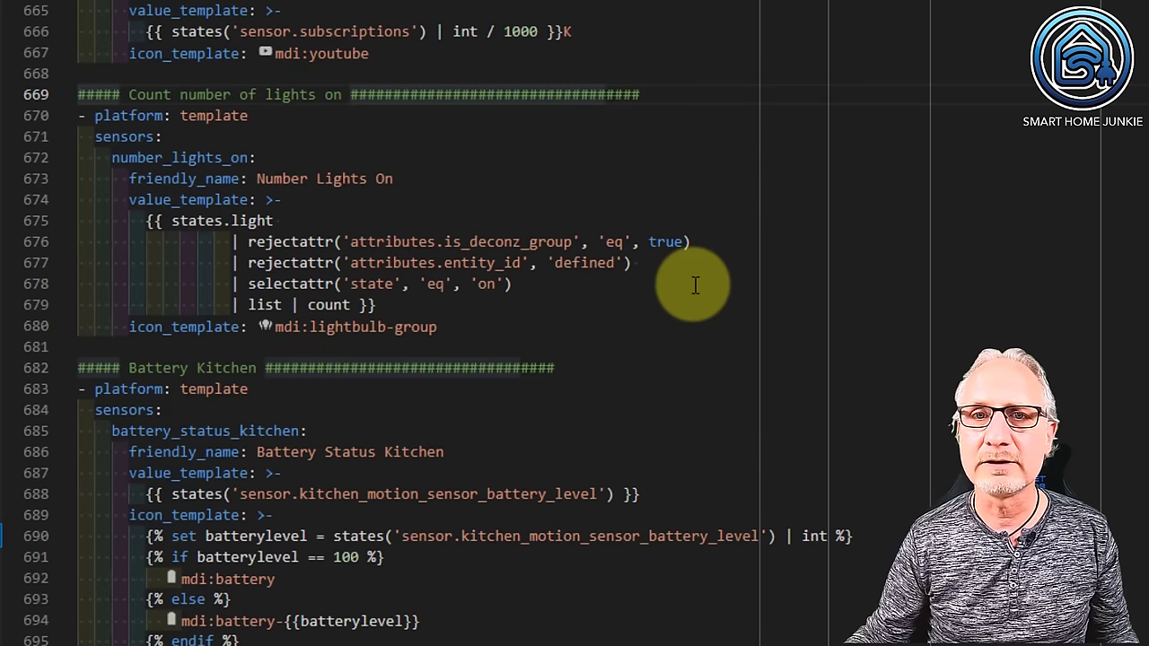
scroll(695, 285, "down", 1)
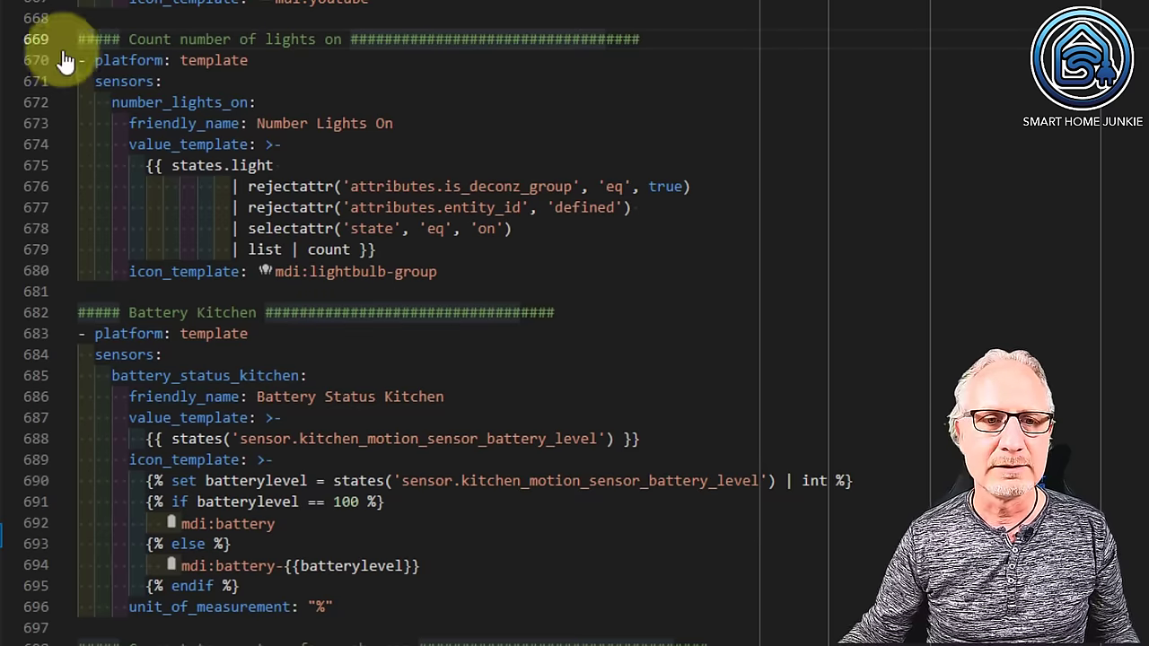
left_click_drag(75, 39, 197, 61)
left_click_drag(285, 93, 595, 269)
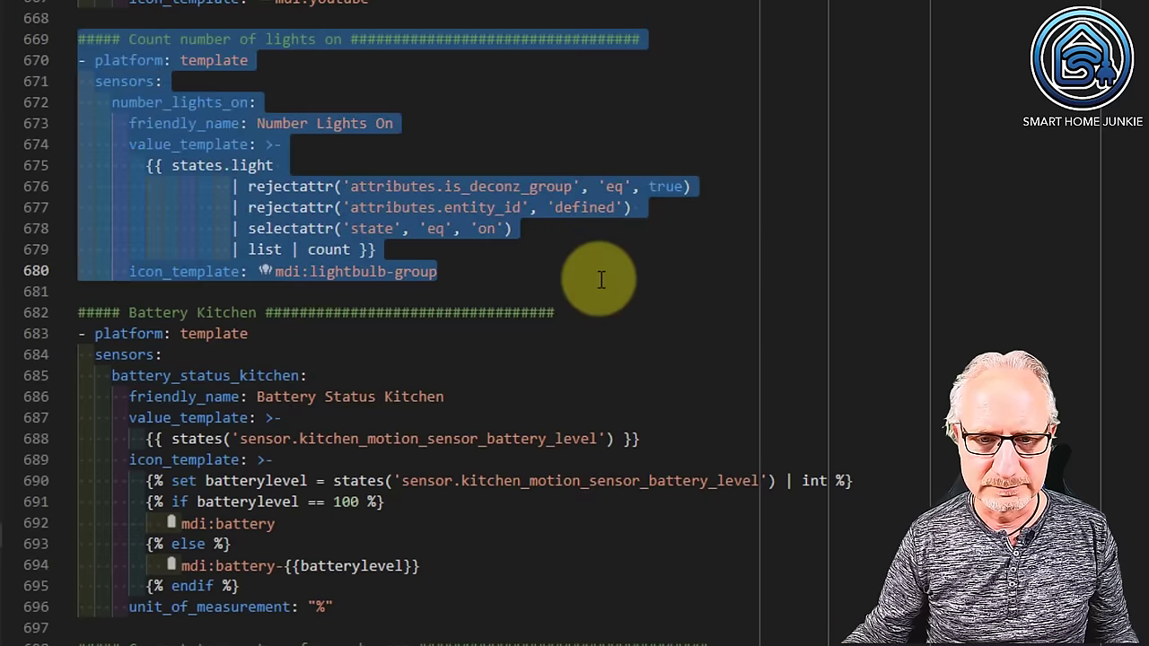
left_click(778, 313)
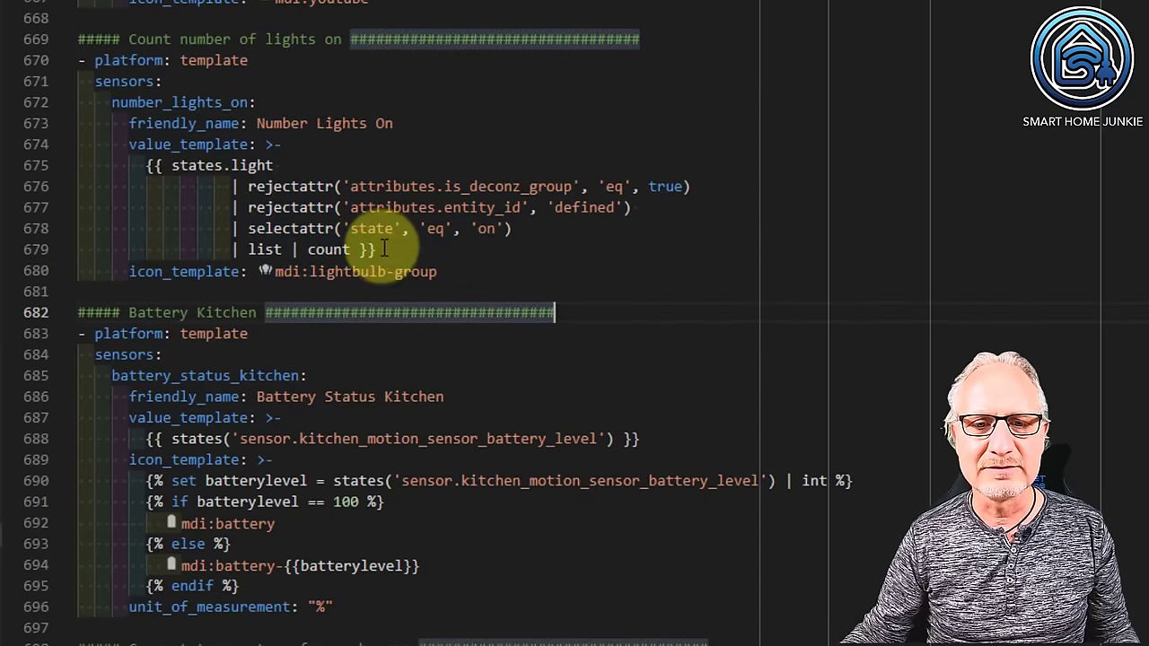
left_click_drag(375, 250, 71, 171)
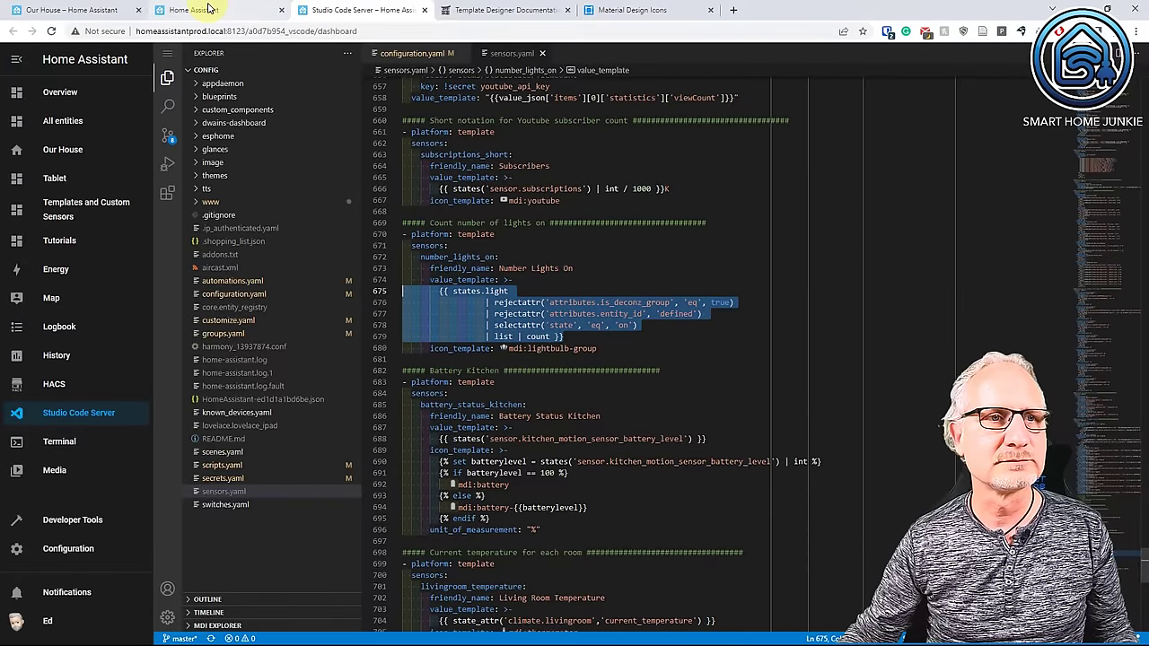
- Compare the states.light count template in the Developer Tools template editor with the value_template of number_lights_on in sensors.yaml
left_click(208, 8)
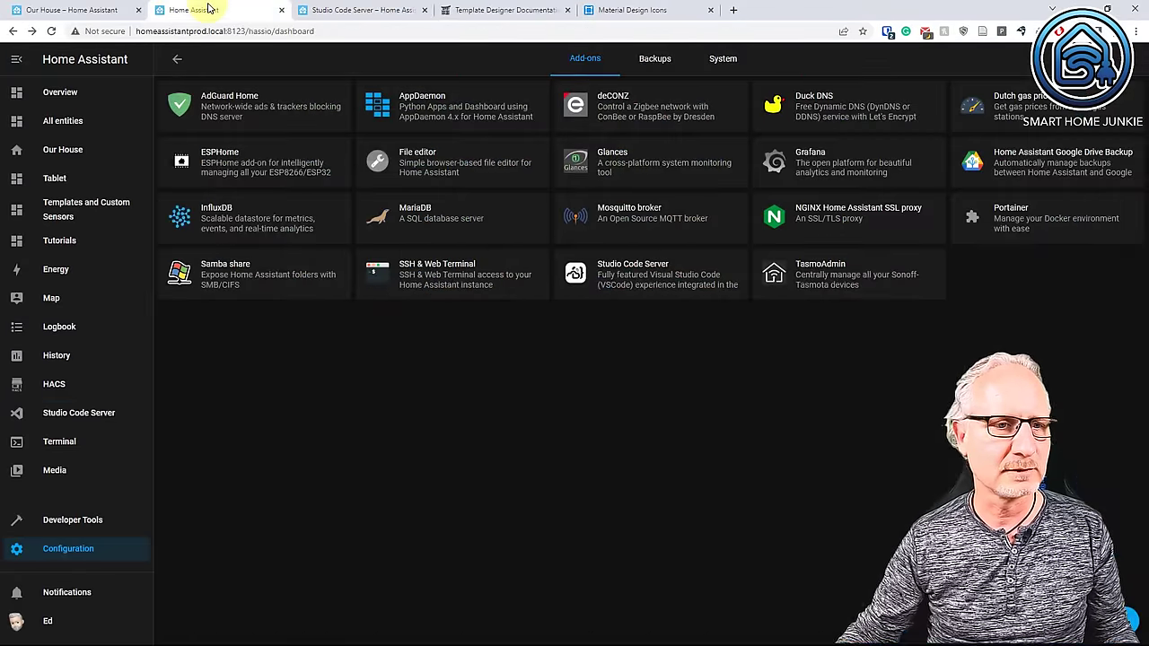
left_click(80, 521)
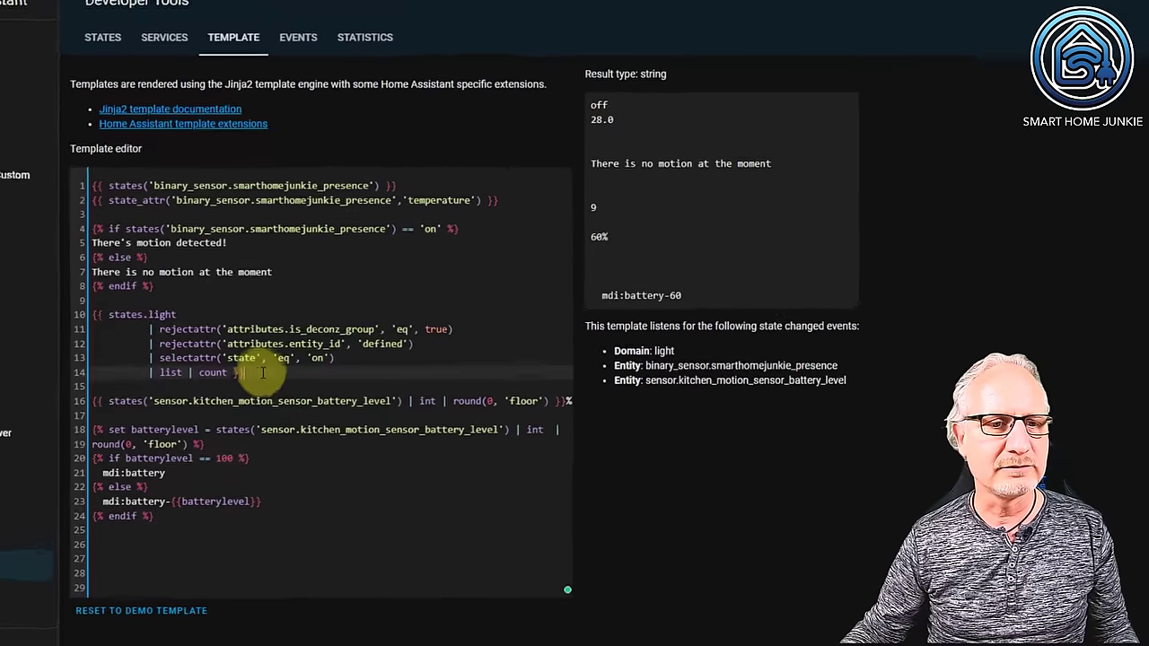
left_click_drag(323, 362, 177, 318)
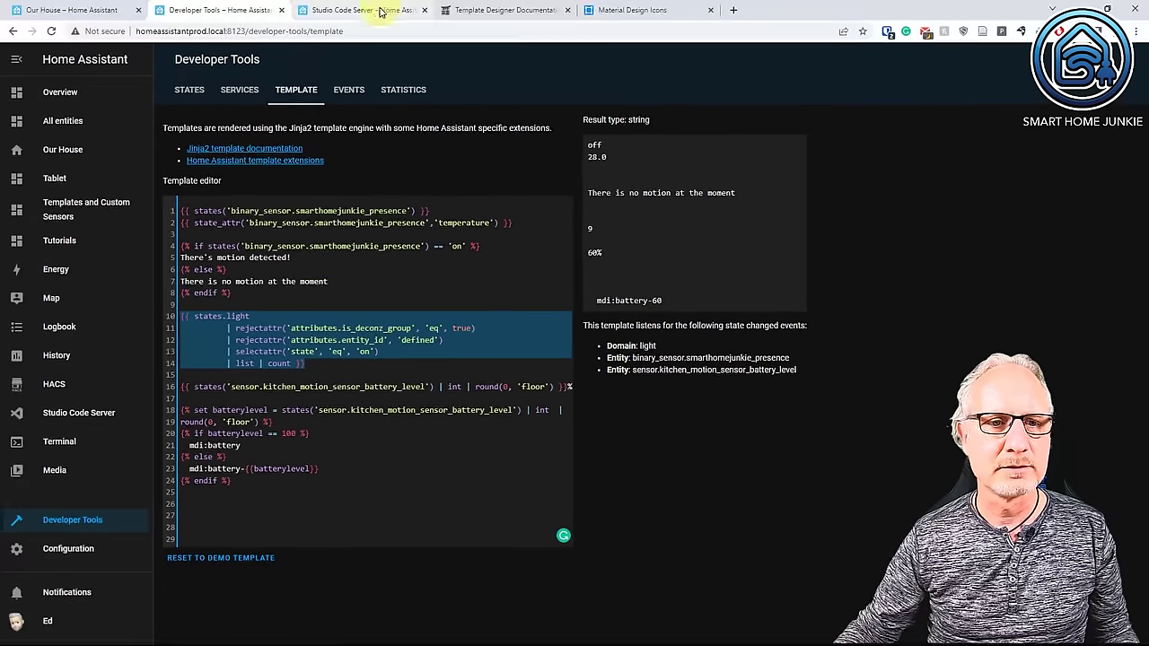
left_click(380, 12)
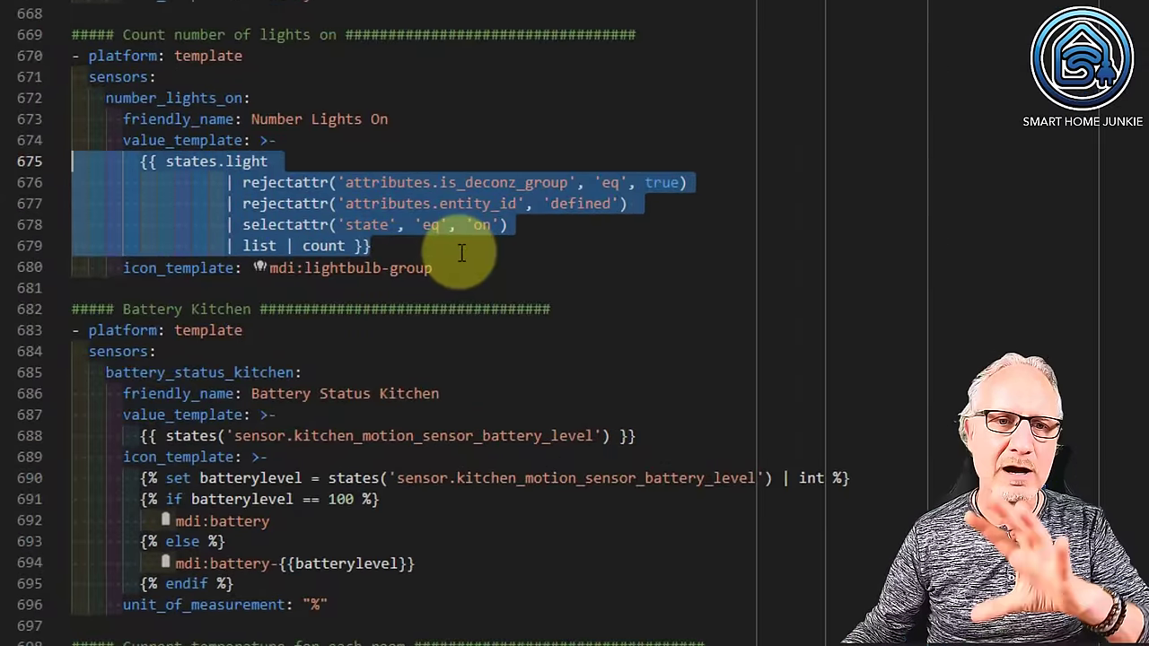
left_click(460, 268)
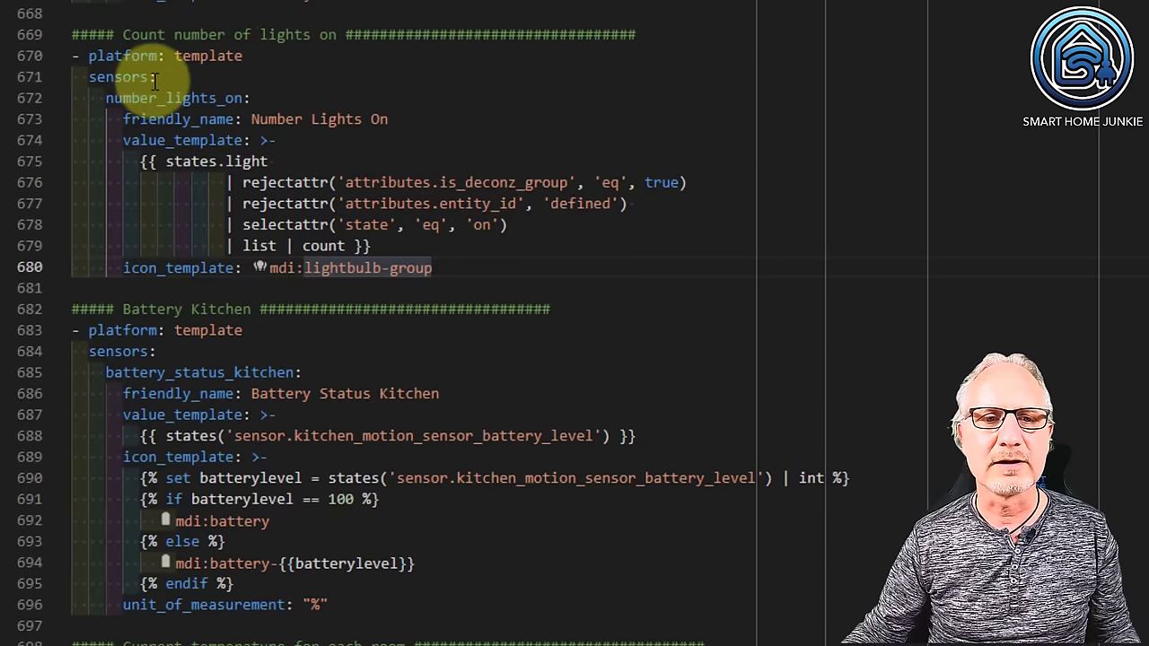
- Examine the number_lights_on sensor's name and its mdi:lightbulb-group icon_template in sensors.yaml
left_click_drag(106, 98, 243, 96)
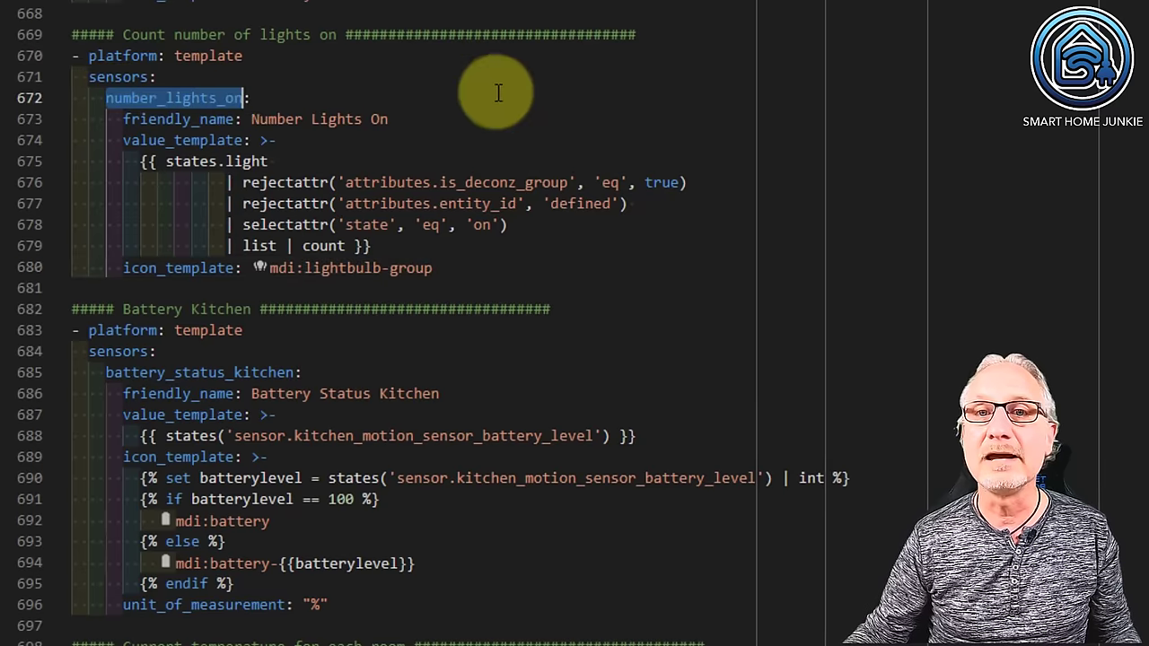
left_click(420, 92)
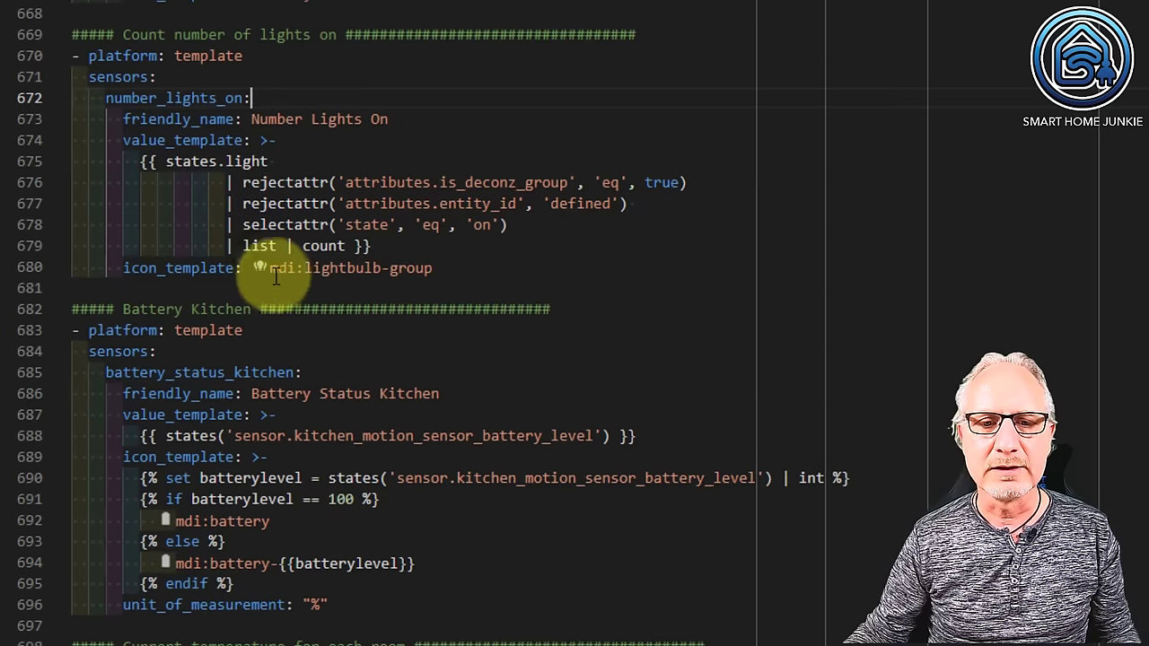
mouse_move(271, 270)
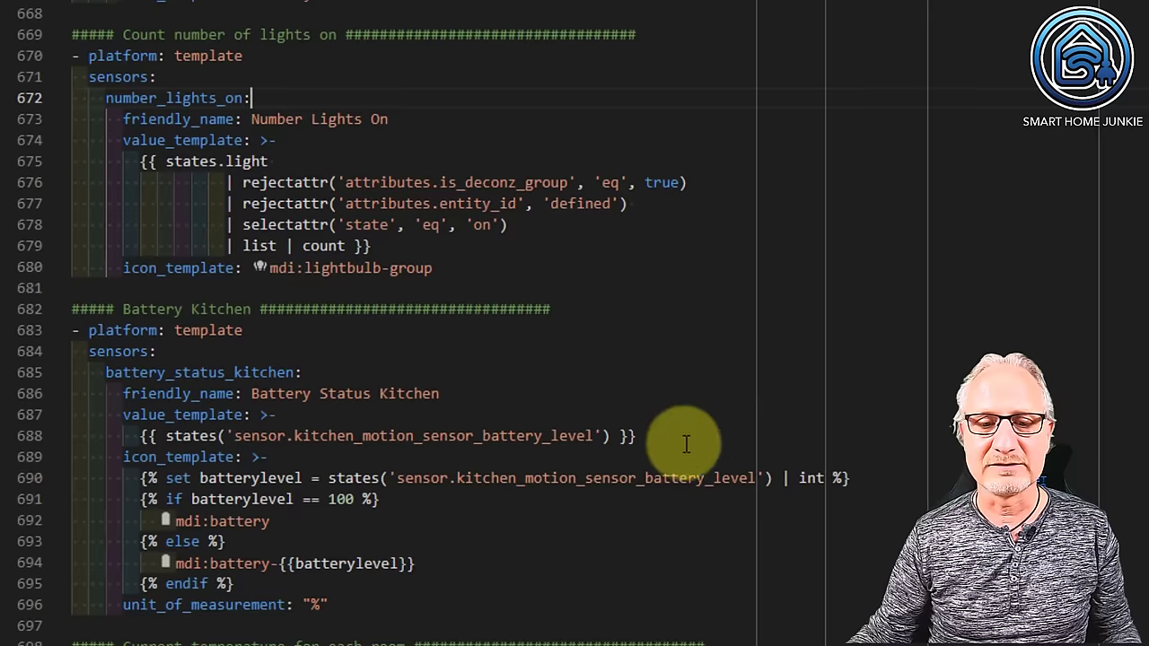
- Compare the Battery Kitchen sensor's value and icon templates in sensors.yaml with the batterylevel template in Developer Tools, and return to sensors.yaml
left_click_drag(251, 584, 53, 440)
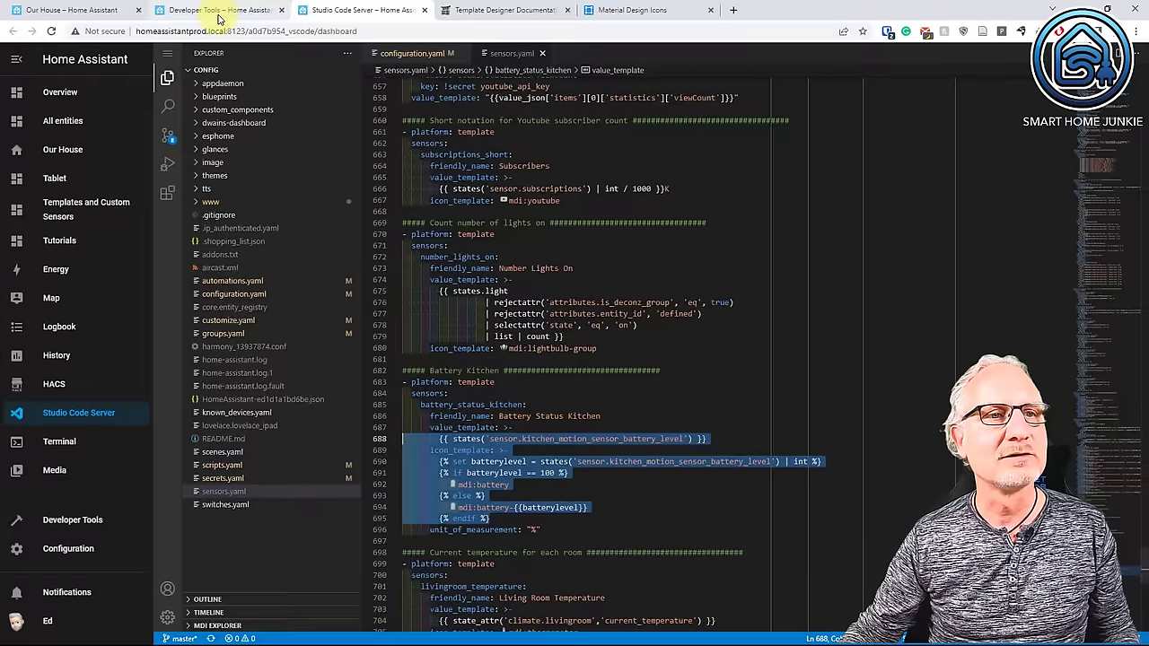
left_click(206, 7)
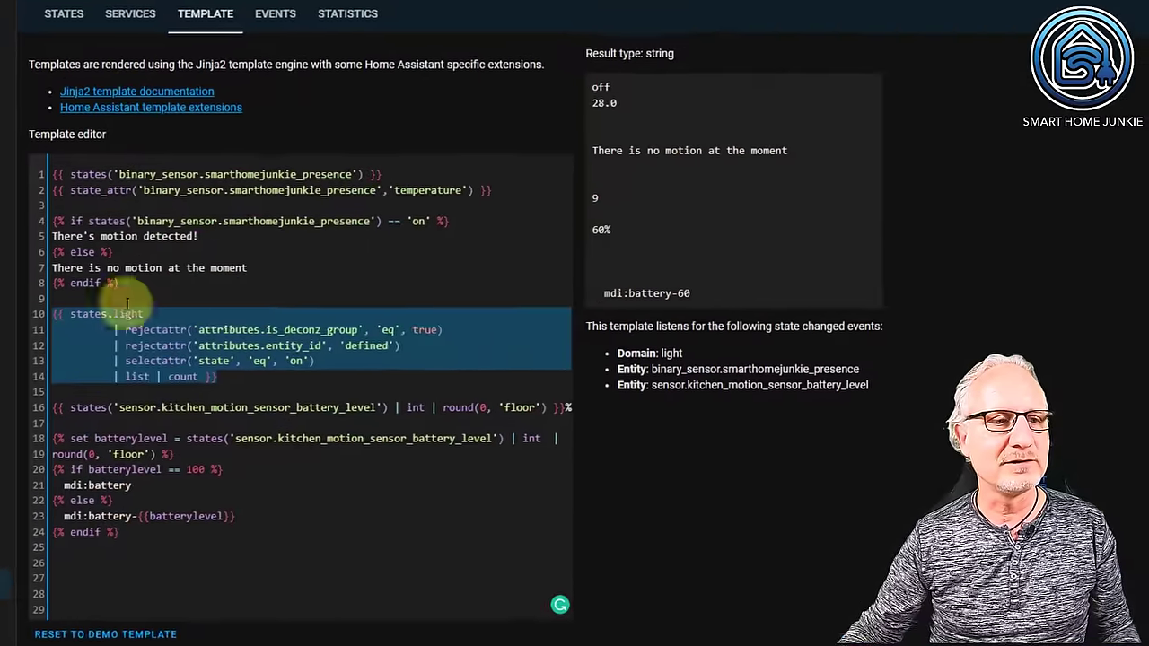
left_click(218, 485)
left_click_drag(102, 539, 32, 442)
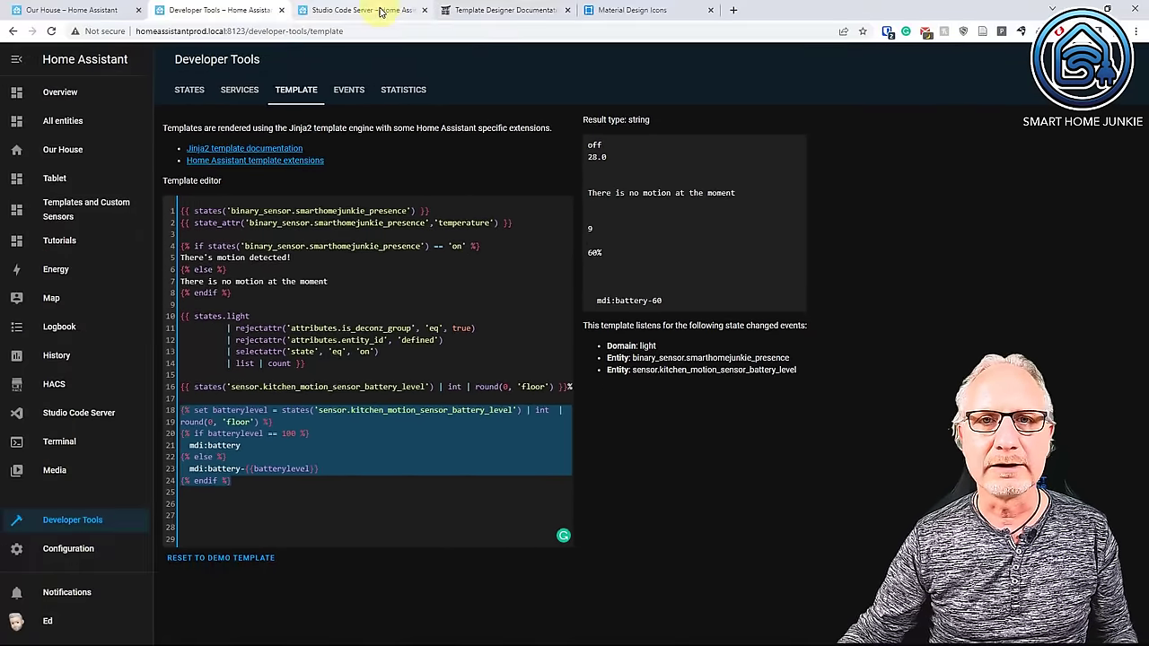
left_click(381, 11)
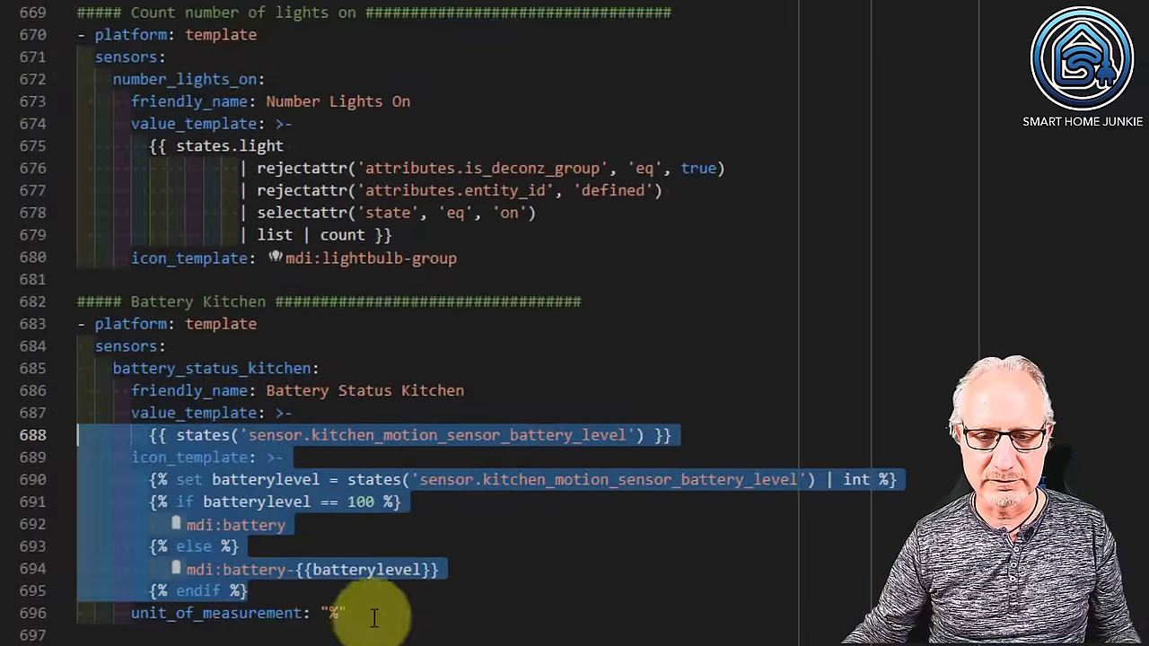
left_click(374, 618)
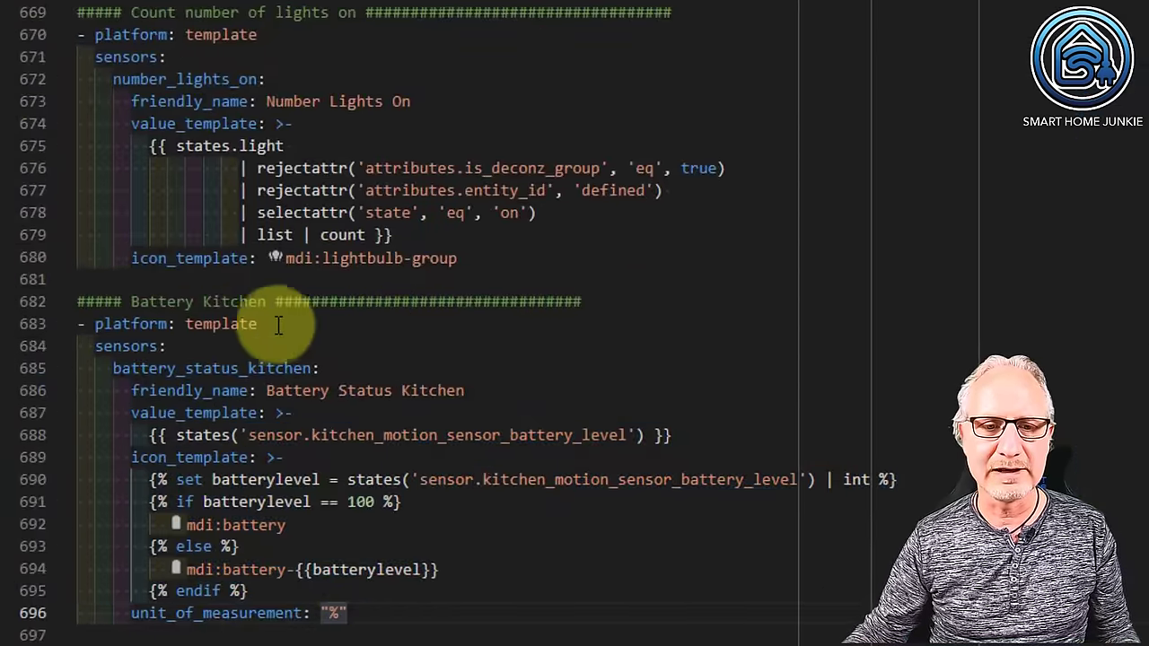
- Remove the indentation before sensors: in the Battery Kitchen sensor as a test, and restore it
mouse_move(166, 347)
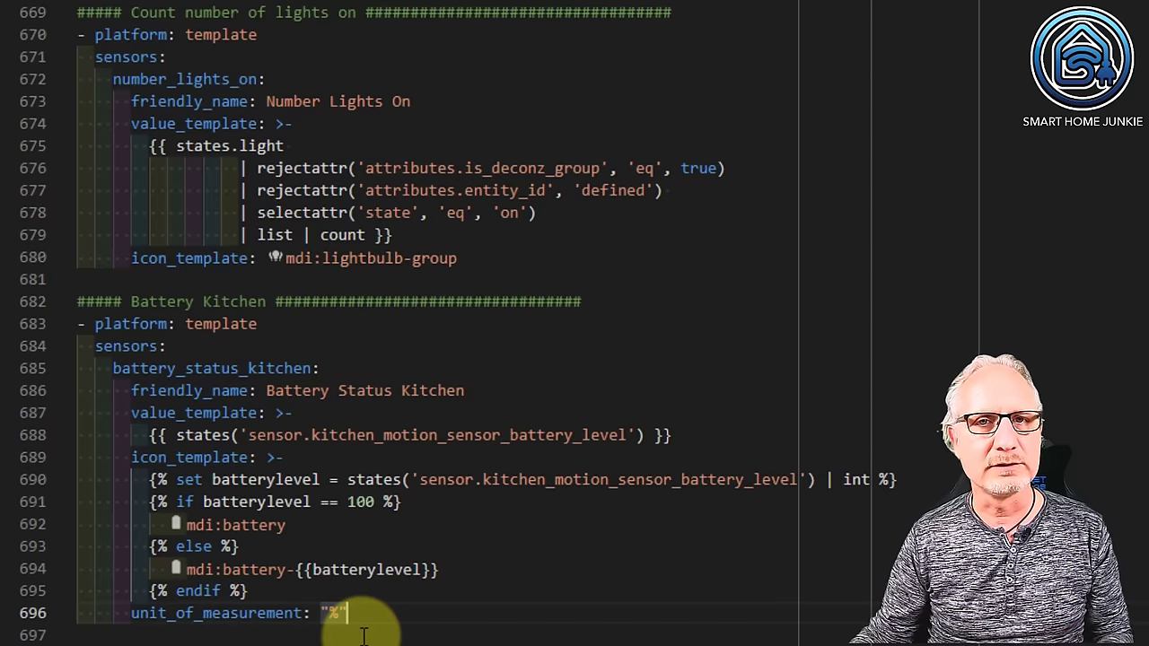
left_click(96, 350)
key("BackSpace")
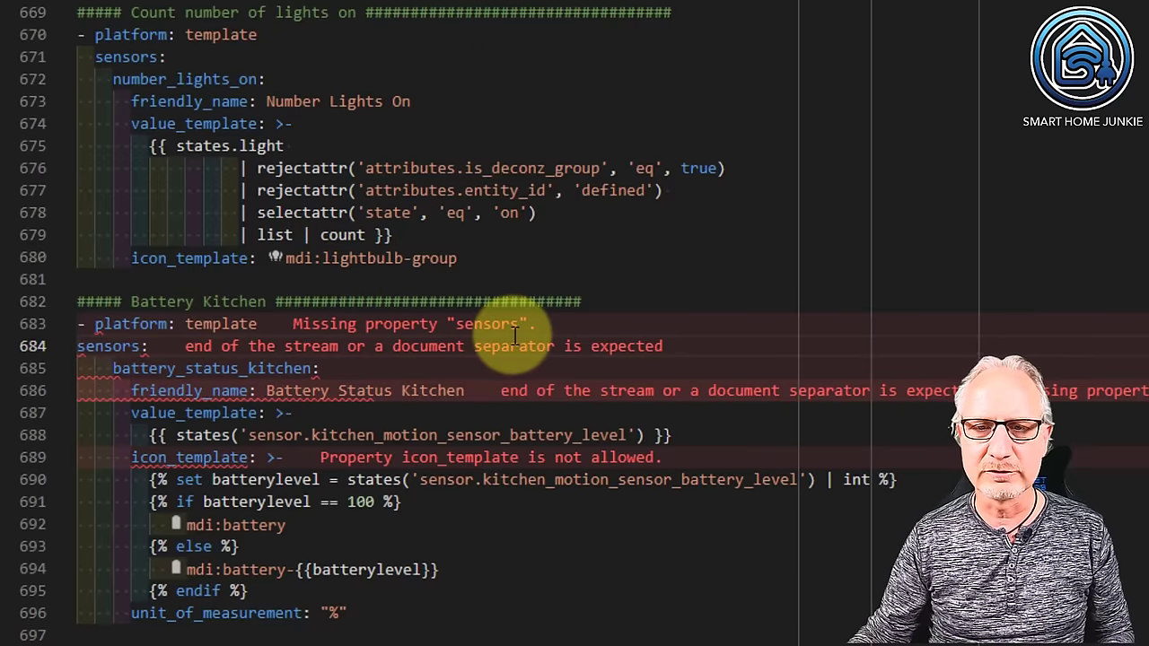
mouse_move(515, 336)
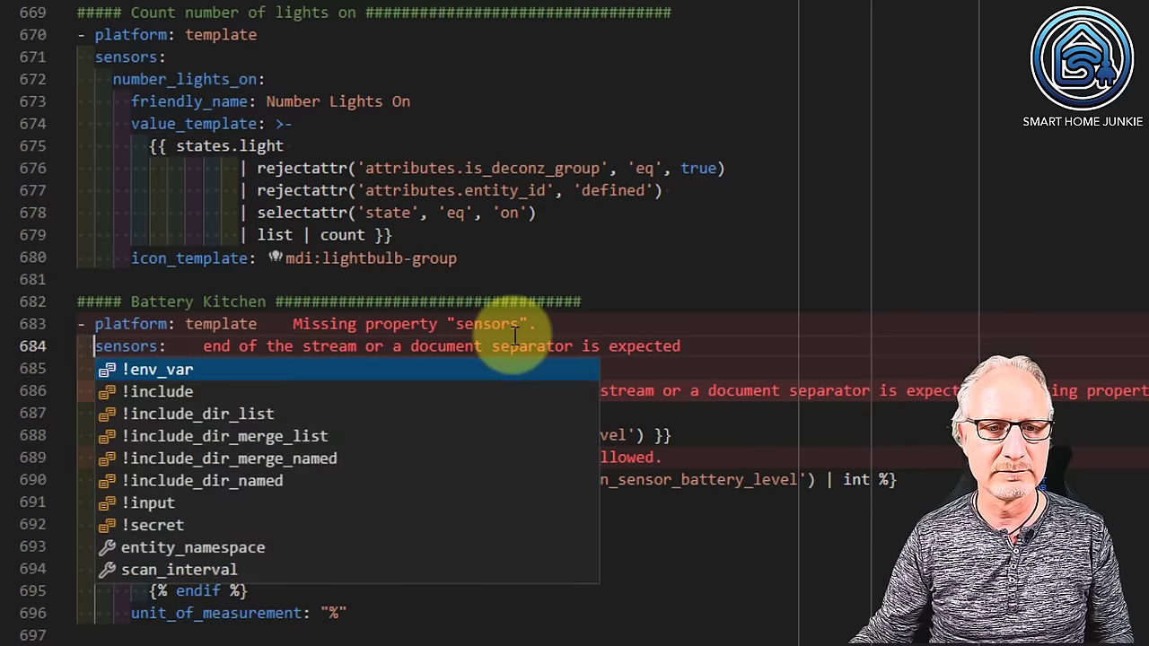
key("Escape")
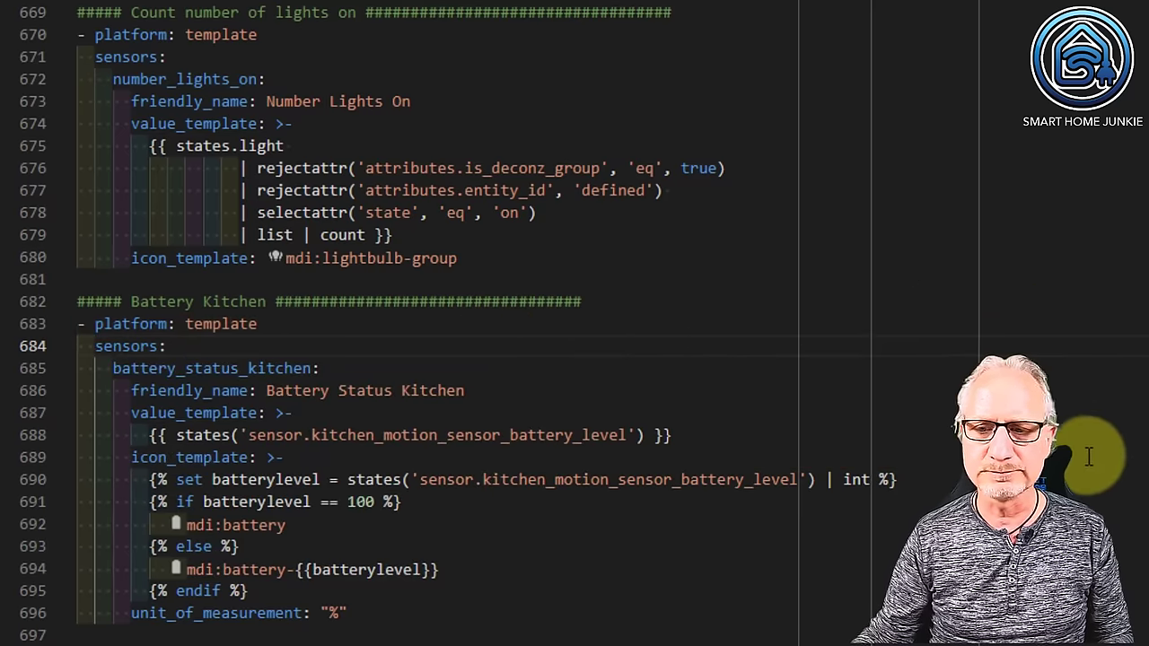
- Examine the >- indicator at the end of the Battery Kitchen sensor's icon_template line
key("Down")
key("Down")
key("Down")
key("Down")
key("Down")
key("End")
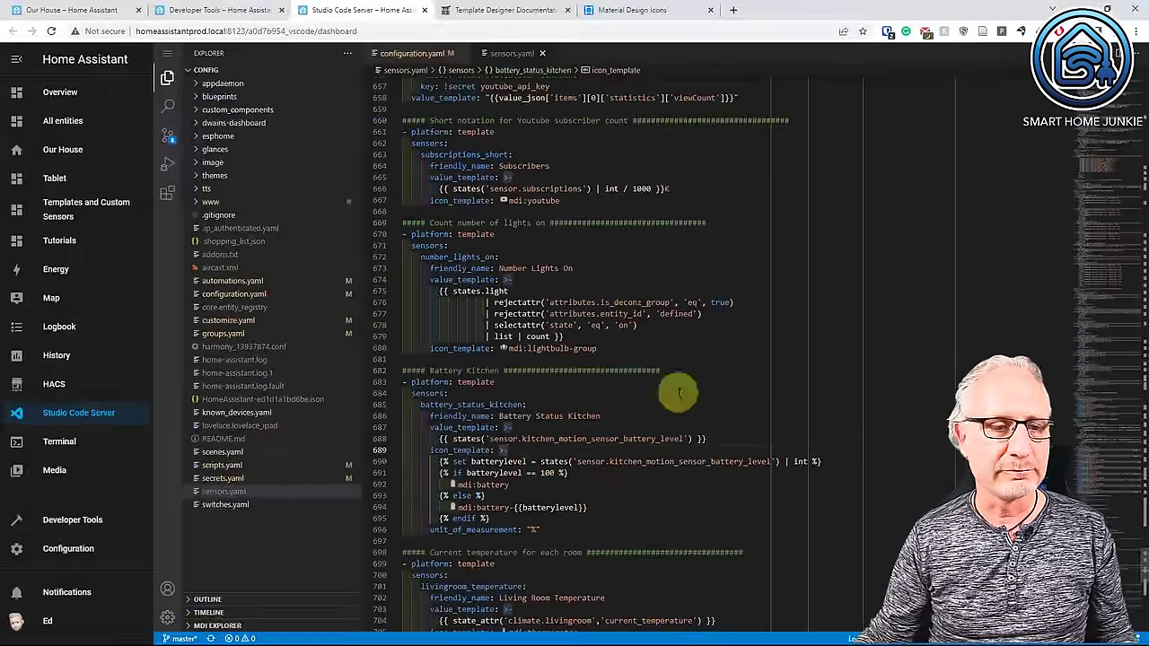
- Open the server controls in the configuration settings and check that the Home Assistant configuration is valid
left_click(63, 548)
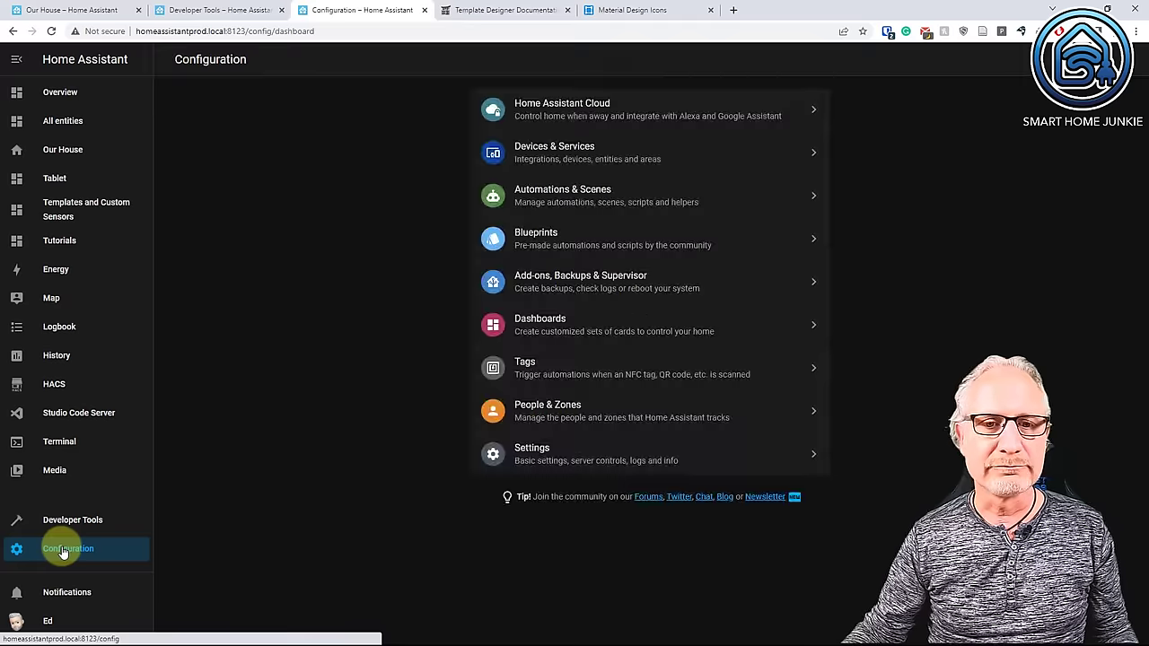
left_click(548, 456)
left_click(774, 240)
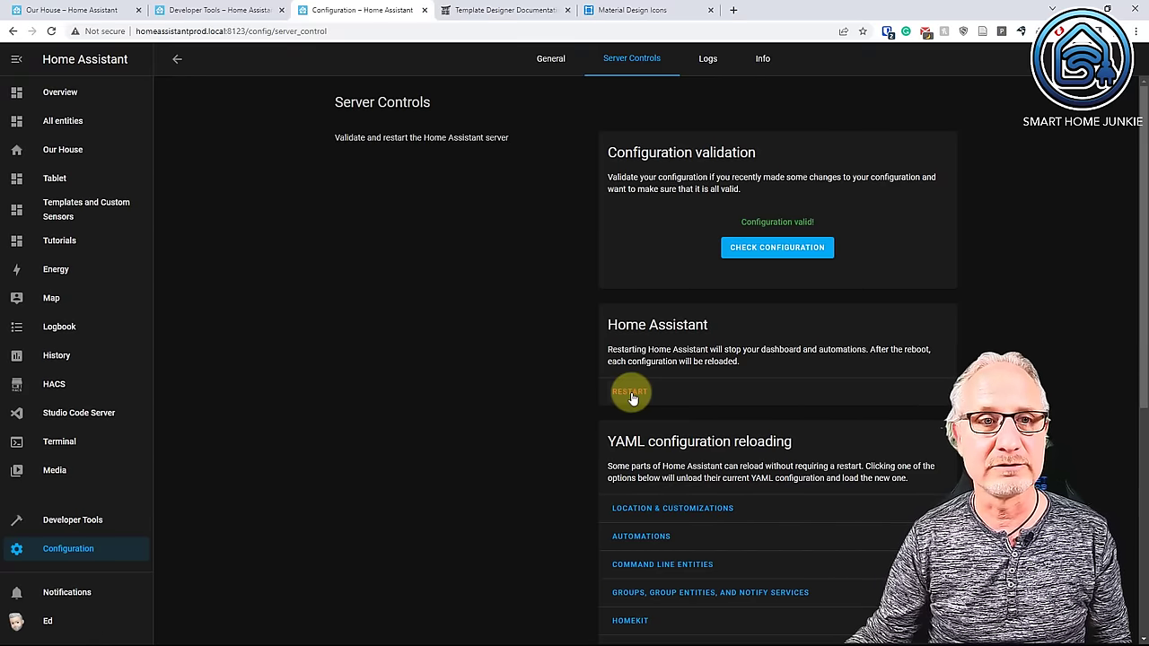
- Find the number light sensor among the Developer Tools states and load Number Lights On to view its state and attributes
left_click(229, 9)
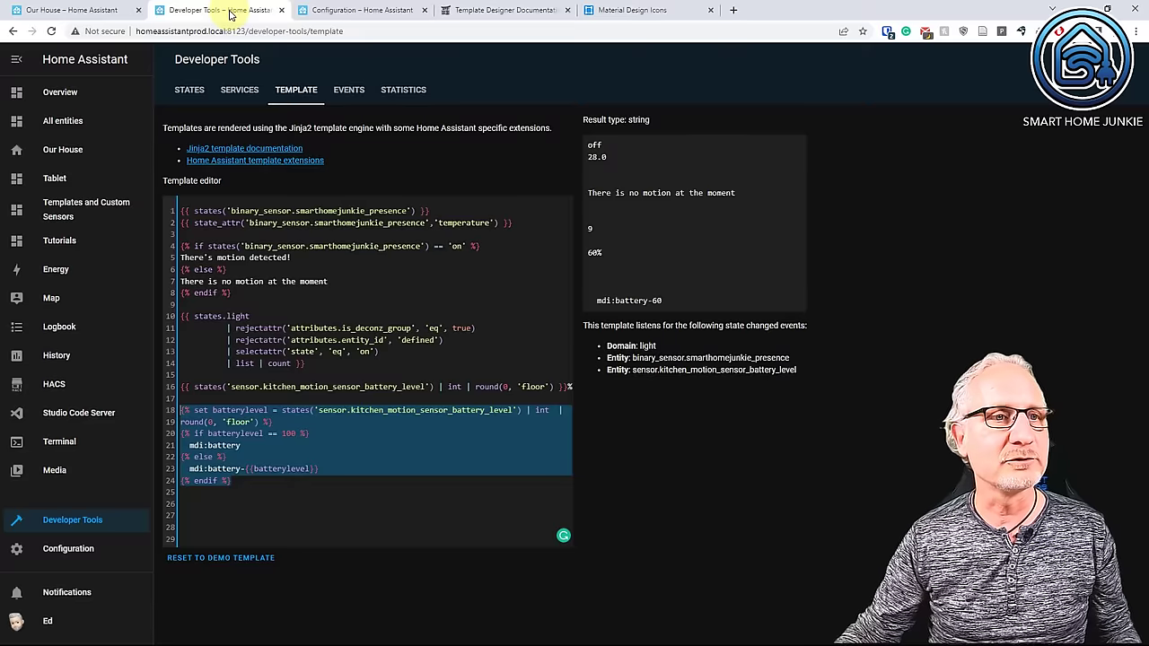
left_click(187, 87)
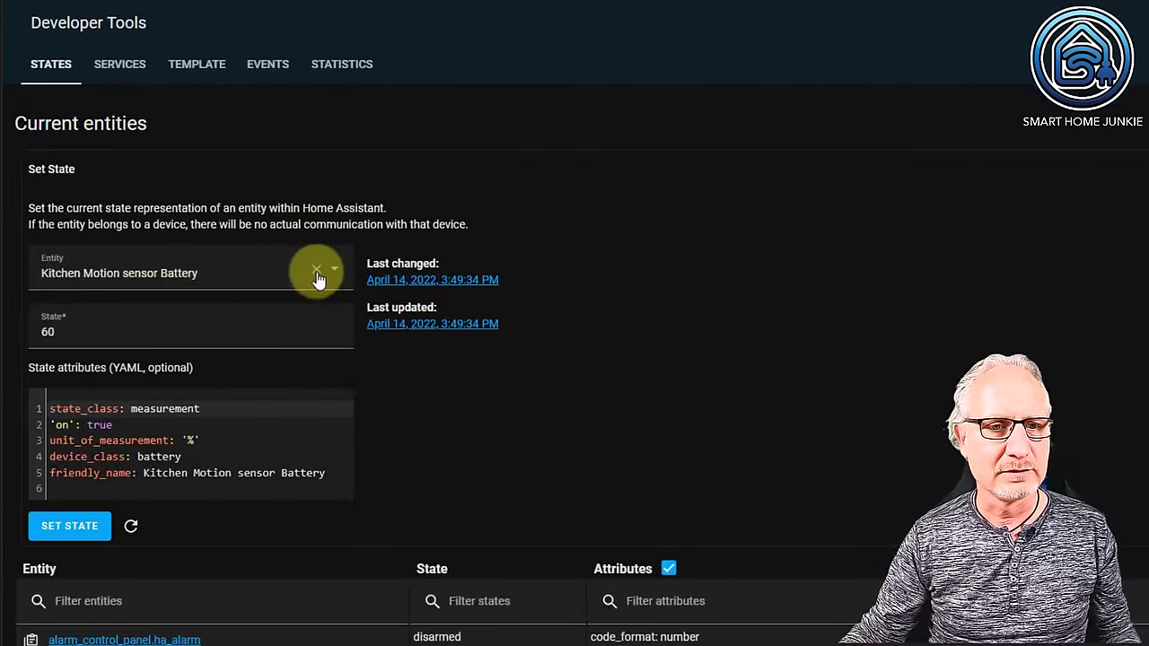
left_click(316, 269)
left_click(109, 275)
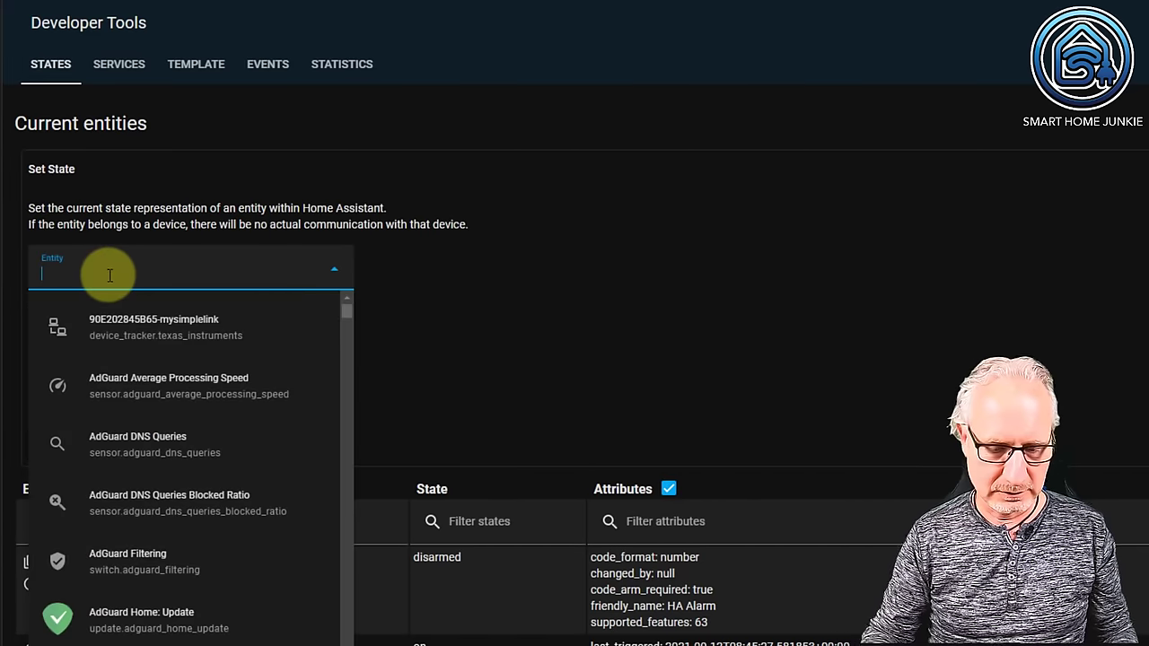
type("number light")
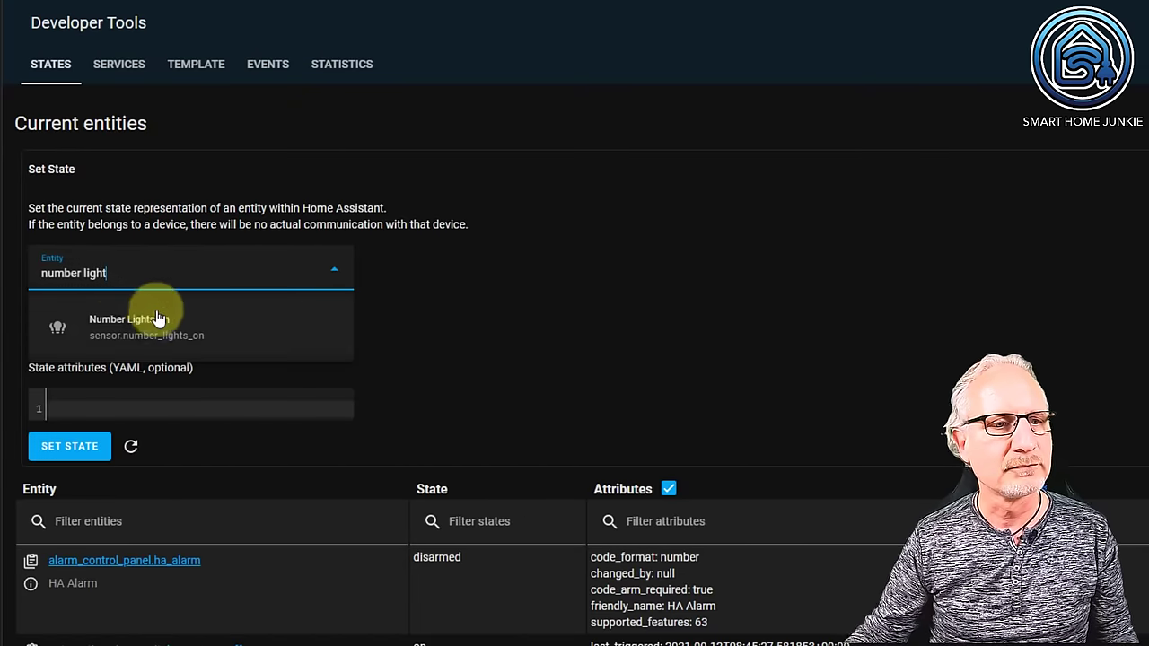
left_click(153, 325)
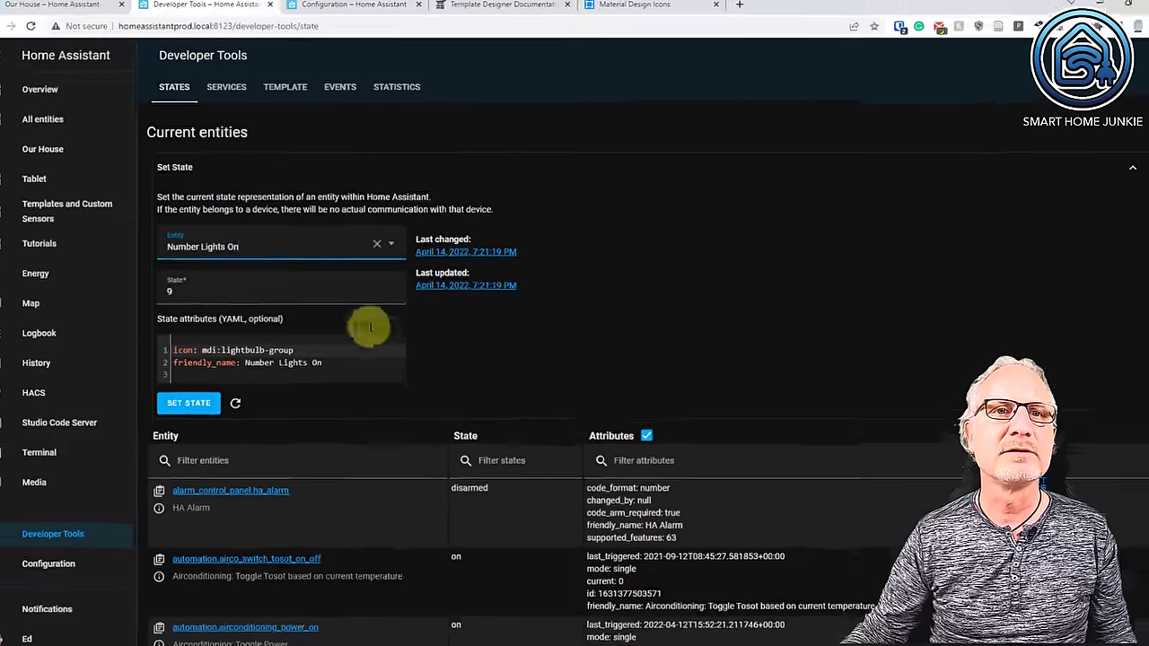
- Check the friendly_name Number Lights On in sensors.yaml and search the Developer Tools entities for "number light" to compare
left_click(370, 10)
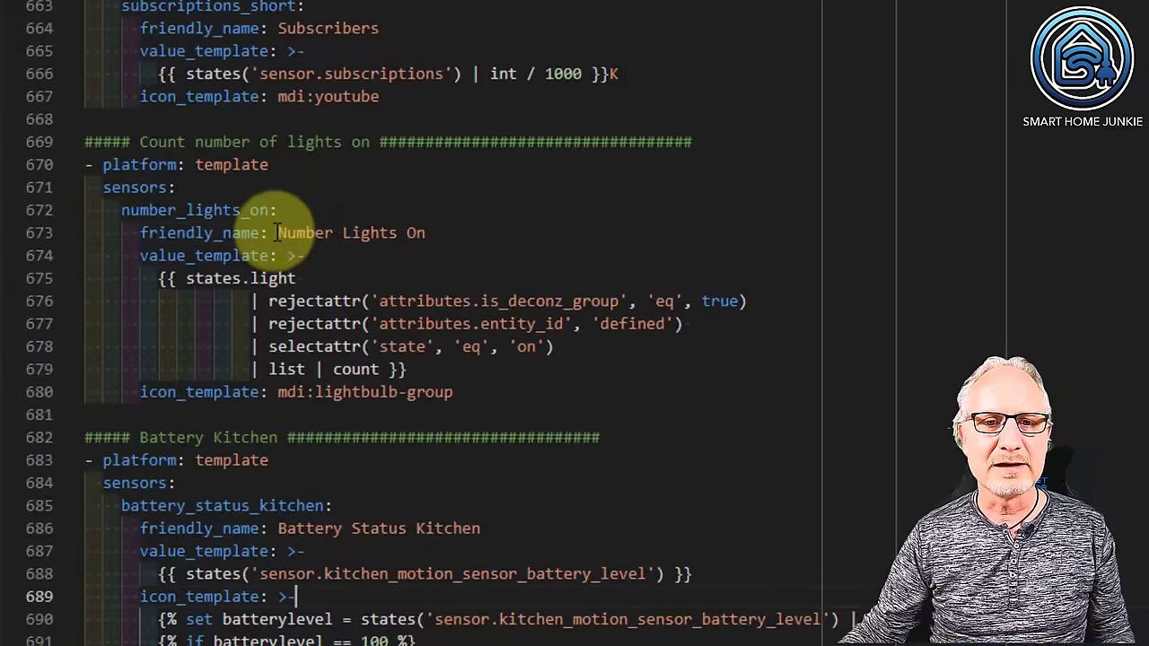
left_click_drag(278, 234, 432, 232)
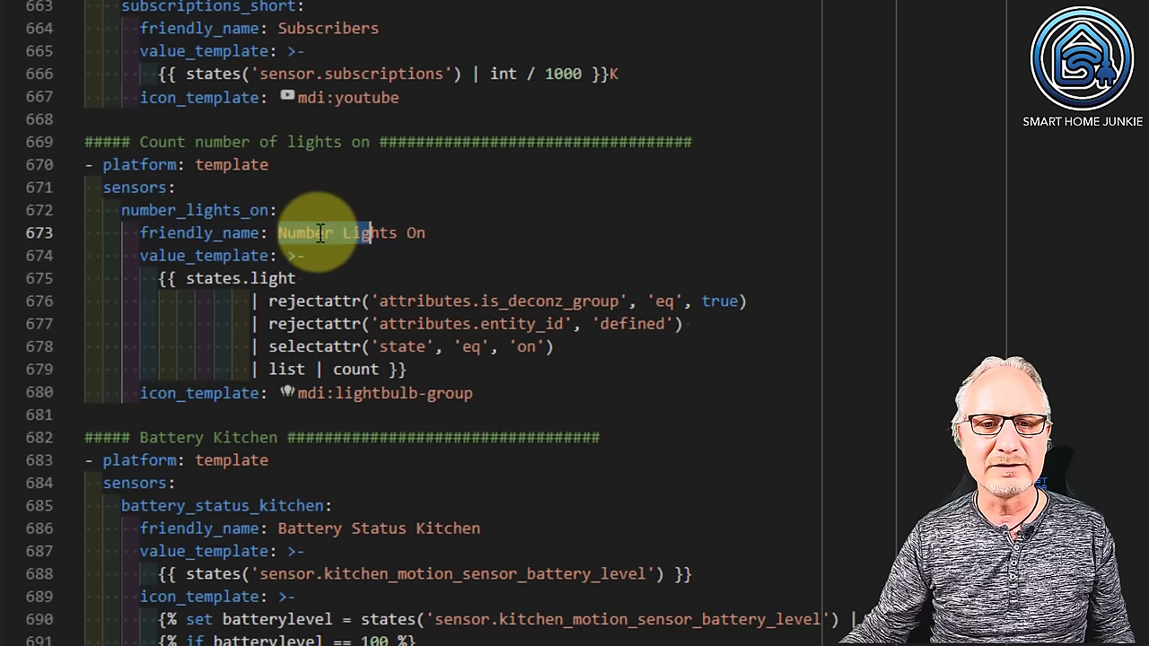
left_click(280, 234)
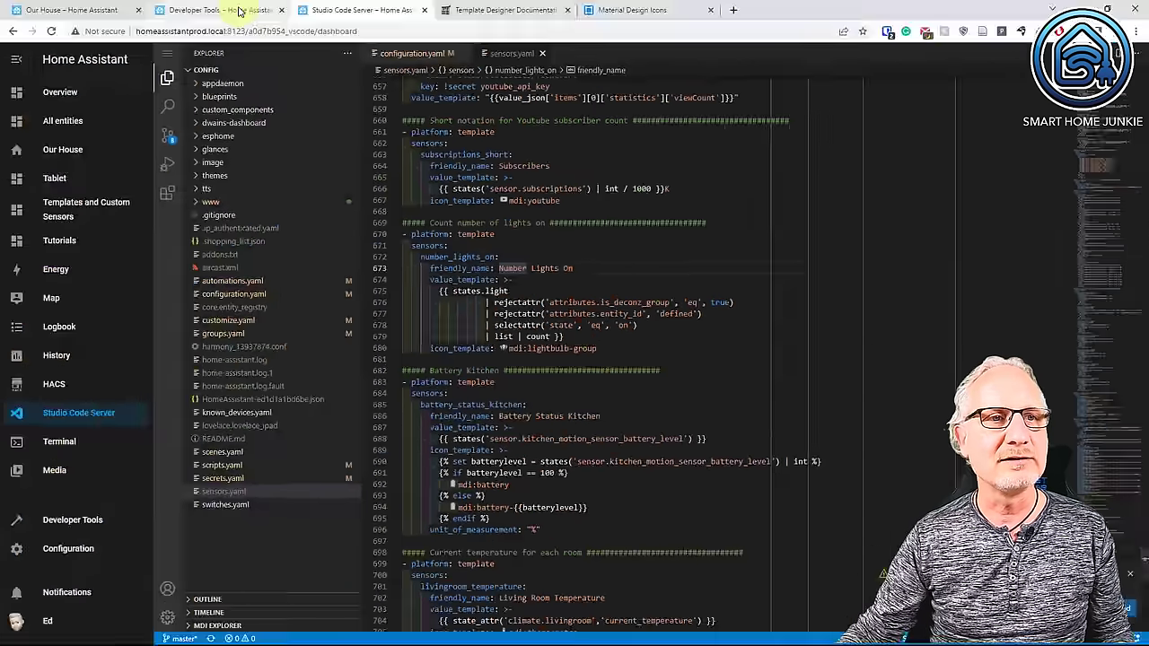
left_click(240, 10)
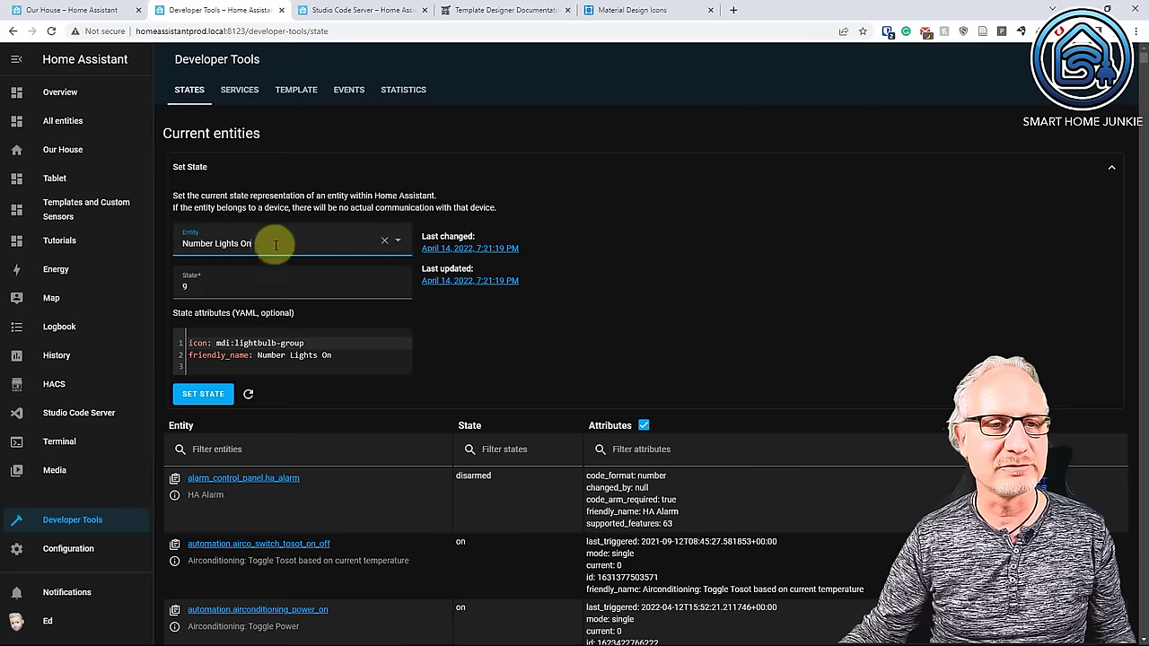
left_click_drag(260, 244, 167, 245)
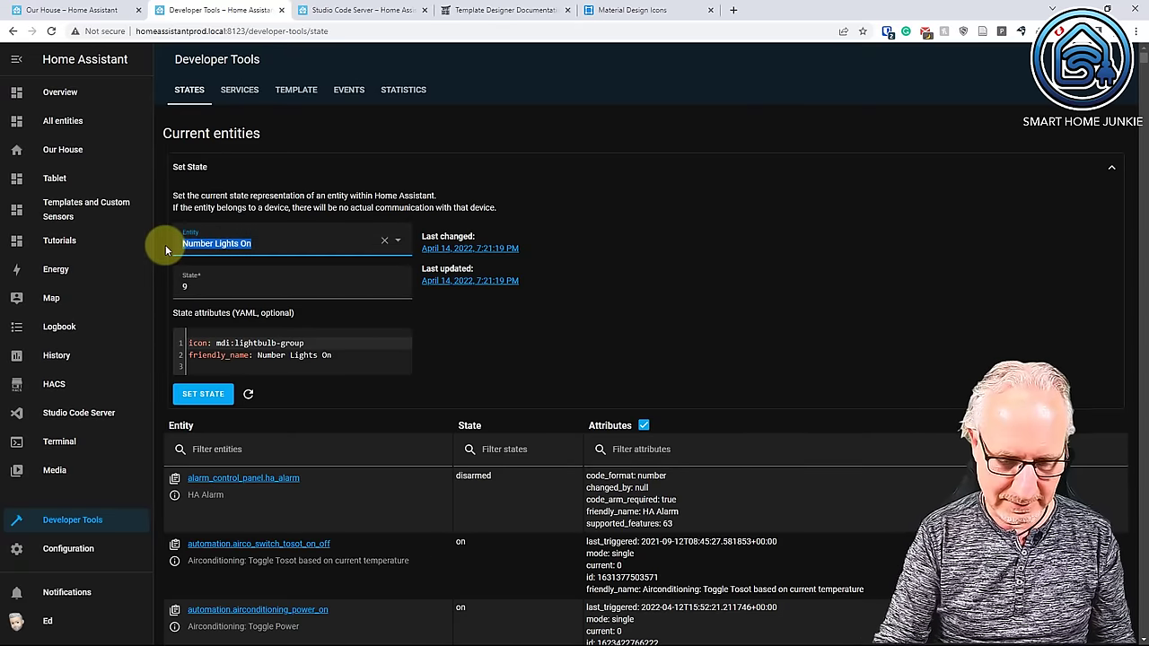
type("number light")
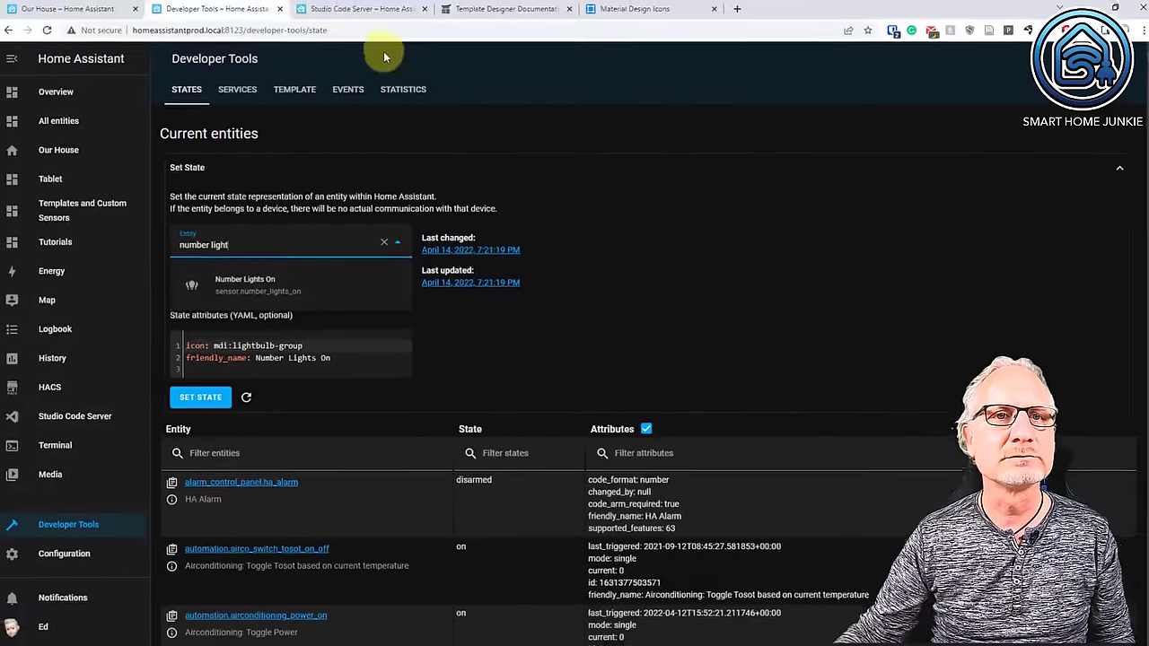
- Highlight the number_lights_on key in sensors.yaml and copy the battery_status_kitchen key of the Battery Kitchen sensor
left_click(359, 10)
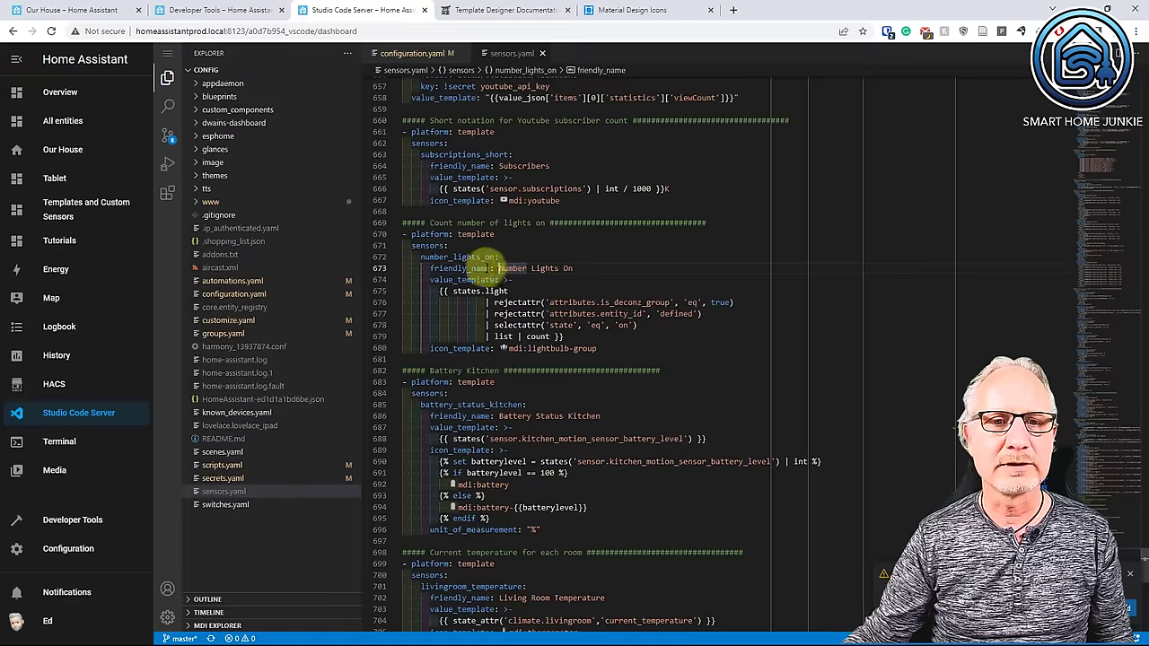
left_click_drag(421, 258, 449, 258)
left_click_drag(183, 212, 266, 213)
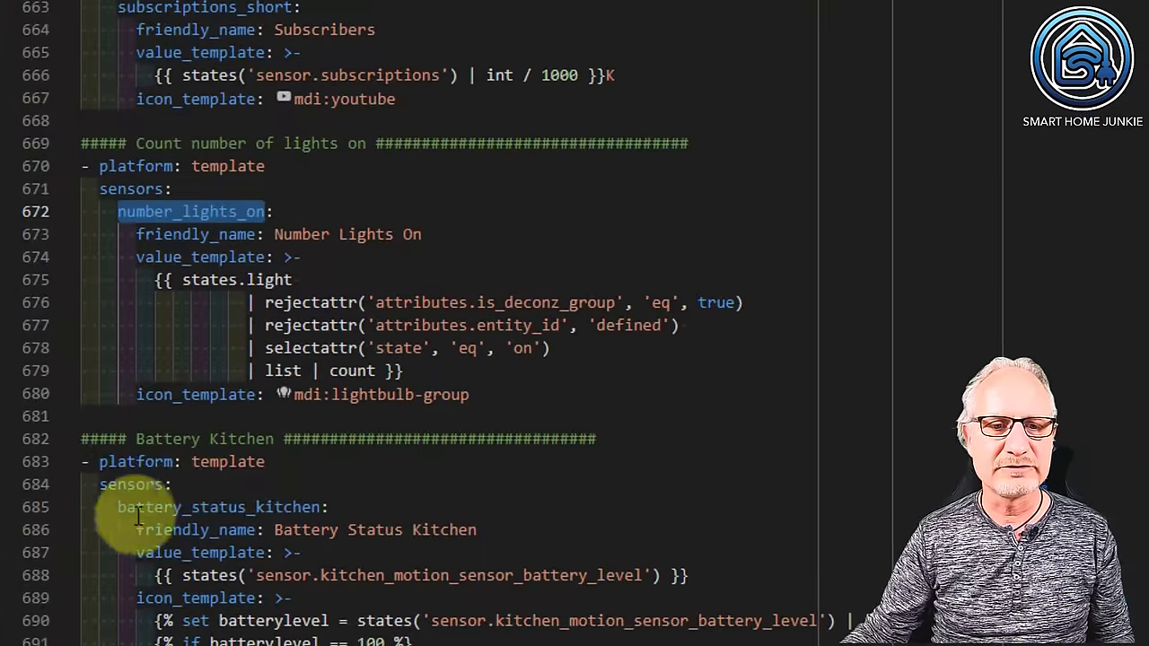
left_click_drag(118, 508, 321, 506)
key("ctrl+c")
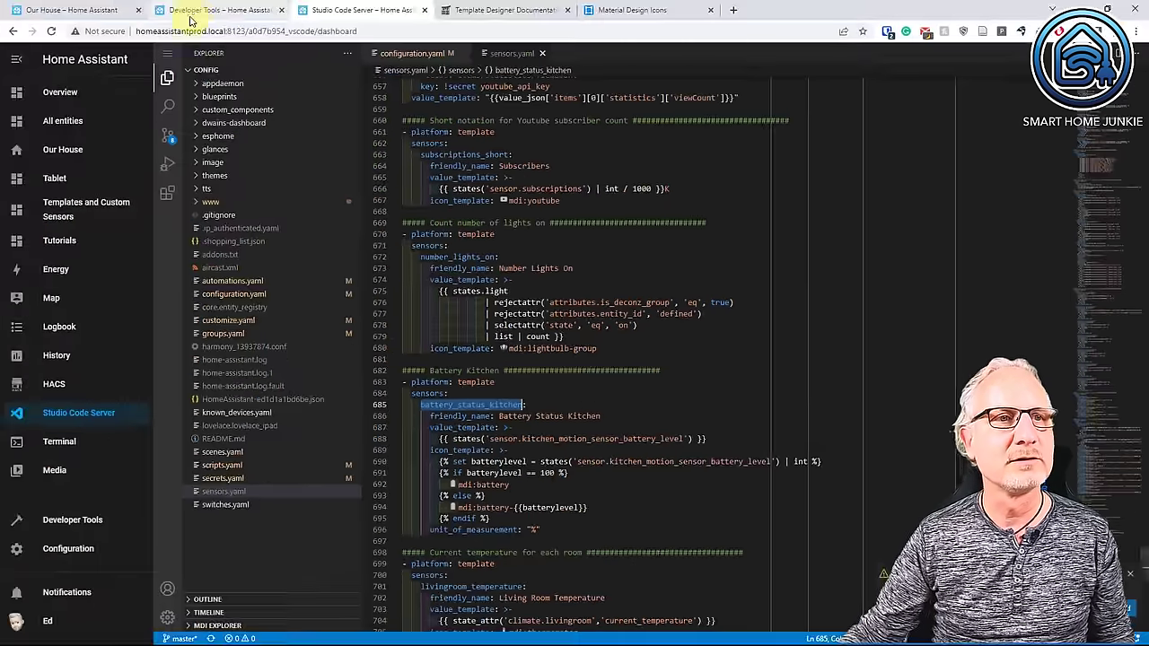
- Look up battery_status_kitchen in the Developer Tools states and load Battery Status Kitchen to view its state, unit and icon
left_click(180, 15)
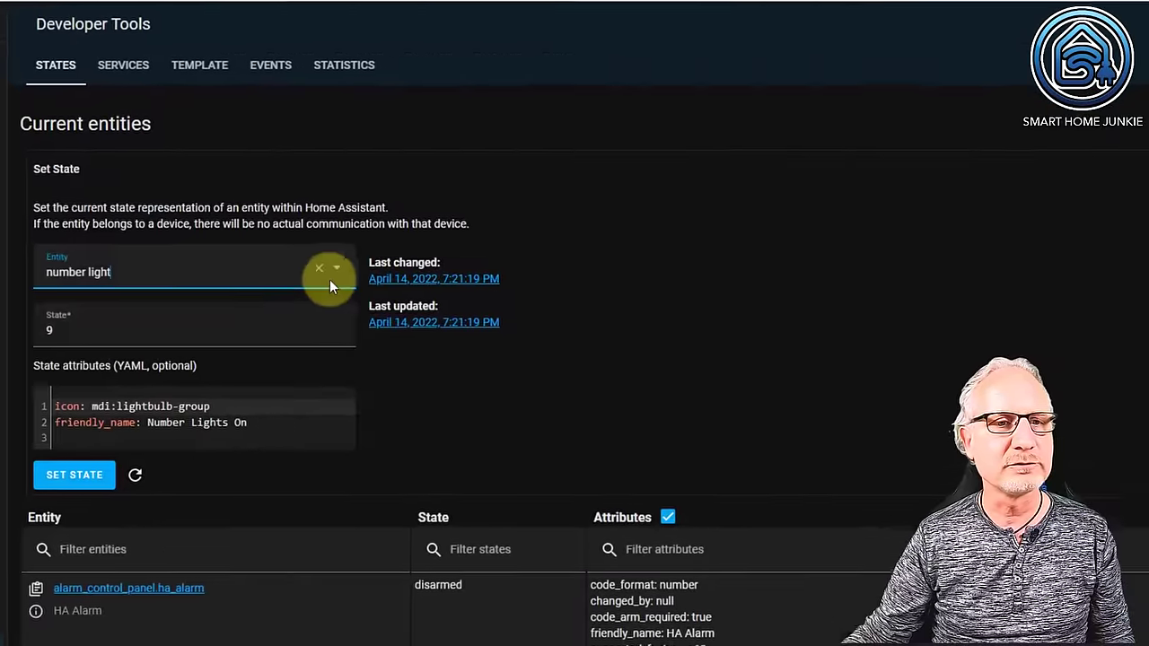
left_click(365, 248)
left_click(99, 269)
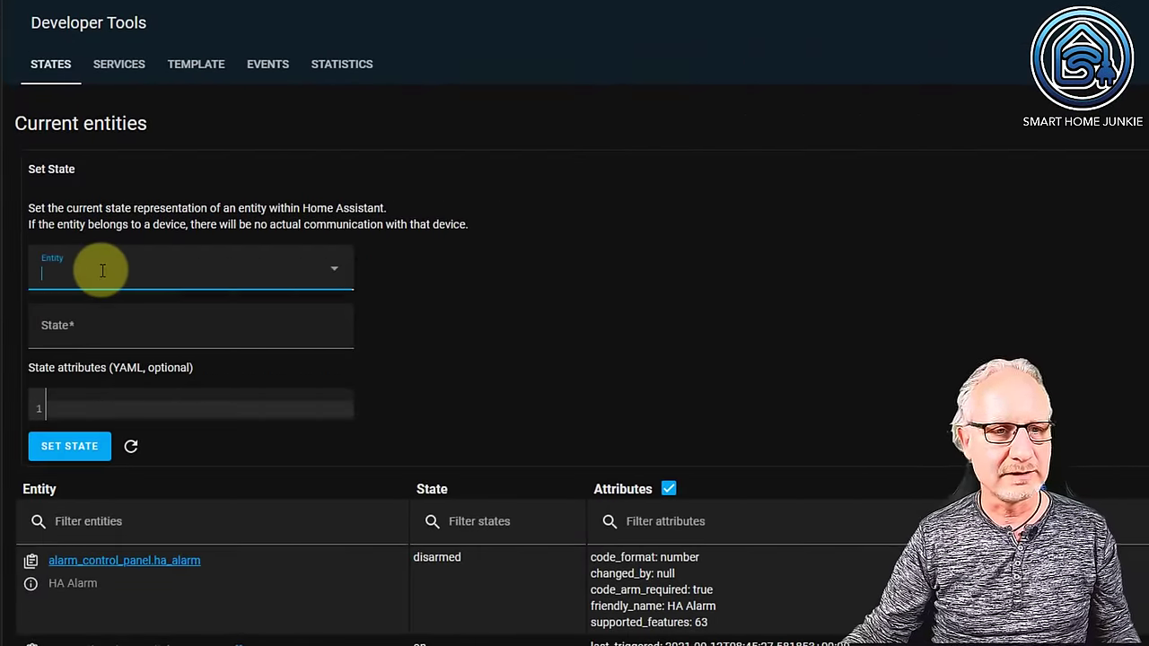
key("ctrl+v")
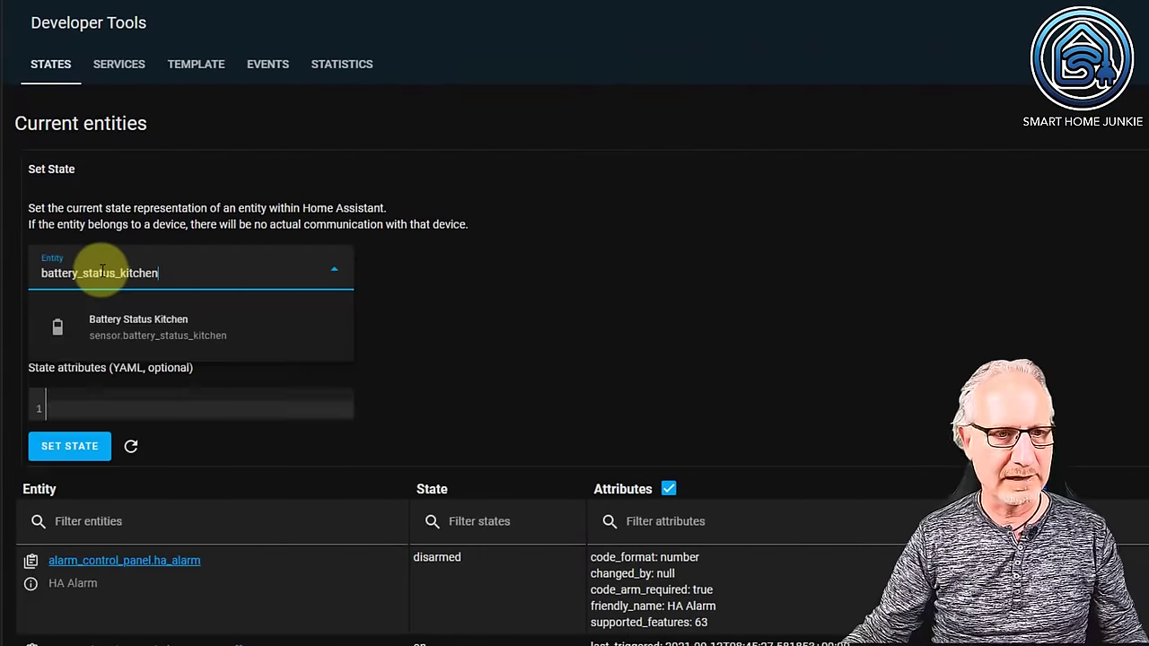
left_click(159, 325)
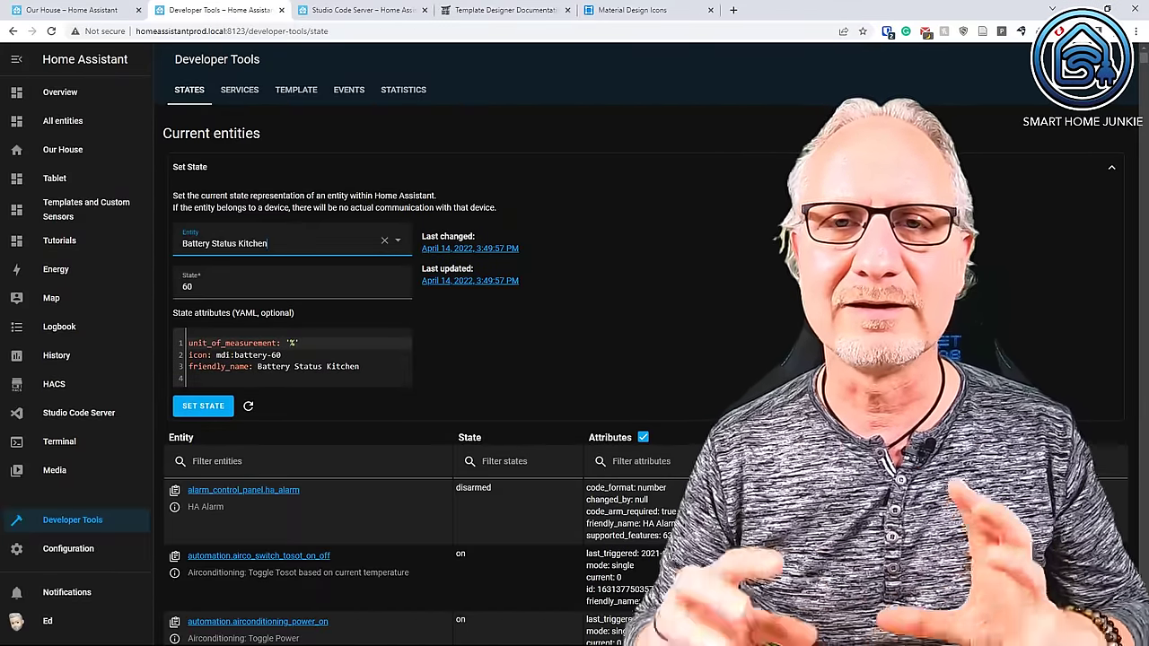
left_click(644, 370)
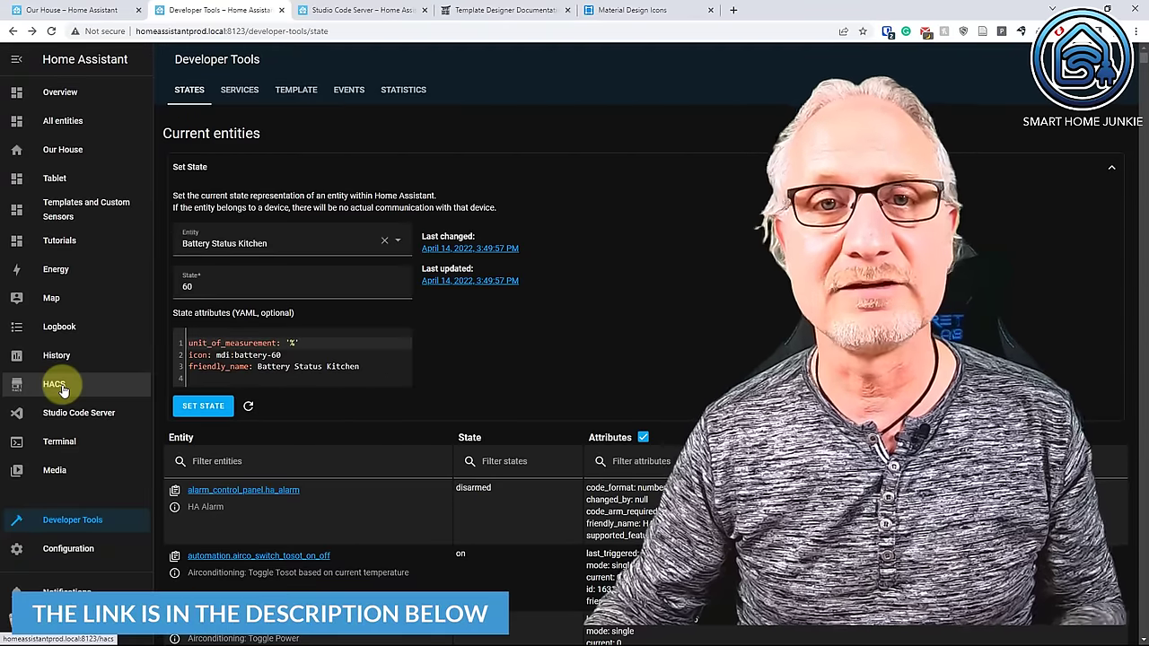
- Search the downloaded frontend repositories in HACS for "template"
left_click(62, 391)
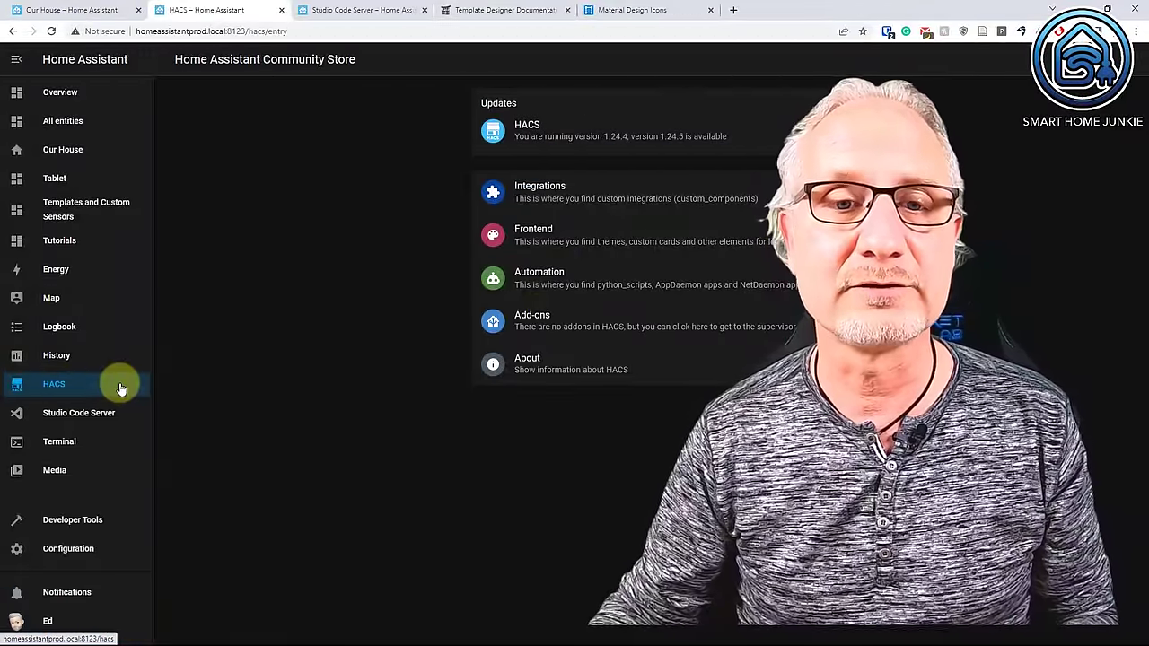
left_click(565, 242)
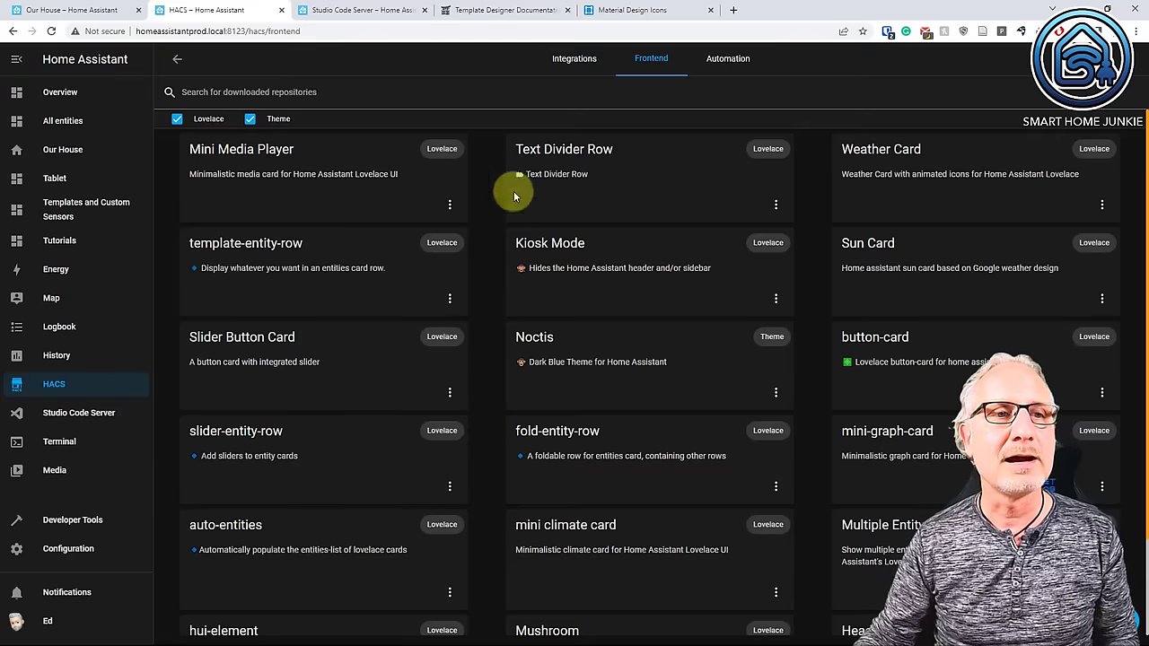
left_click(300, 92)
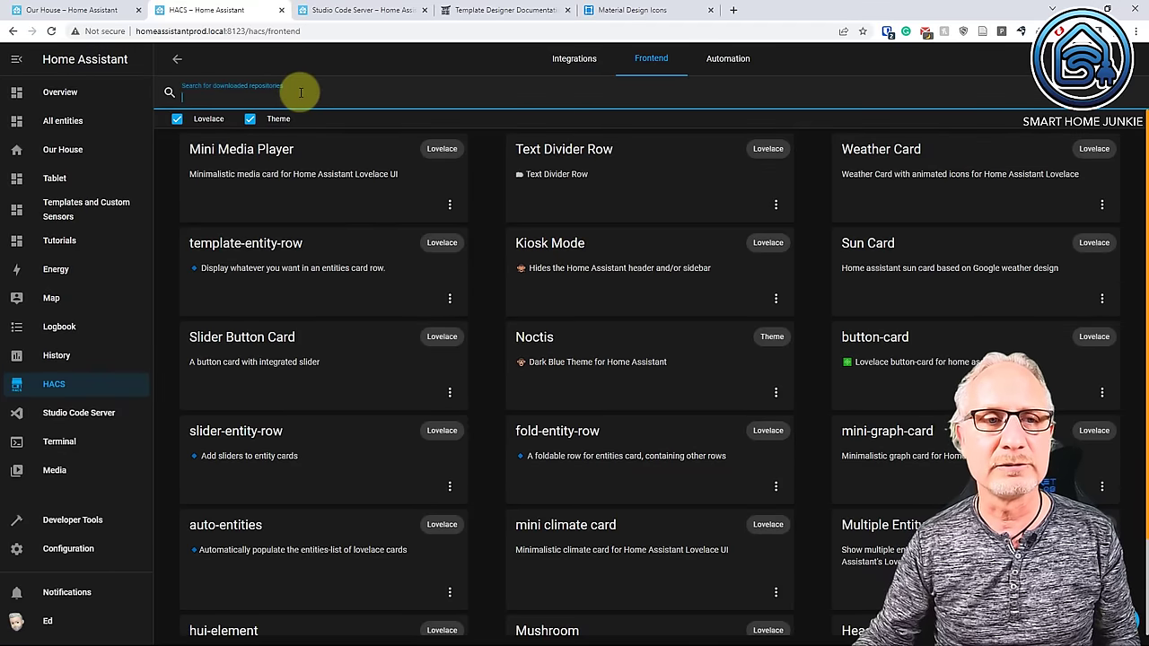
type("t")
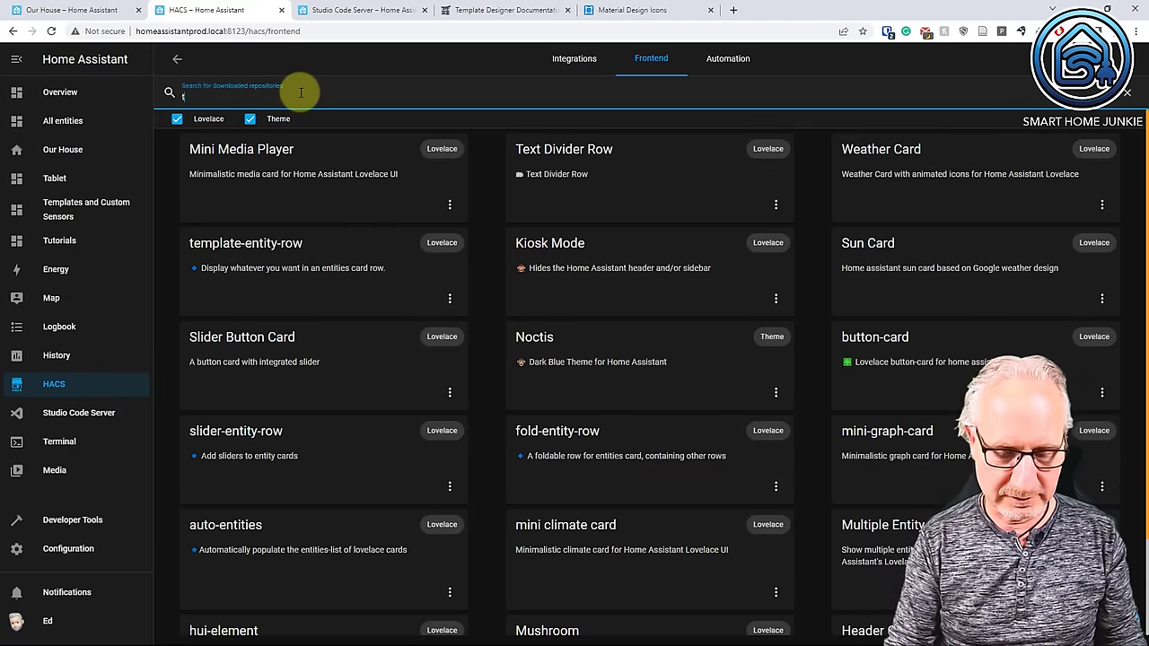
type("emplate")
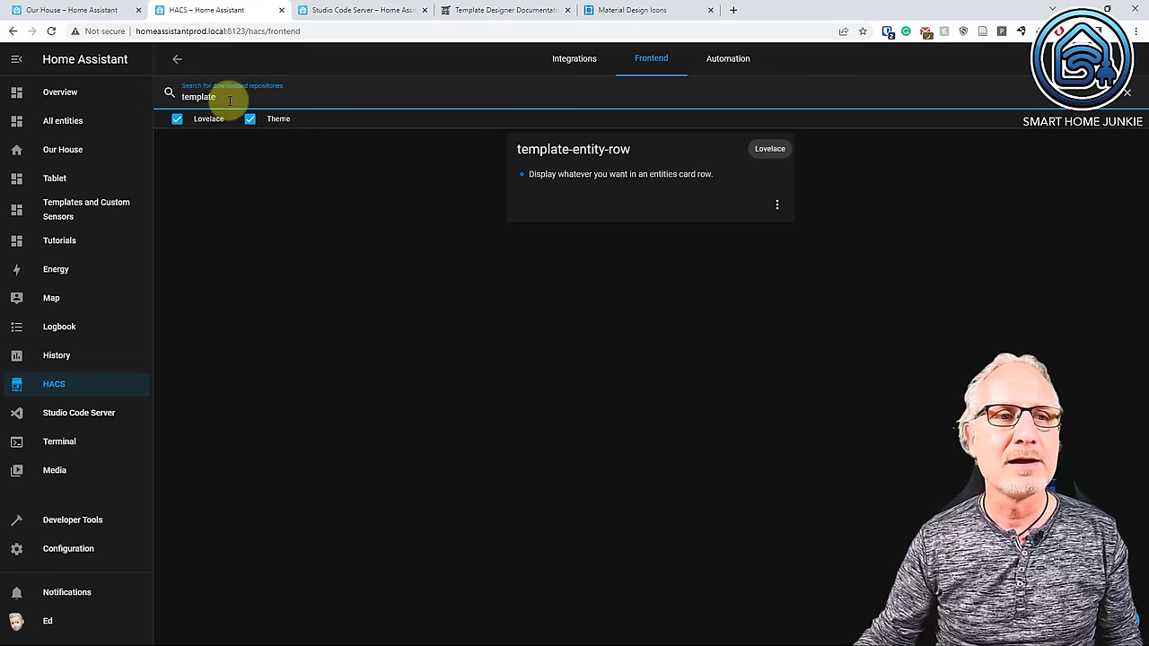
- Search the downloaded frontend repositories for "mushr" instead, and clear the search
left_click_drag(230, 101, 182, 101)
type("mushr")
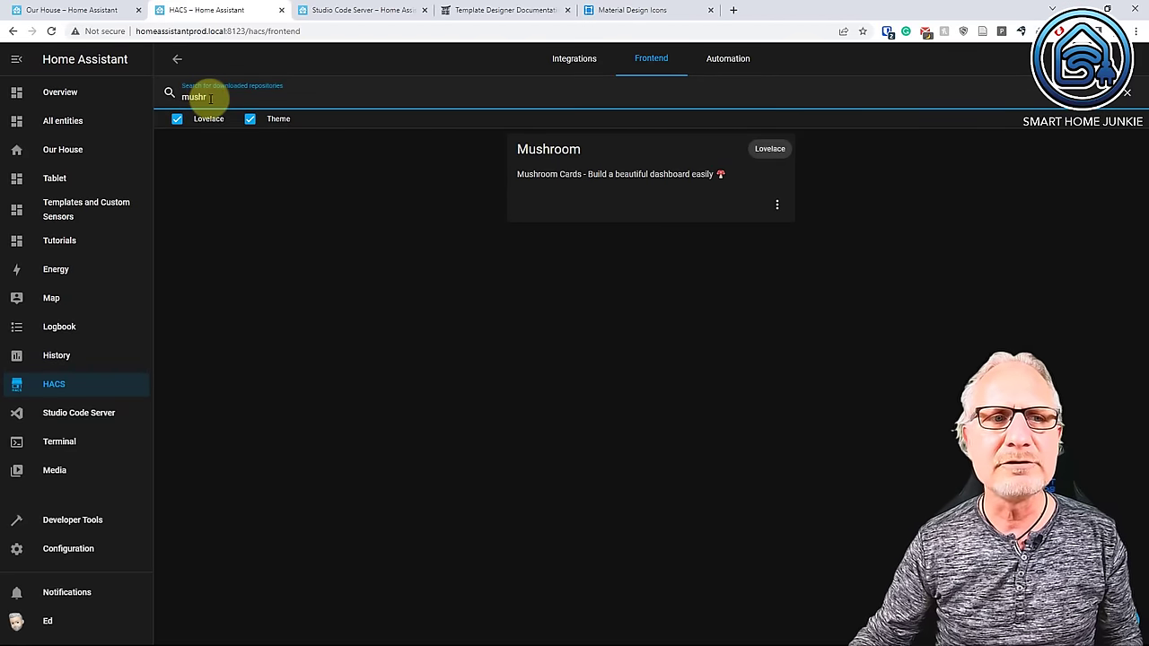
key("BackSpace")
key("BackSpace")
key("BackSpace")
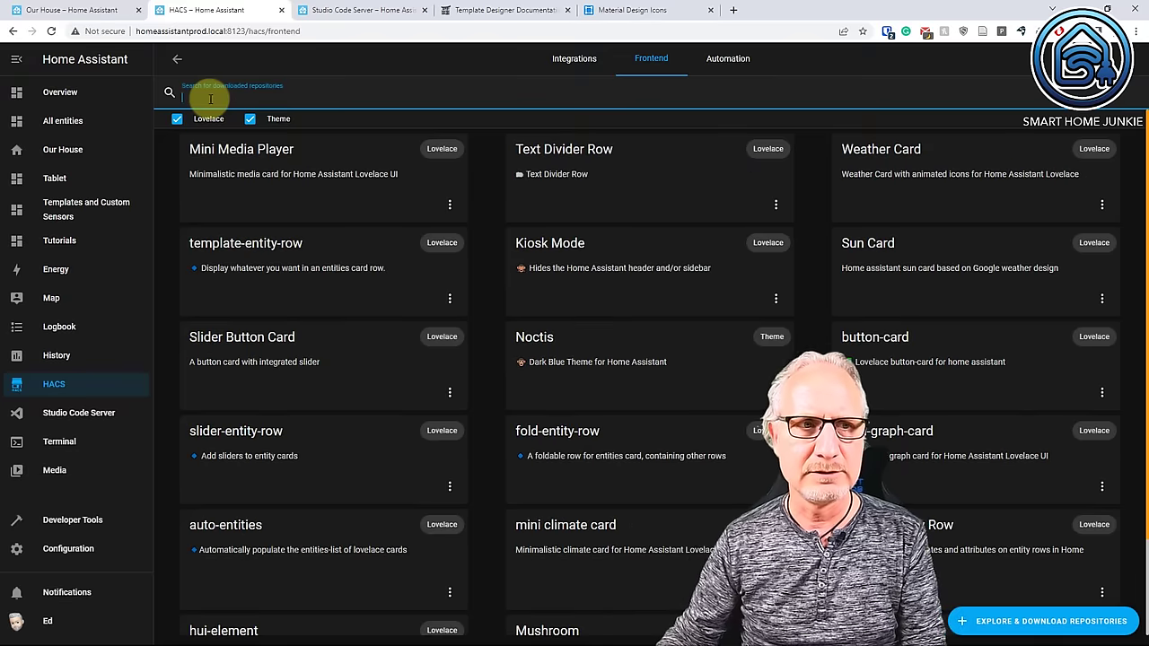
- Search the frontend repositories available for download in HACS for "template", and close the repository list
left_click(1018, 624)
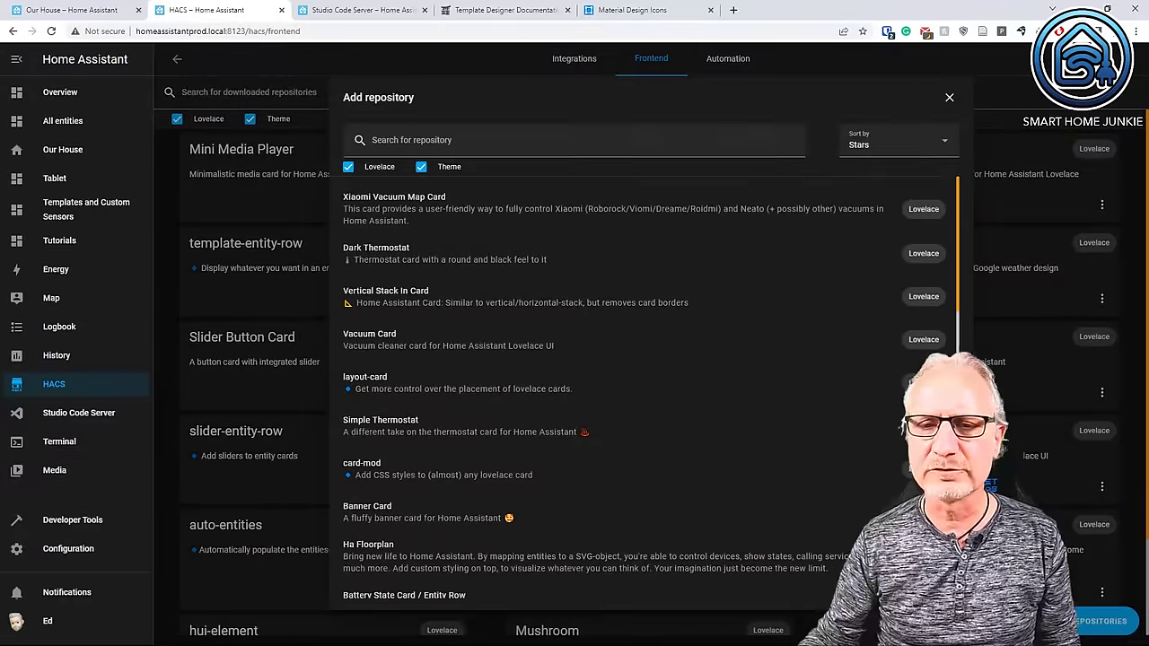
left_click(406, 142)
type("t")
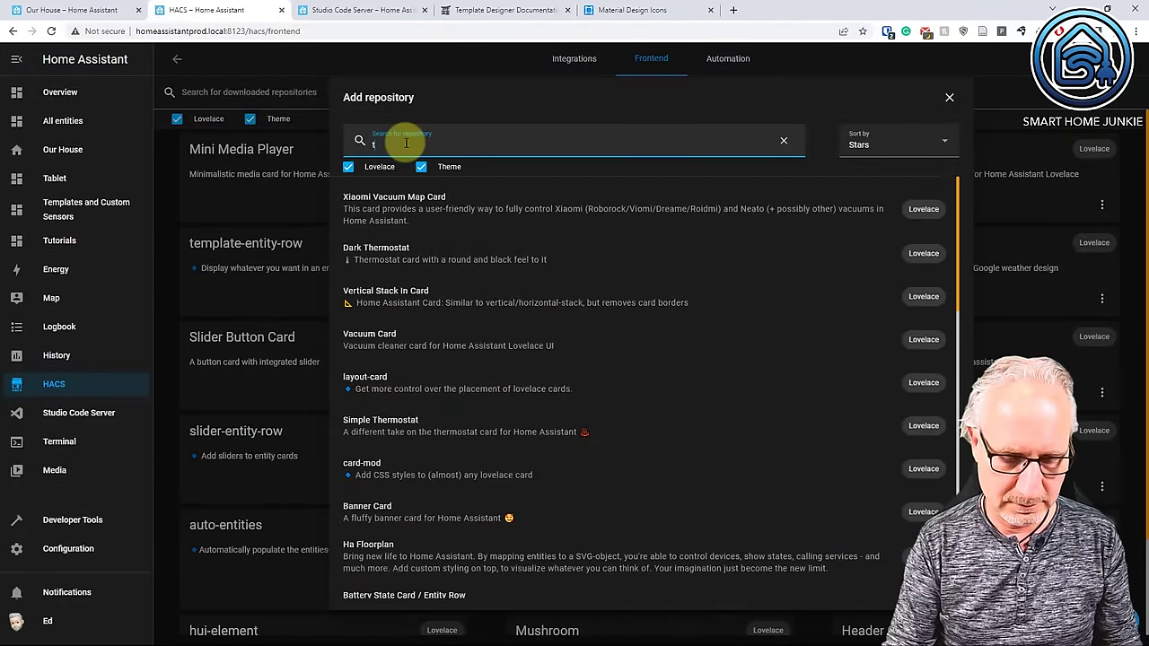
type("emplate")
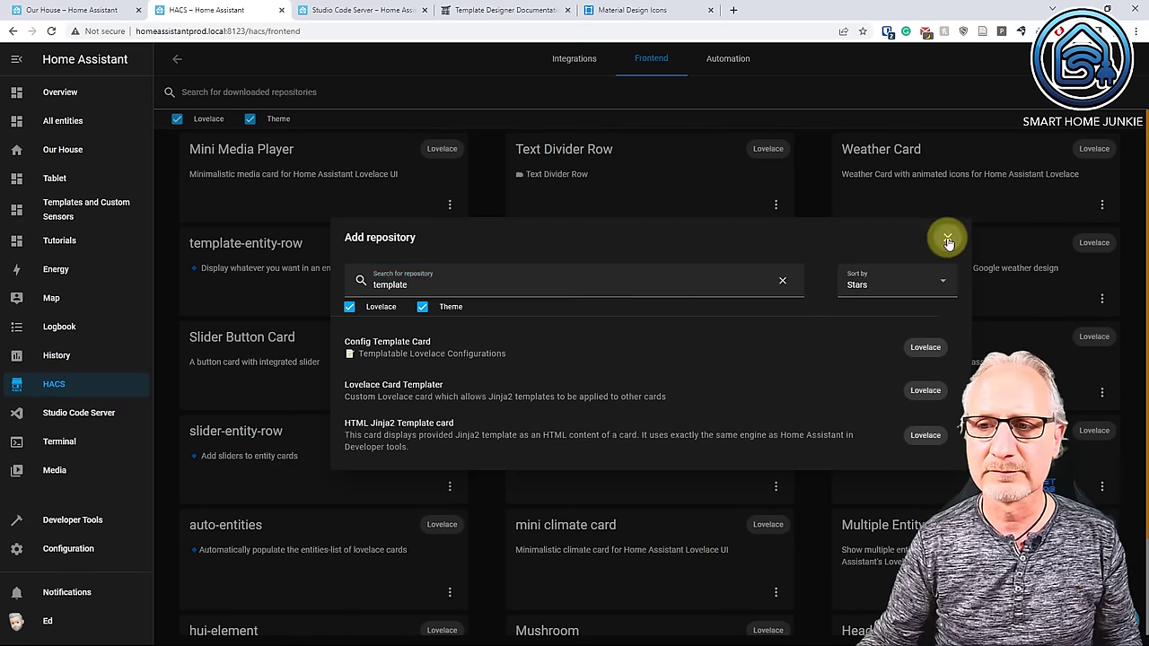
left_click(947, 237)
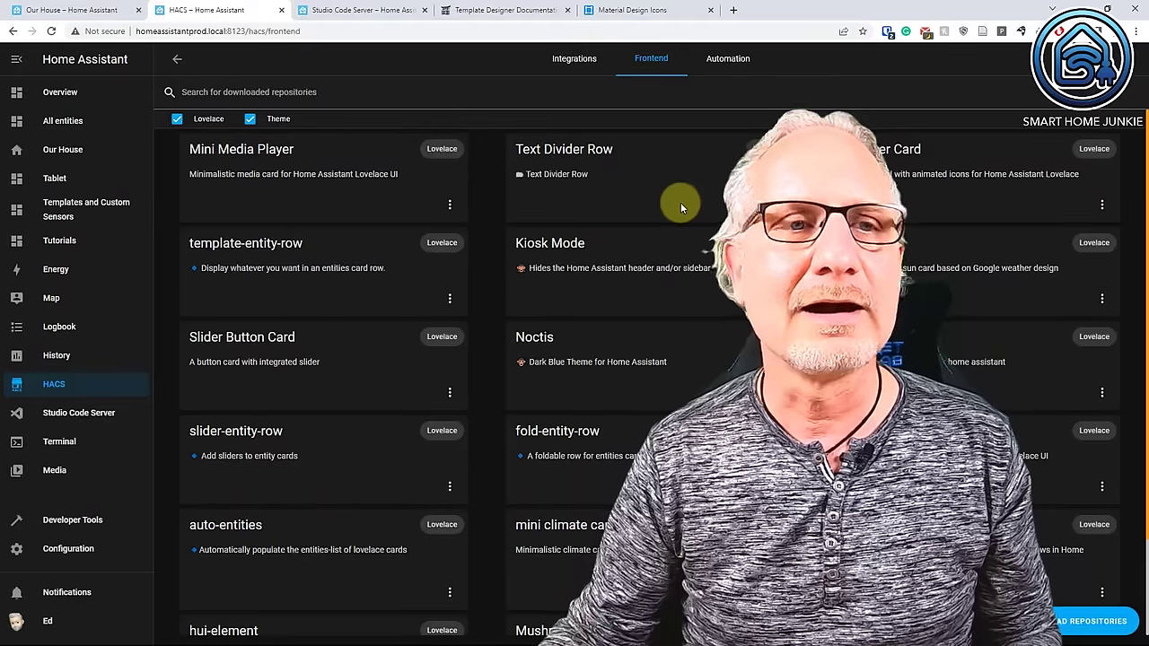
- Open the Templates and Custom Sensors dashboard and put it into edit mode
left_click(68, 219)
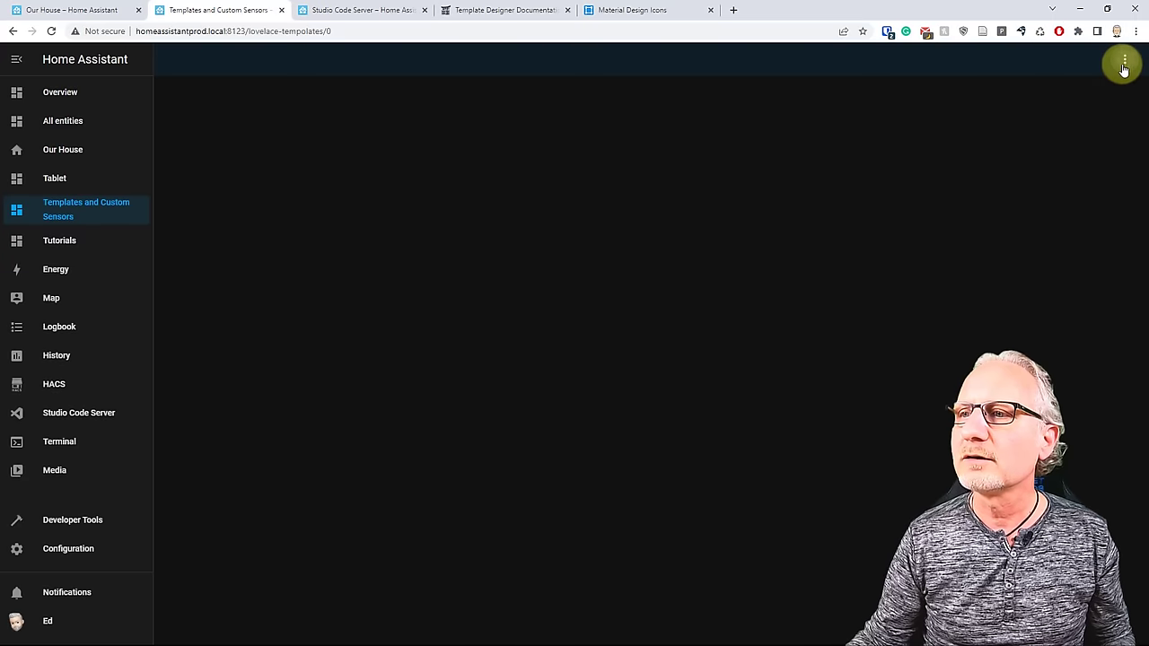
left_click(1125, 60)
left_click(1096, 97)
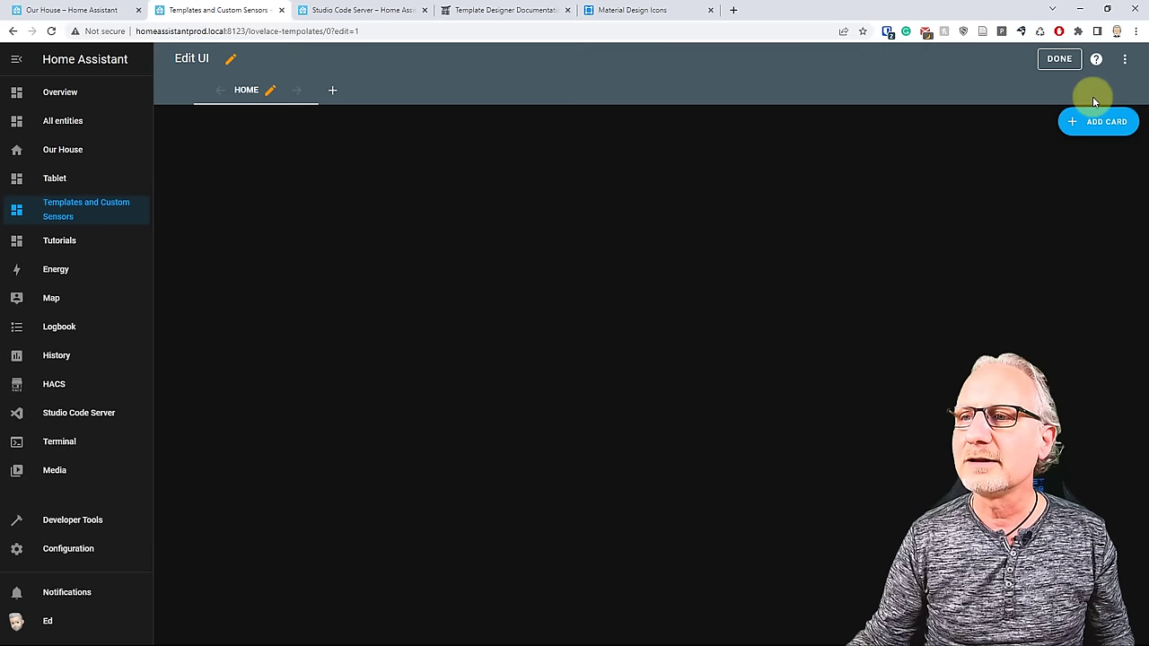
- Add a manual YAML entities card with a custom:template-entity-row whose icon, name and green/grey color templates depend on binary_sensor.smarthomejunkie_presence being 'on'
left_click(1093, 131)
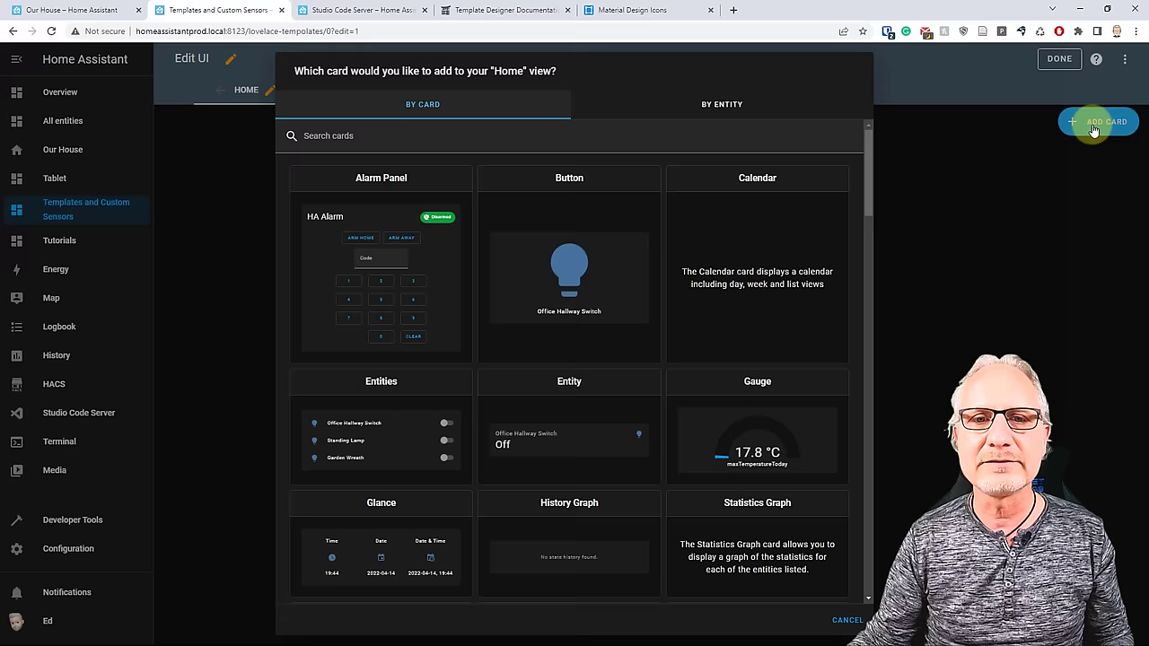
left_click(354, 139)
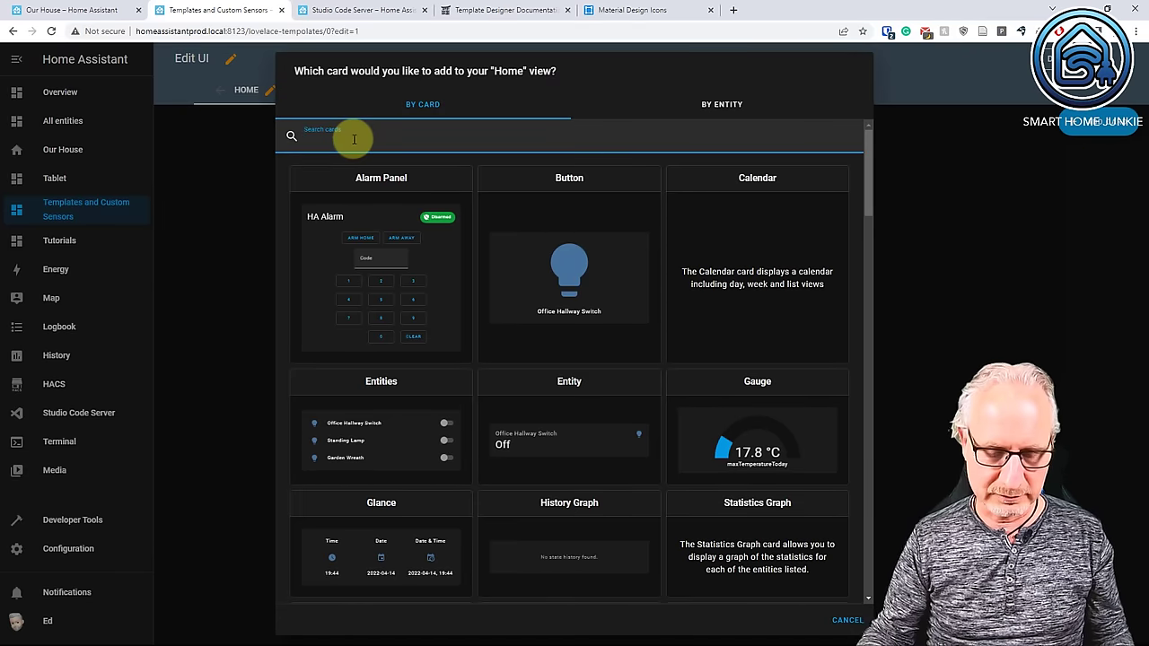
type("cust")
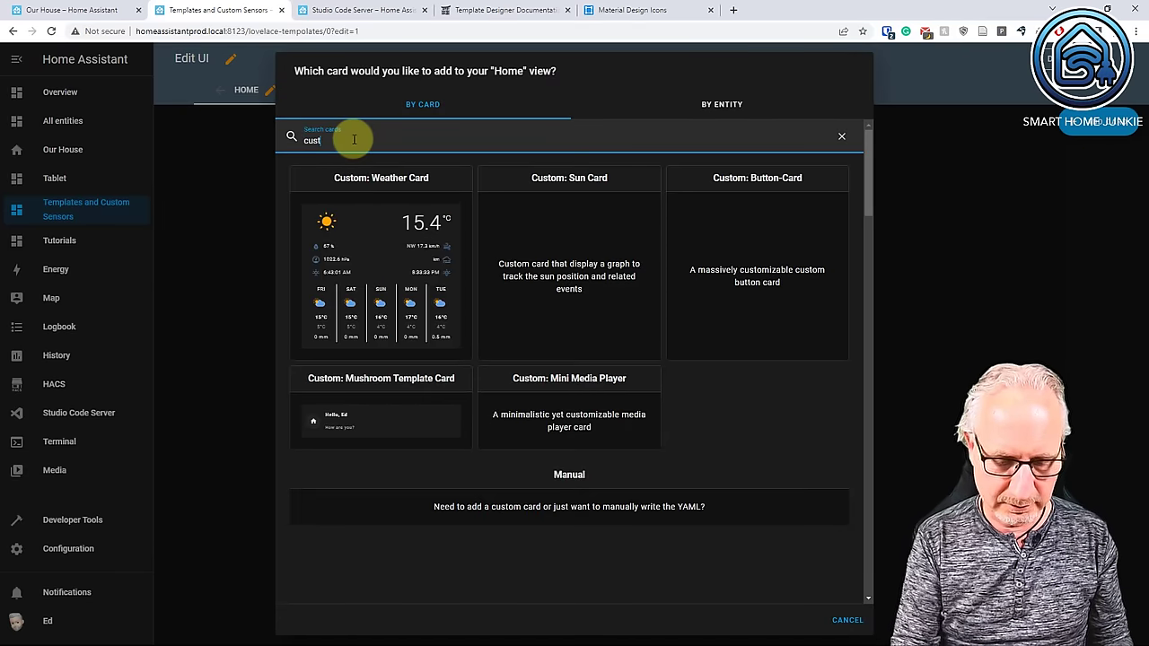
type("om")
left_click(566, 507)
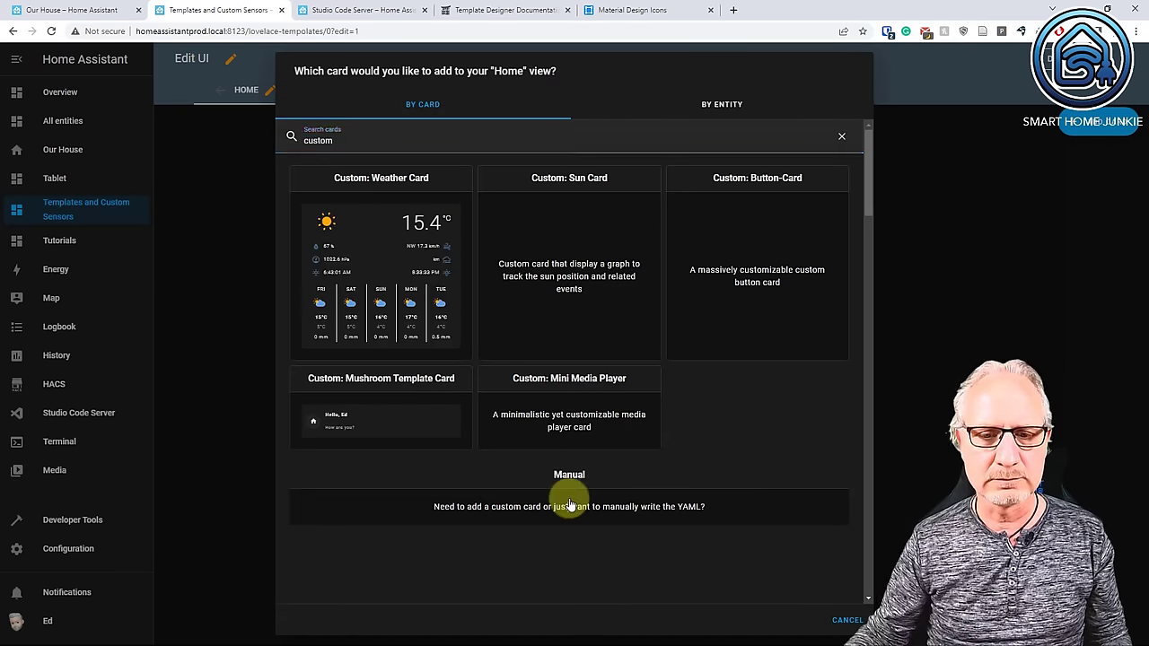
left_click_drag(328, 152, 271, 152)
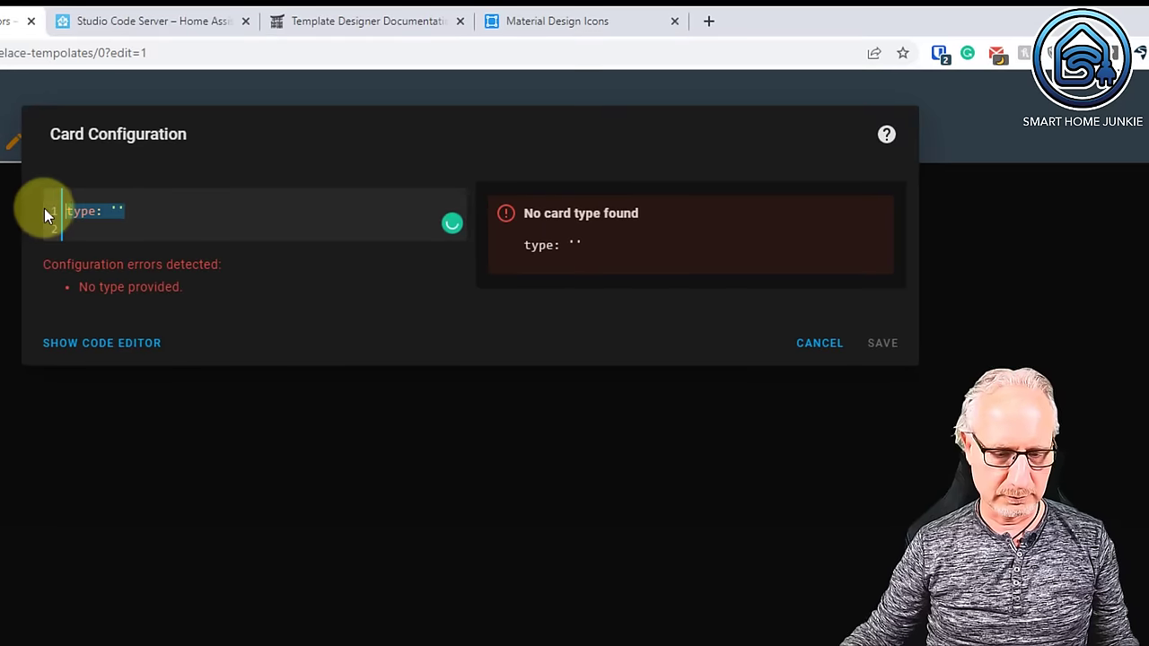
key("ctrl+v")
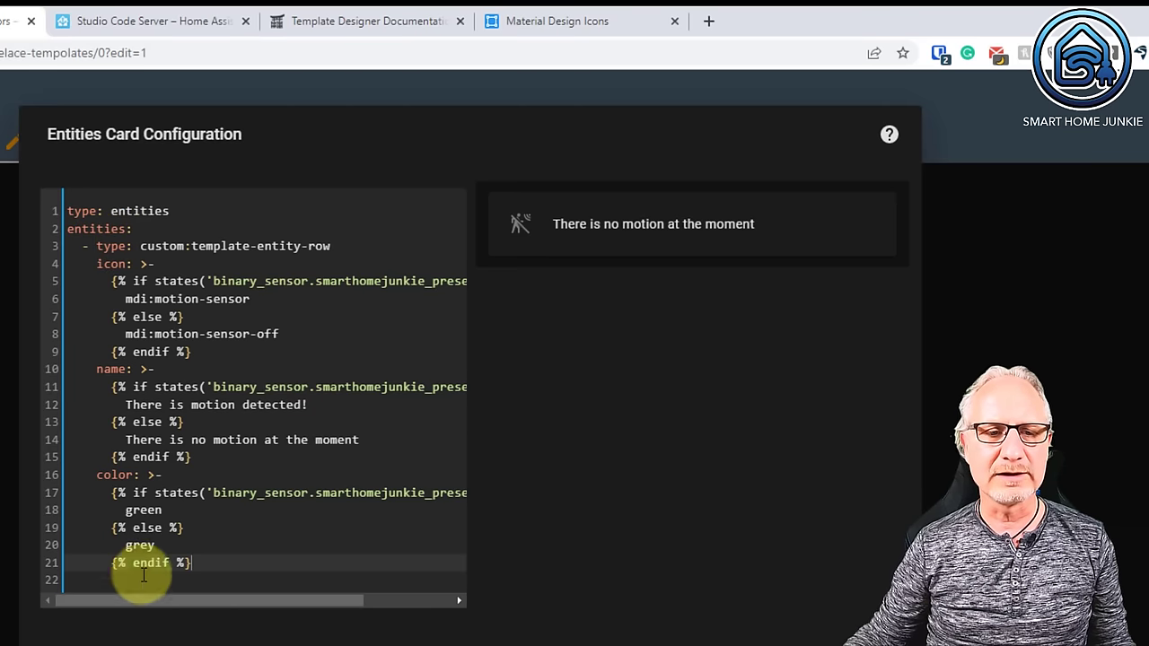
- Examine the custom:template-entity-row type and the full presence conditions in the icon, name and color templates of the card code
left_click_drag(137, 246, 337, 247)
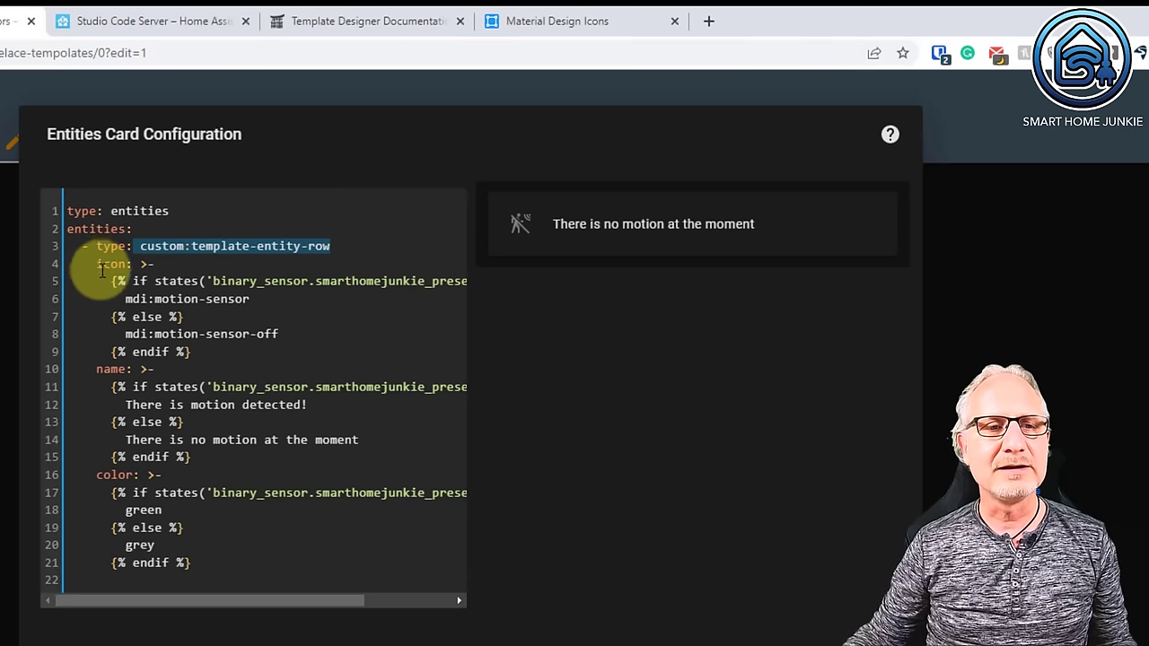
left_click_drag(95, 264, 130, 262)
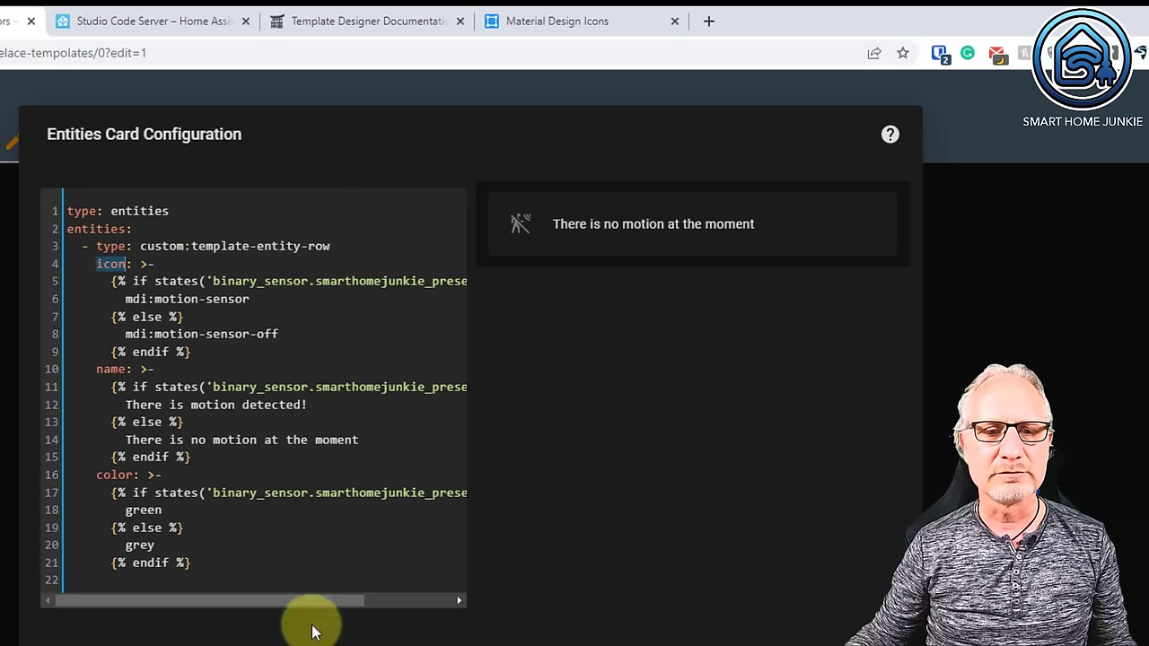
left_click_drag(319, 602, 354, 598)
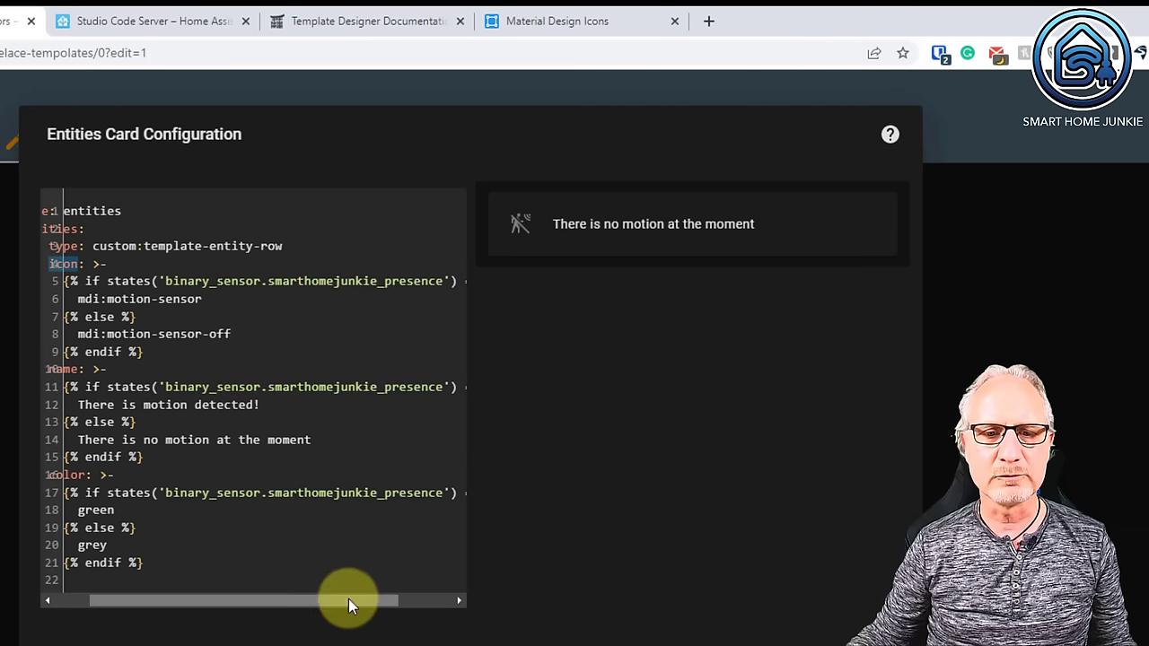
left_click_drag(348, 599, 413, 596)
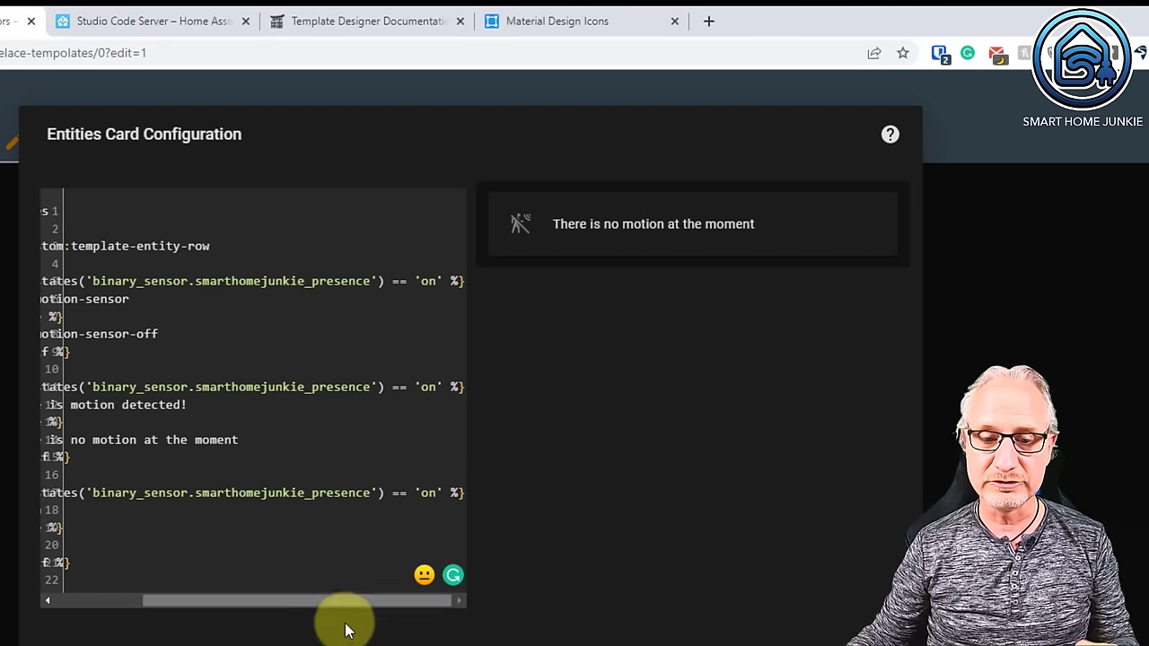
left_click_drag(333, 602, 215, 604)
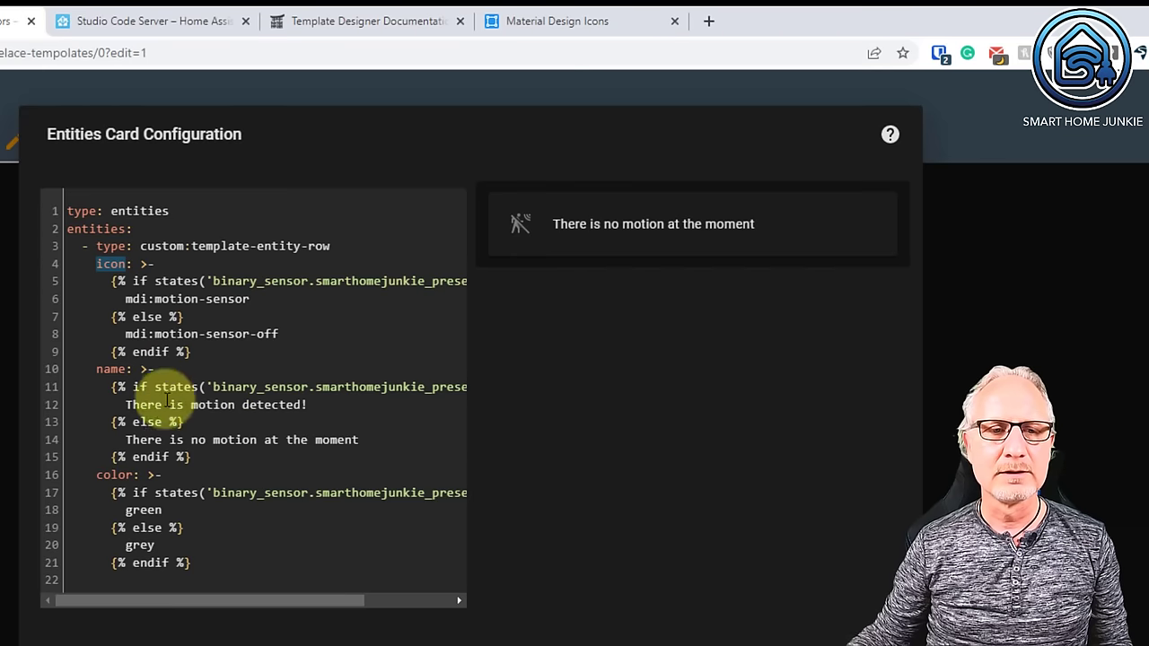
left_click_drag(230, 604, 301, 608)
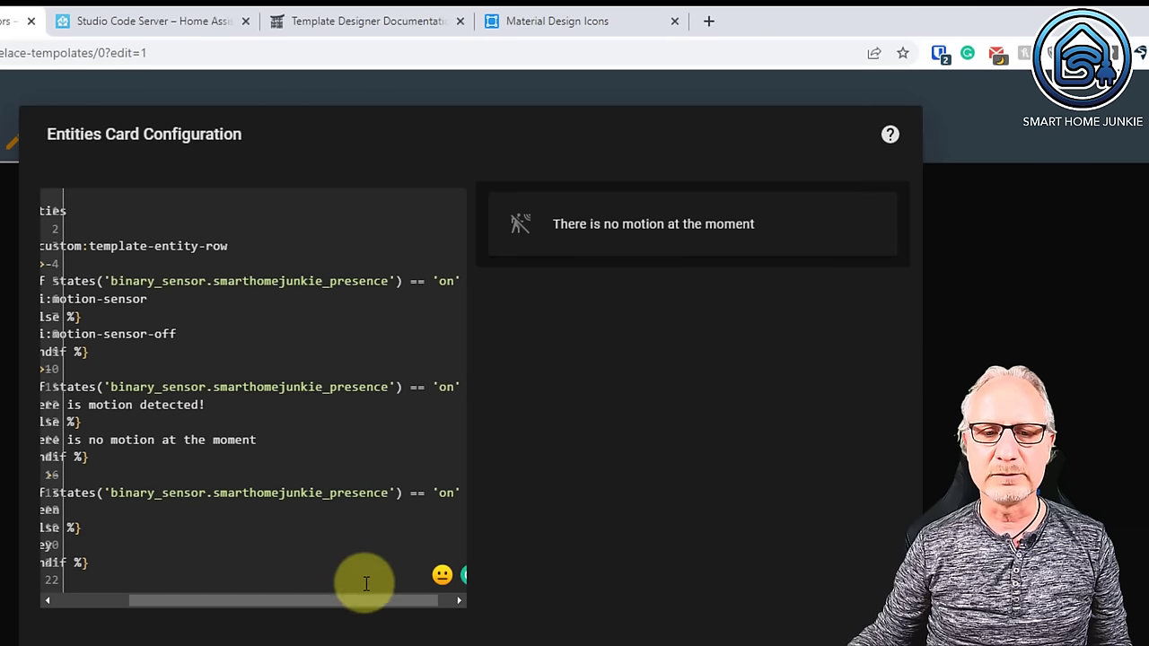
left_click_drag(371, 605, 248, 596)
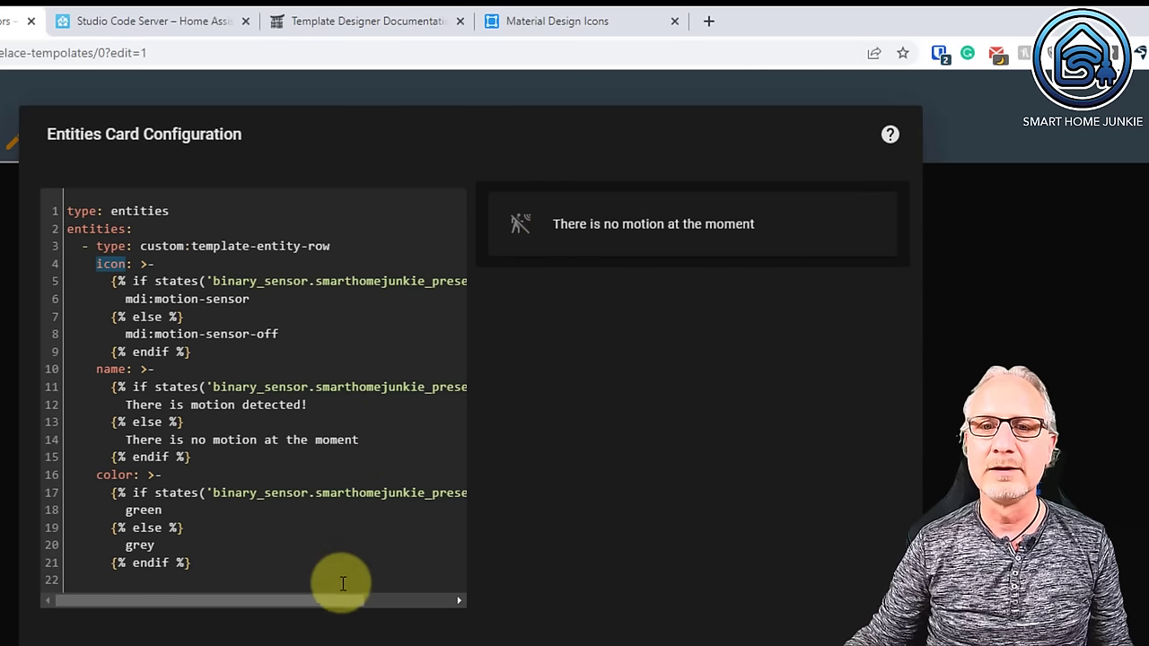
left_click_drag(317, 599, 381, 593)
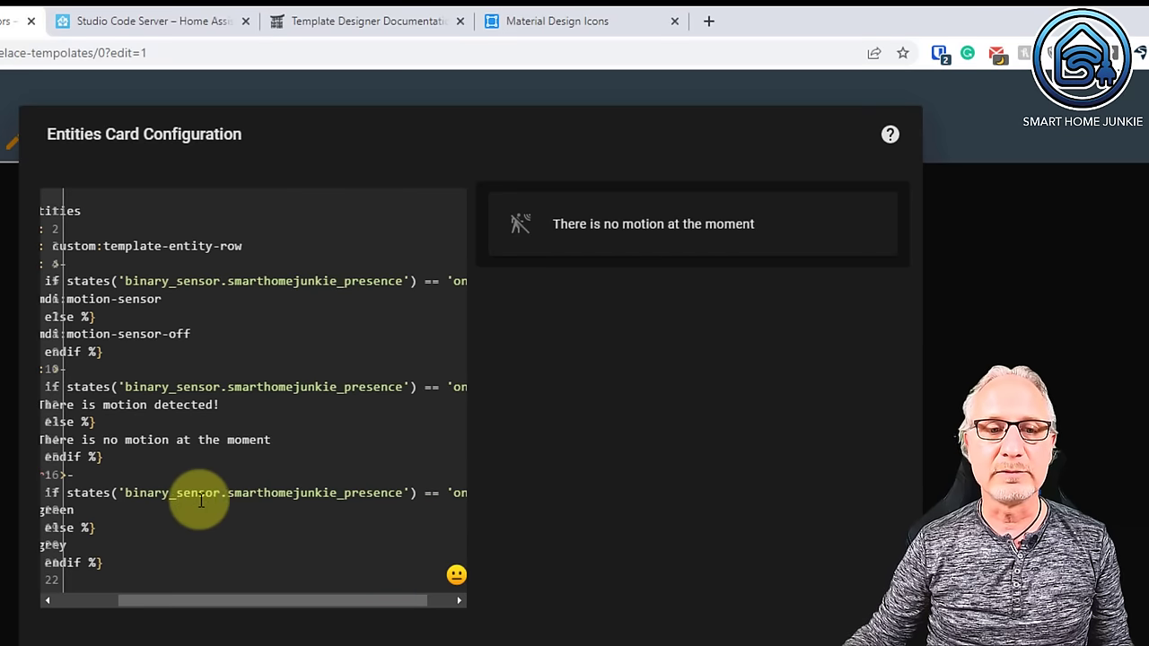
left_click_drag(365, 602, 247, 612)
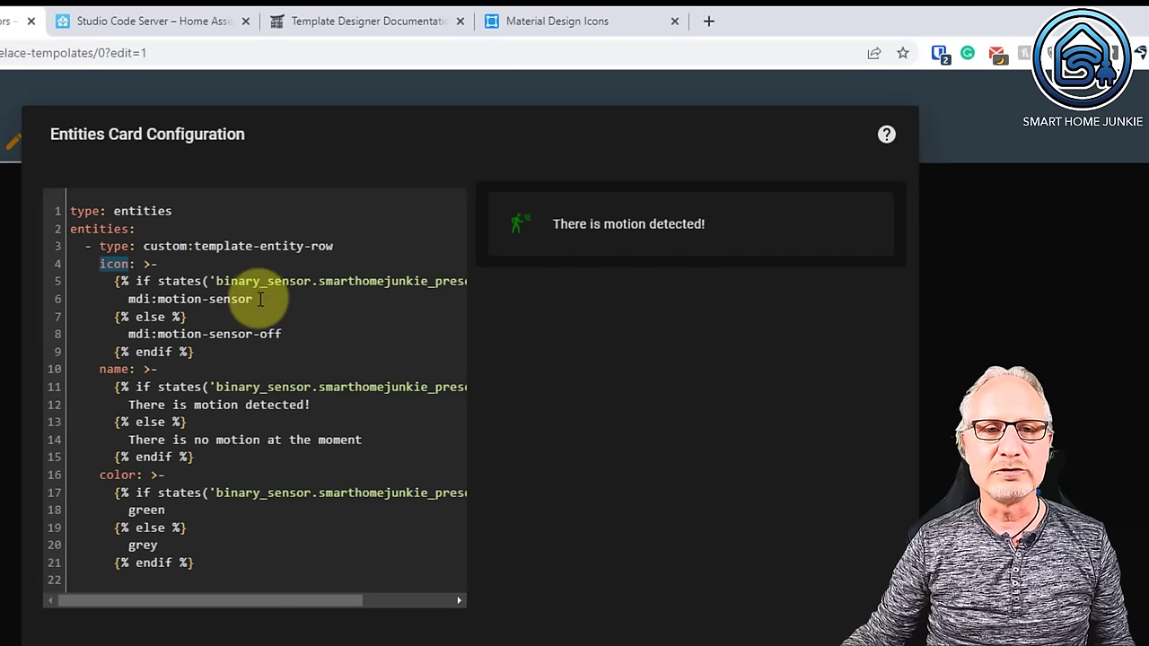
- Check the motion-detected values for icon, name and color in the code, and save the entities card
left_click_drag(253, 299, 129, 300)
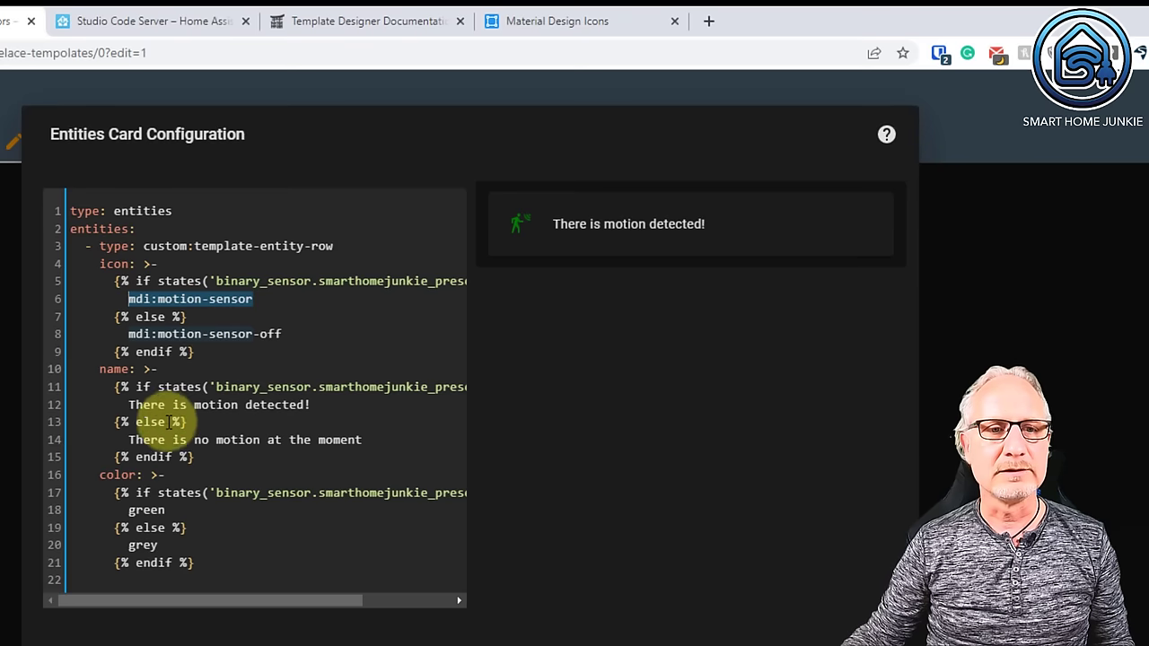
left_click_drag(128, 405, 317, 409)
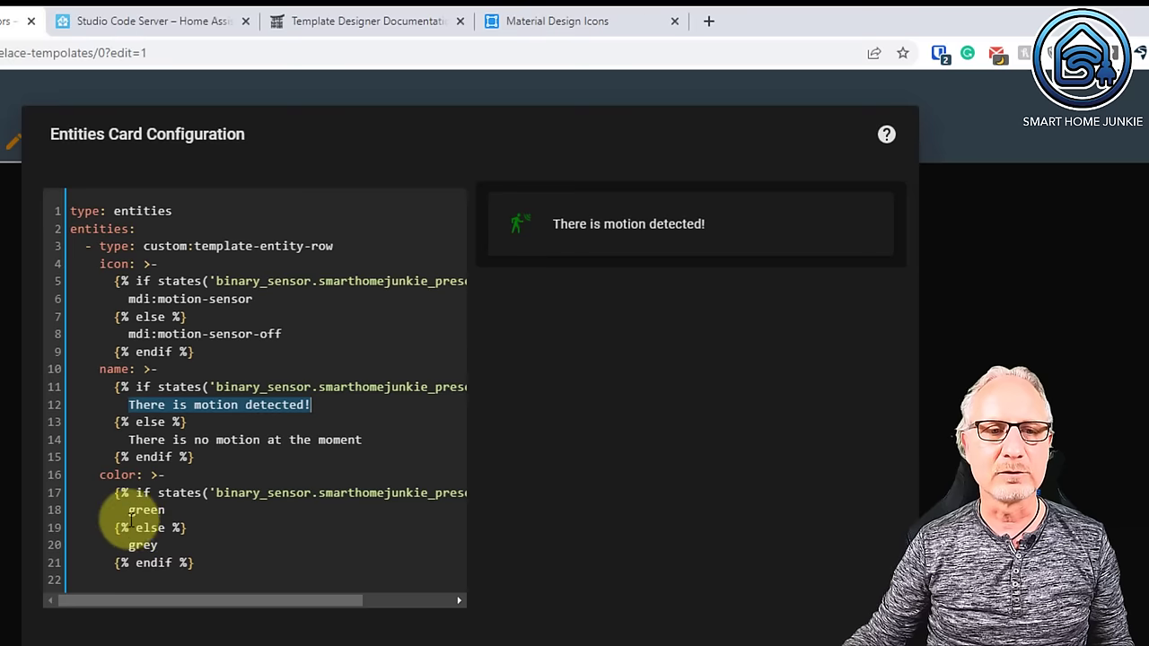
left_click_drag(129, 510, 168, 511)
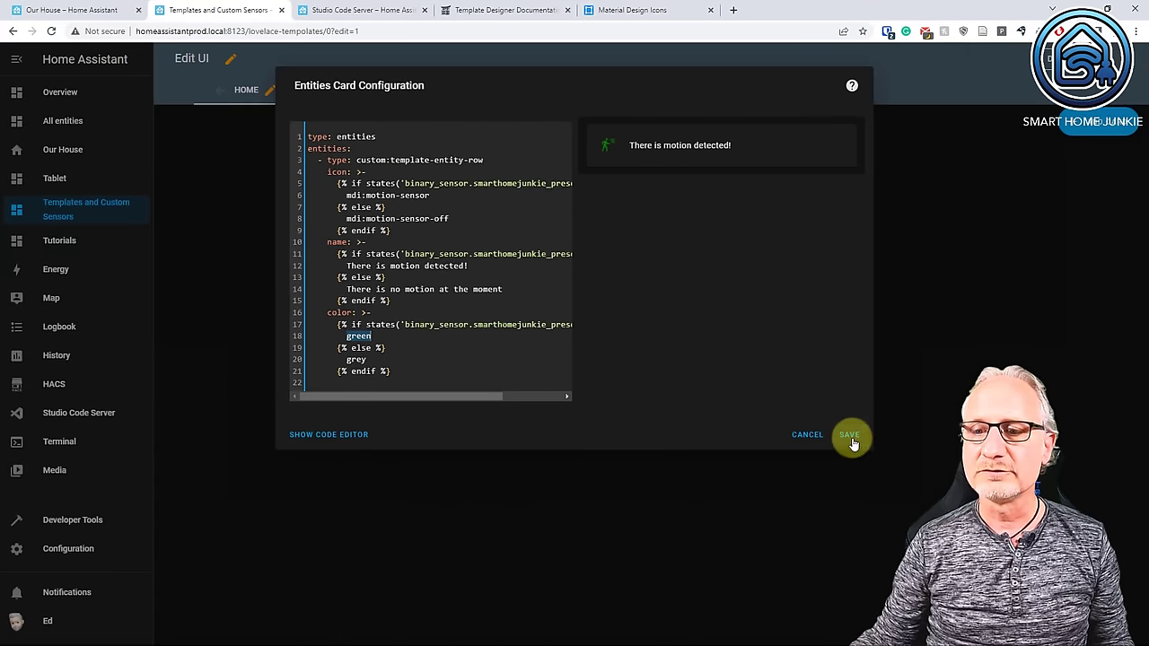
left_click(851, 436)
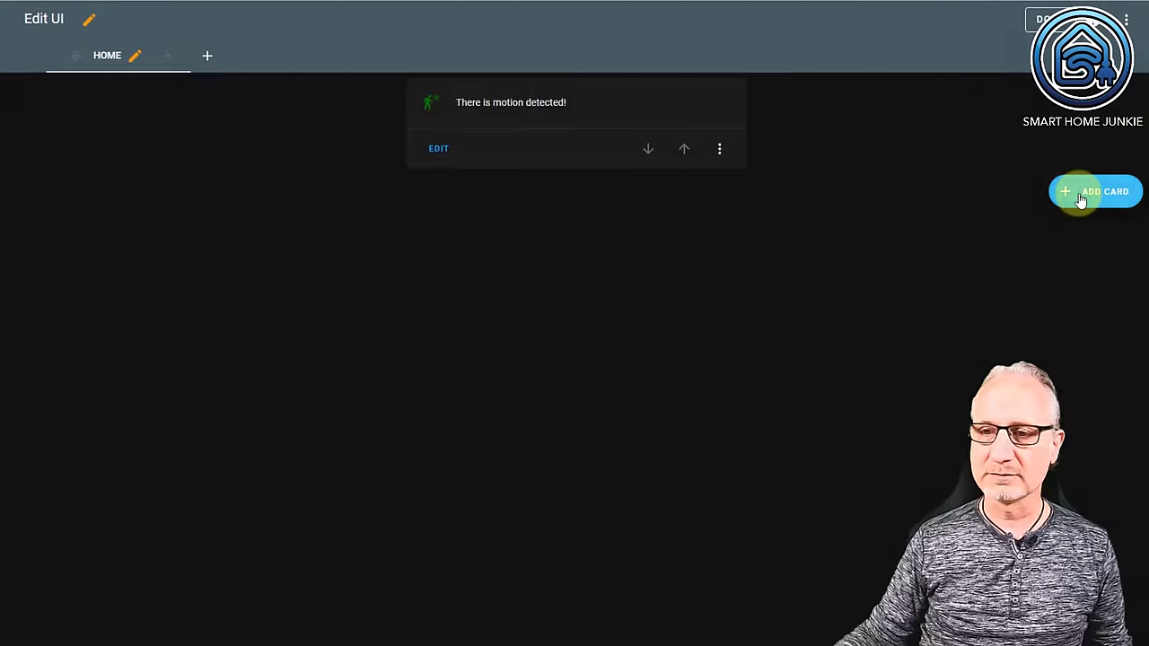
- Search the card picker for "mushroom template" and add a Mushroom Template Card to the Home view
left_click(1073, 205)
left_click(300, 108)
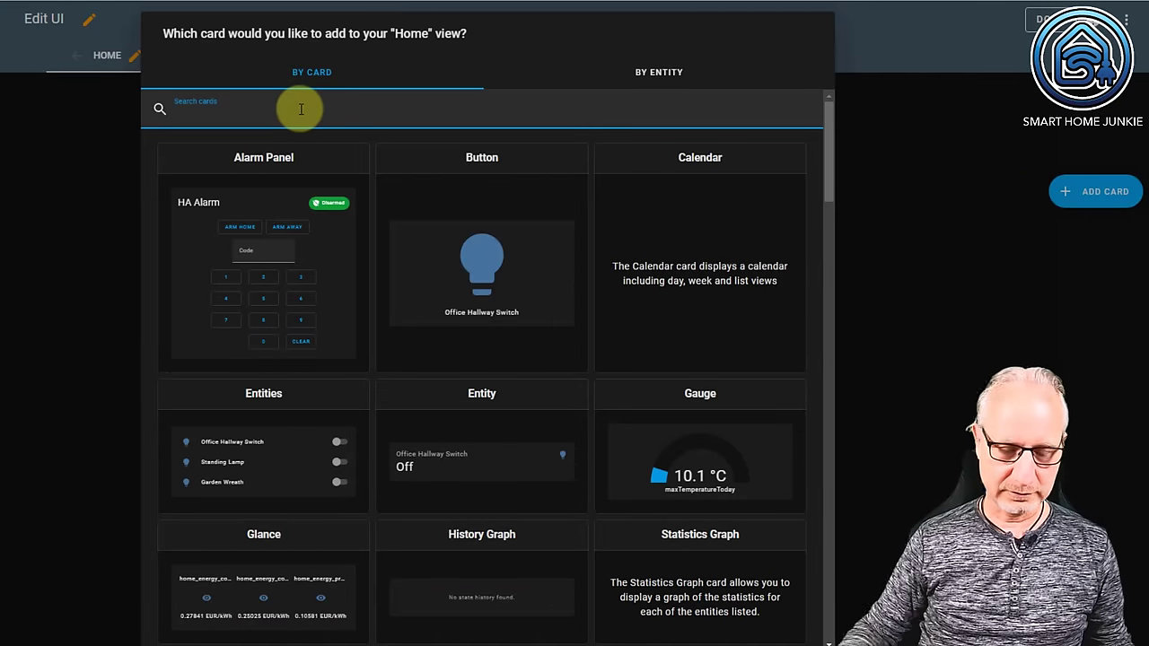
type("mushroom")
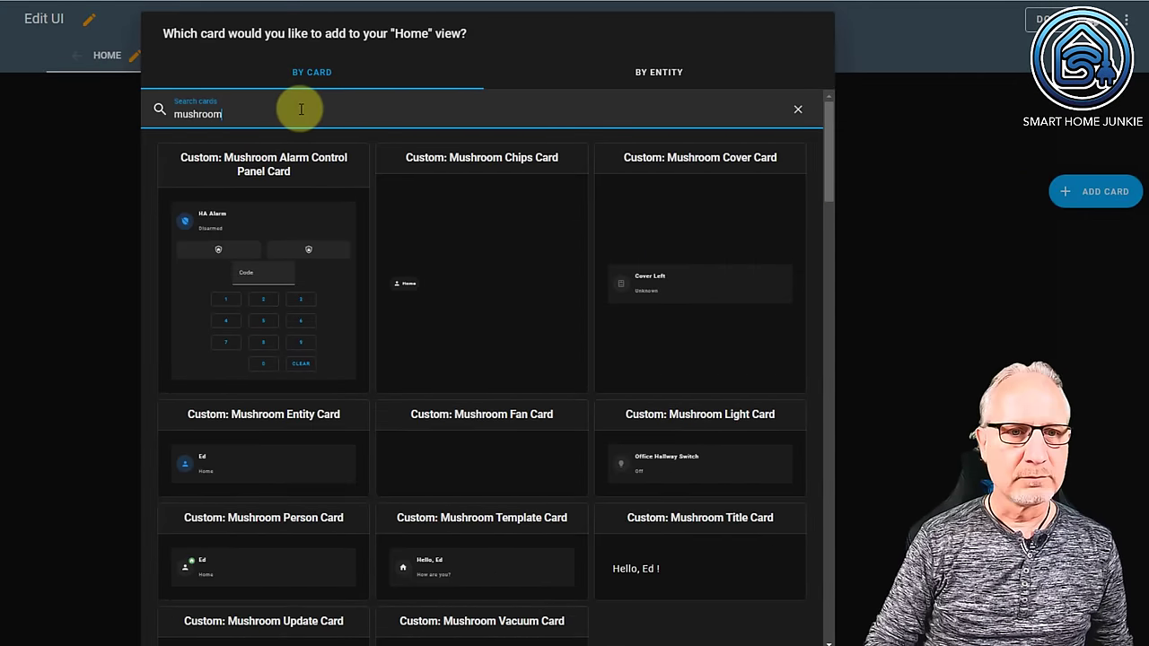
type(" template")
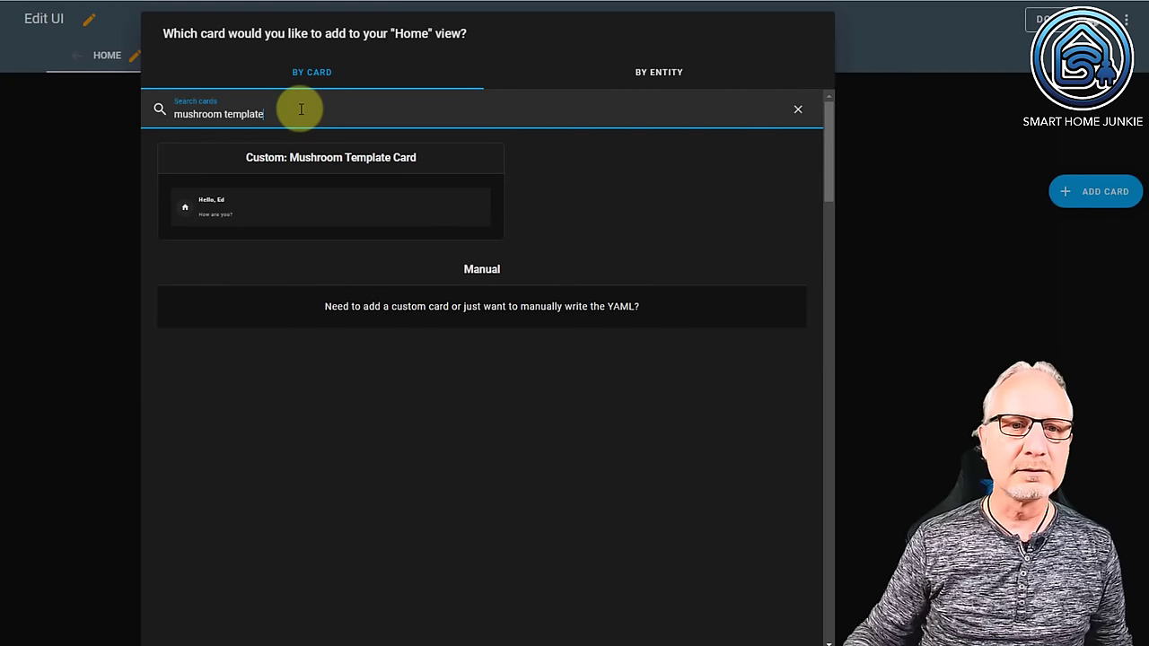
left_click(308, 213)
- Clear the default icon, primary information and secondary information of the Mushroom Template Card
left_click_drag(235, 176, 126, 176)
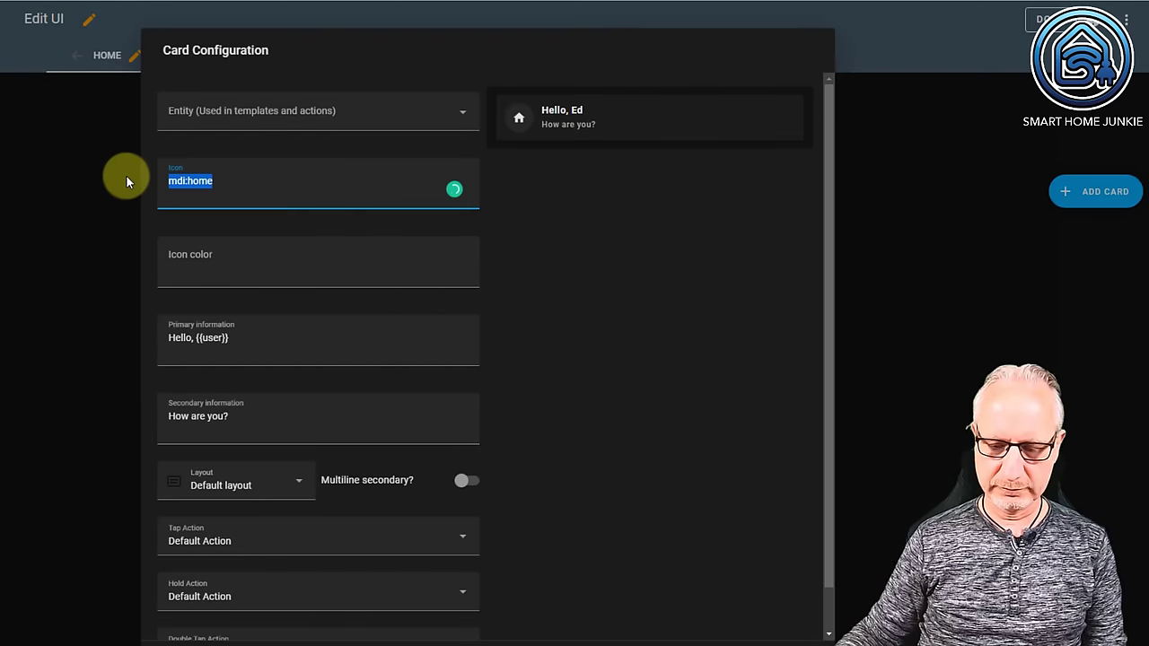
key("BackSpace")
left_click_drag(260, 338, 141, 337)
key("BackSpace")
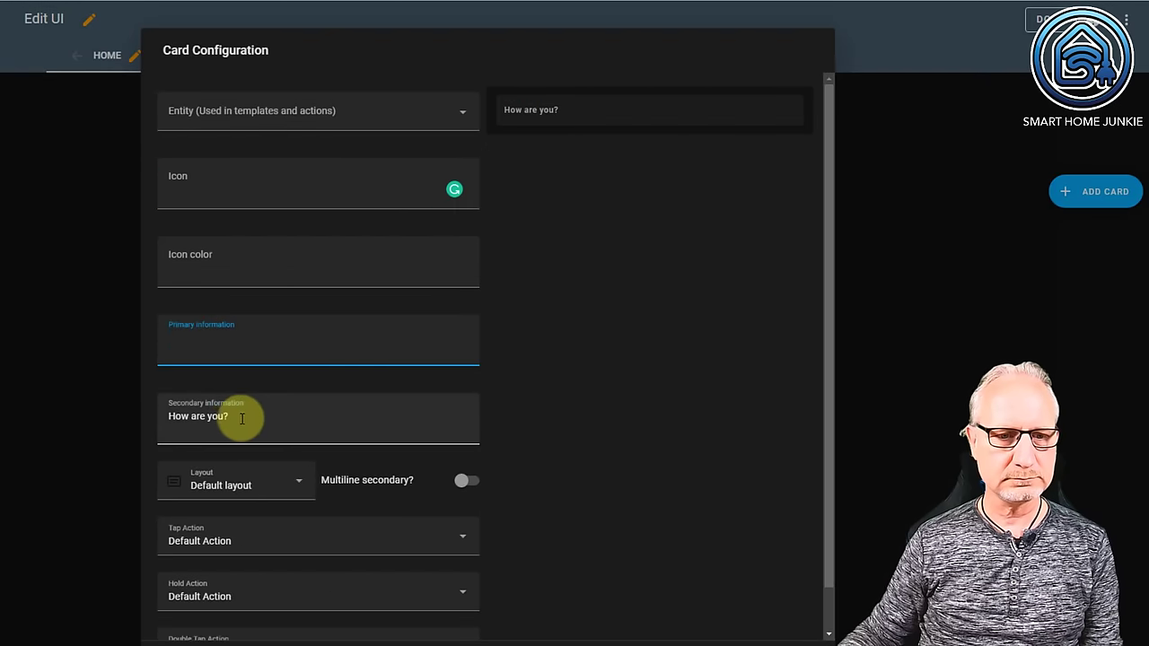
left_click_drag(245, 416, 138, 403)
key("BackSpace")
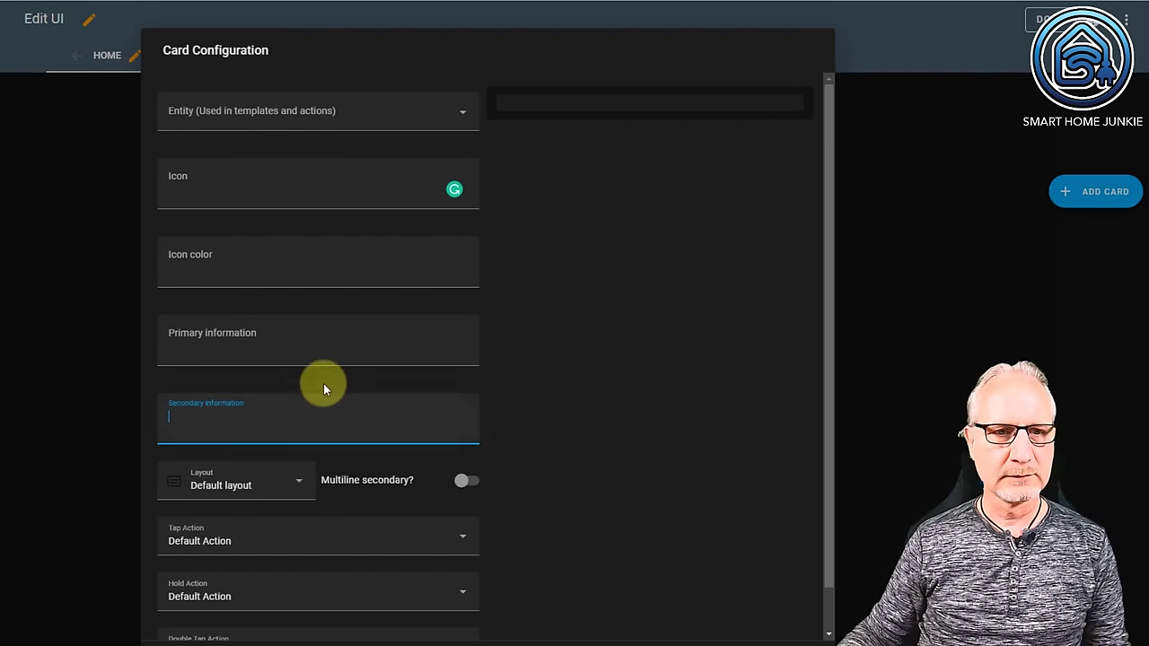
- Set the card's entity to Number Lights On and template its icon as mdi:lightbulb-group-off when the sensor is 0, otherwise mdi:lightbulb-group
left_click(254, 112)
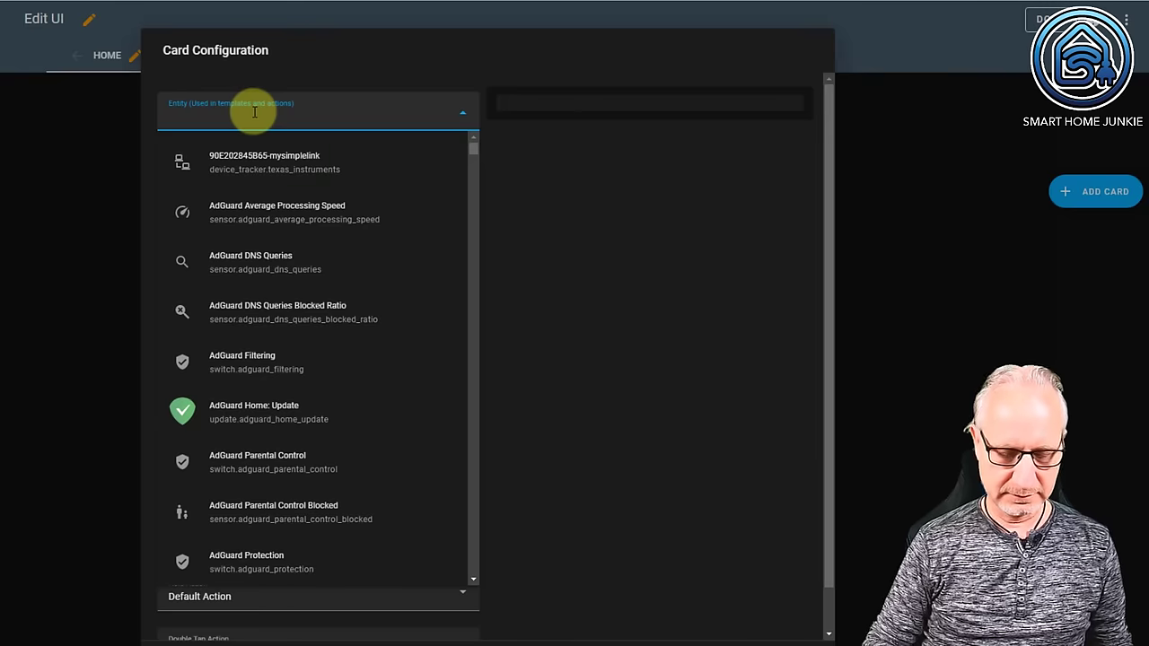
type("number lights")
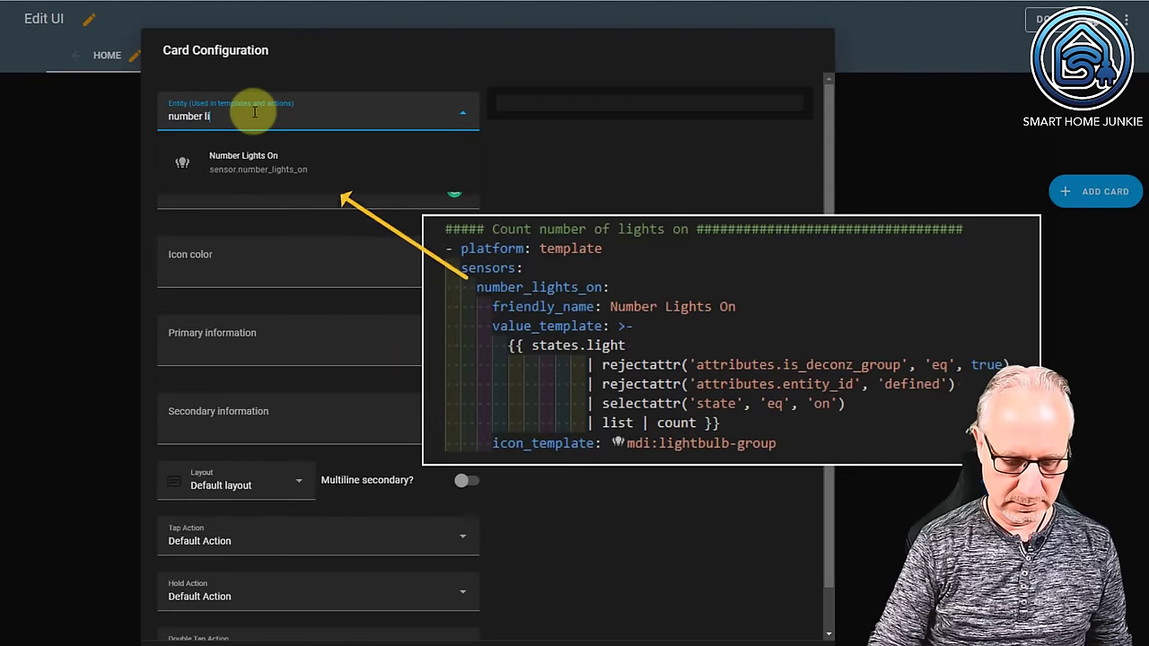
left_click(255, 162)
left_click(204, 193)
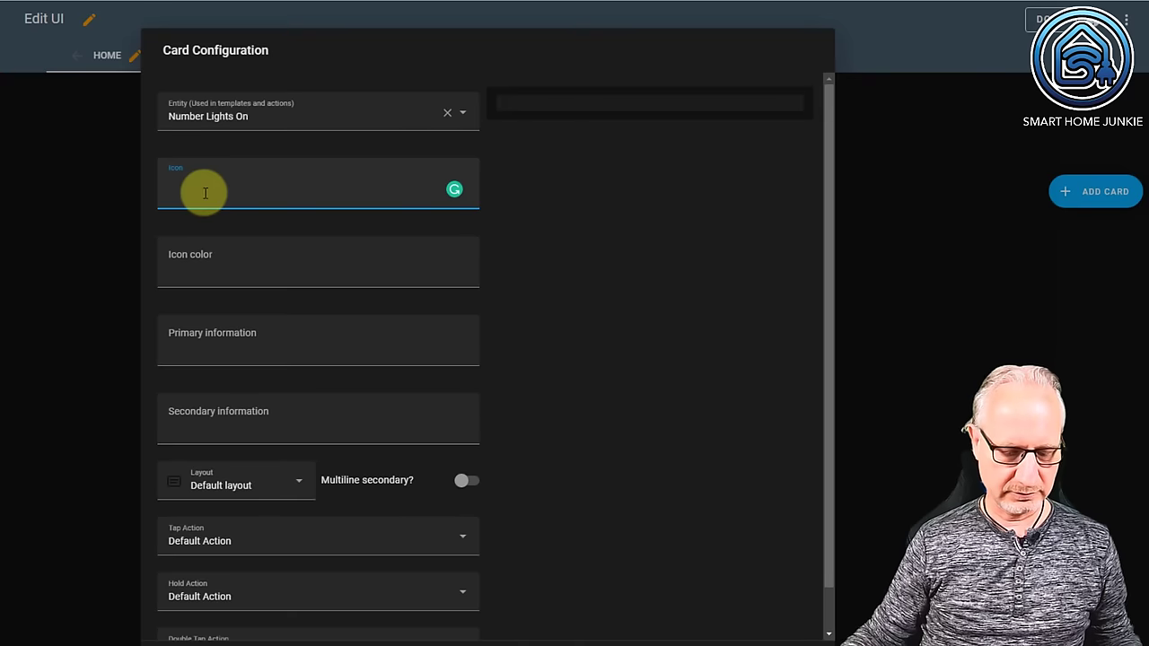
type("{% if states('sensor.number_lights_on') | int == 0 %}   mdi:lightbulb-group-off {% else %}   mdi:lightbulb-group {% endif %}")
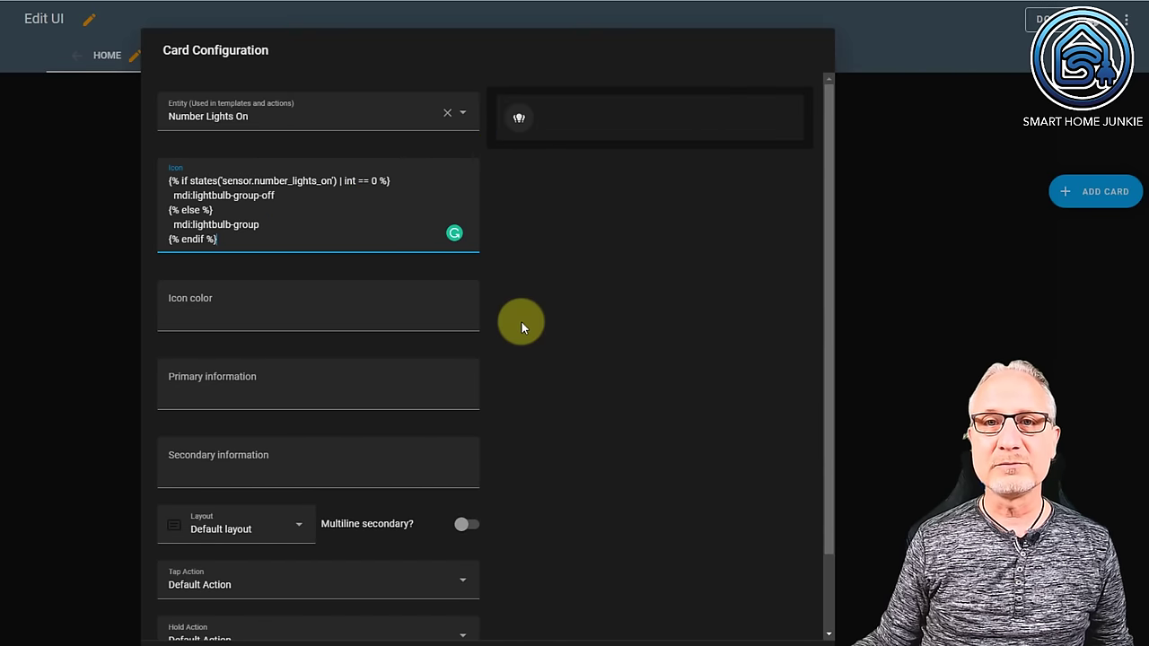
- Template the icon color as grey when sensor.number_lights_on is 0, otherwise amber, and the primary information as "All lights are off" or the count plus "lights on"
left_click(239, 309)
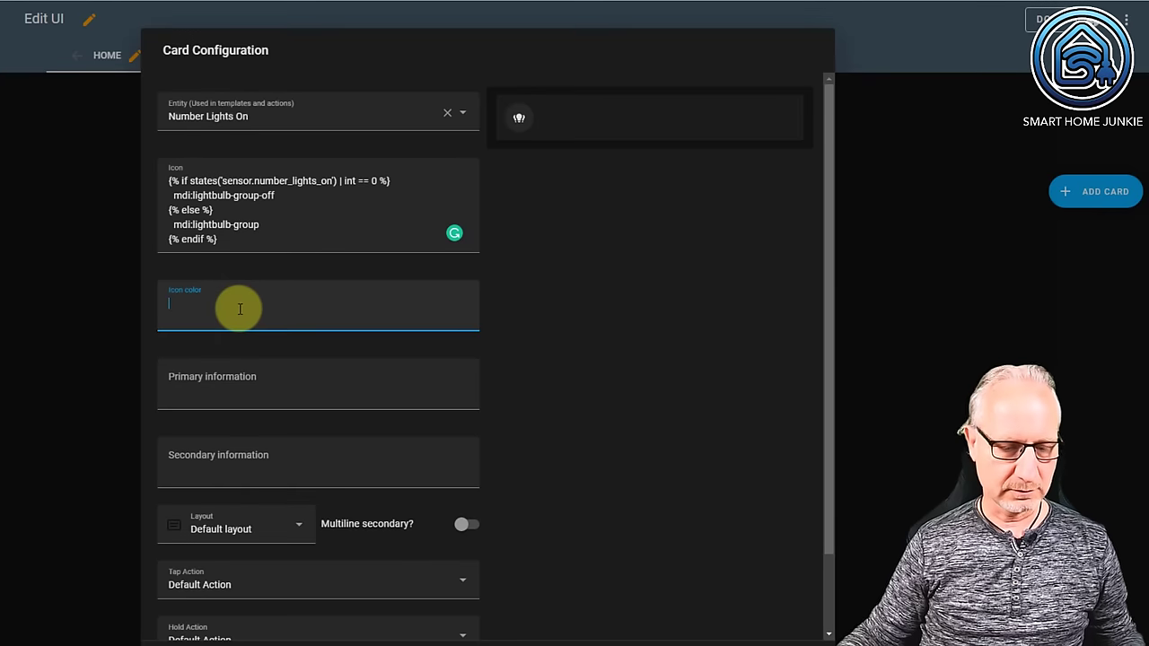
type("{% if states('sensor.number_lights_on') | int  == 0 %}   grey {% else %}   amber {% endif %}")
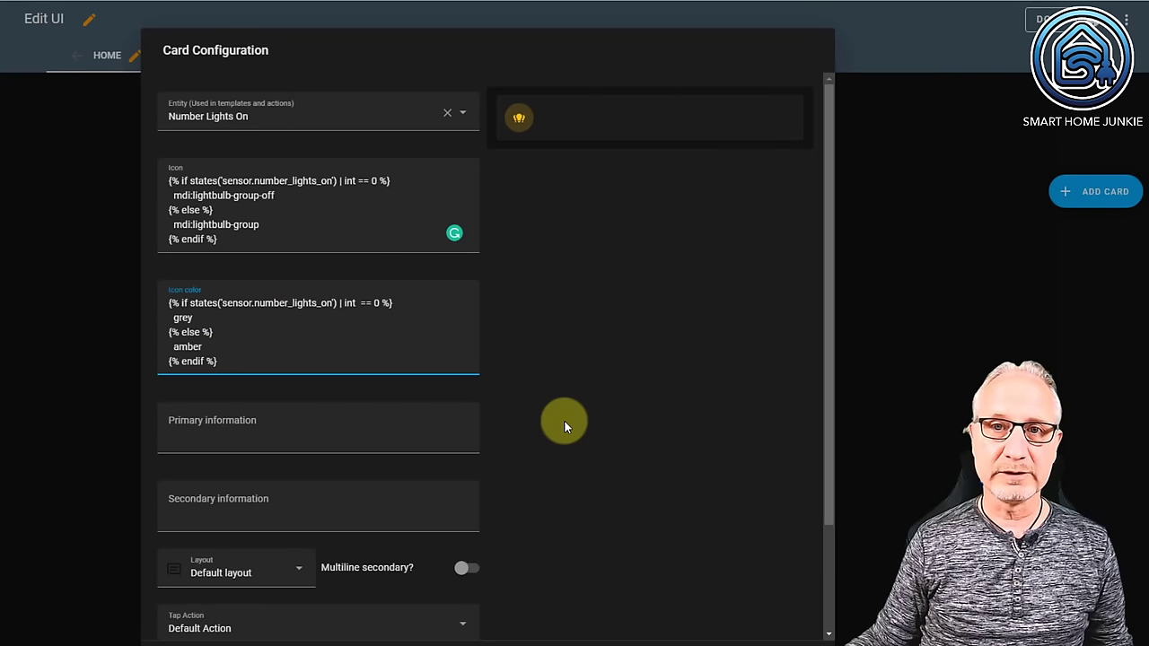
left_click(233, 437)
type("{% if states('sensor.number_lights_on') | int == 0 %}   All lights are off {% else %}   {{ states('sensor.number_lights_on') }} lights on {% endif %}")
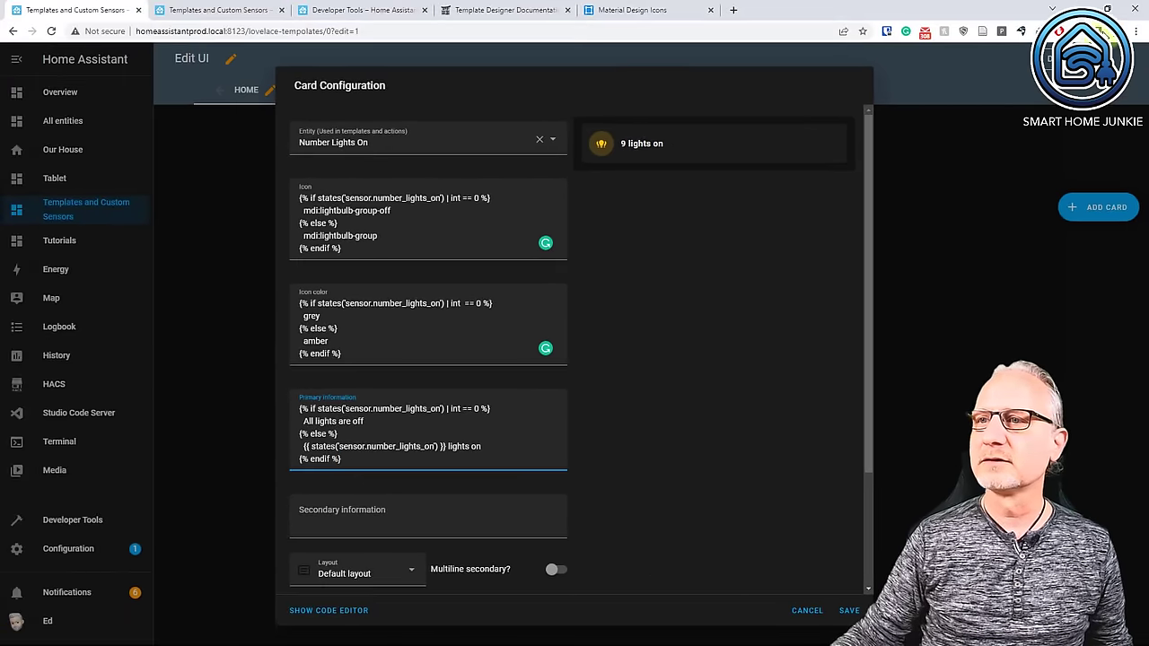
- Restore the browser window to a smaller size so it sits beside the Overview dashboard window
left_click(1107, 9)
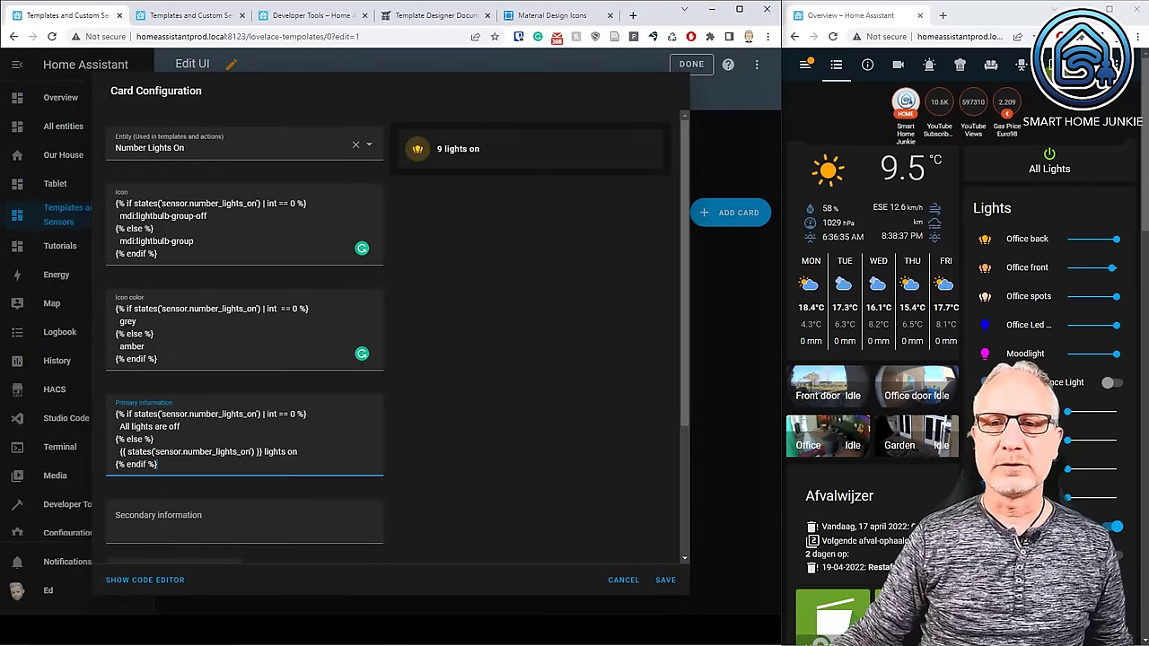
- Test the light-count card by switching all lights off and turning Office back, Office front, Office spots, Office Led and Moodlight back on
left_click(1060, 171)
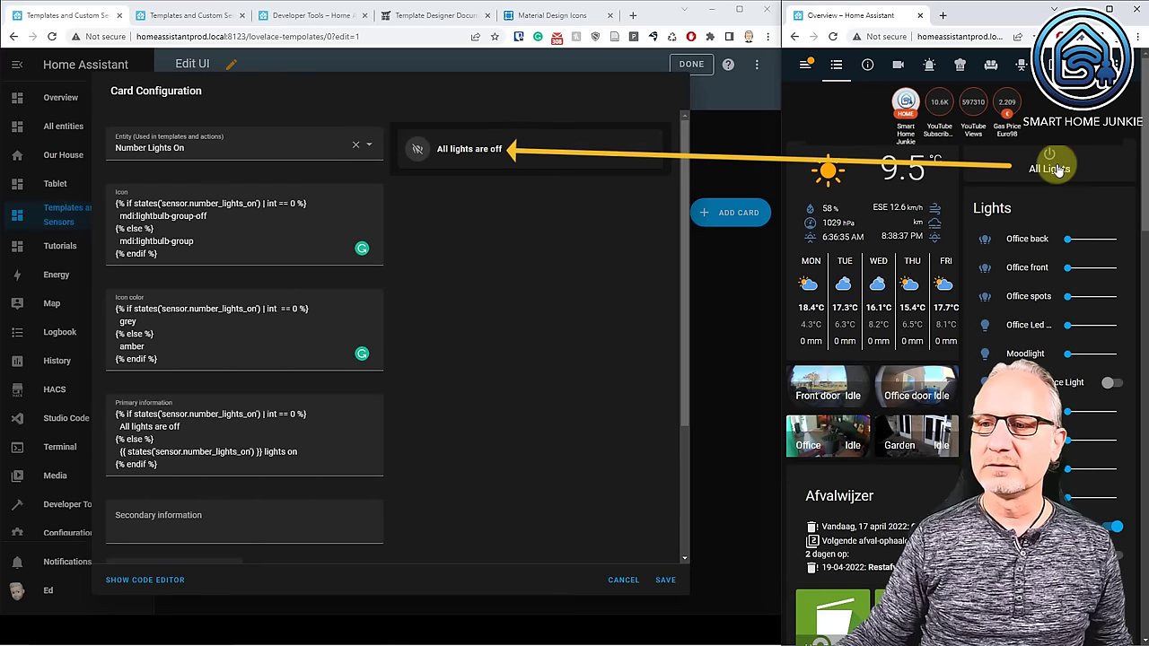
left_click(986, 241)
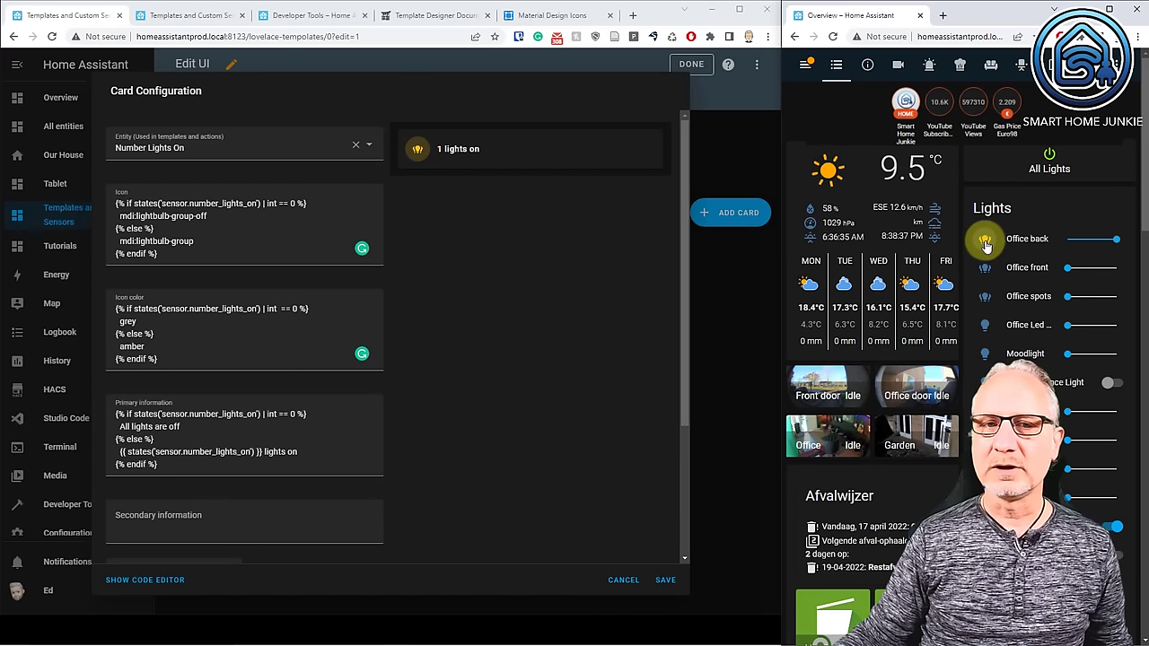
left_click(984, 268)
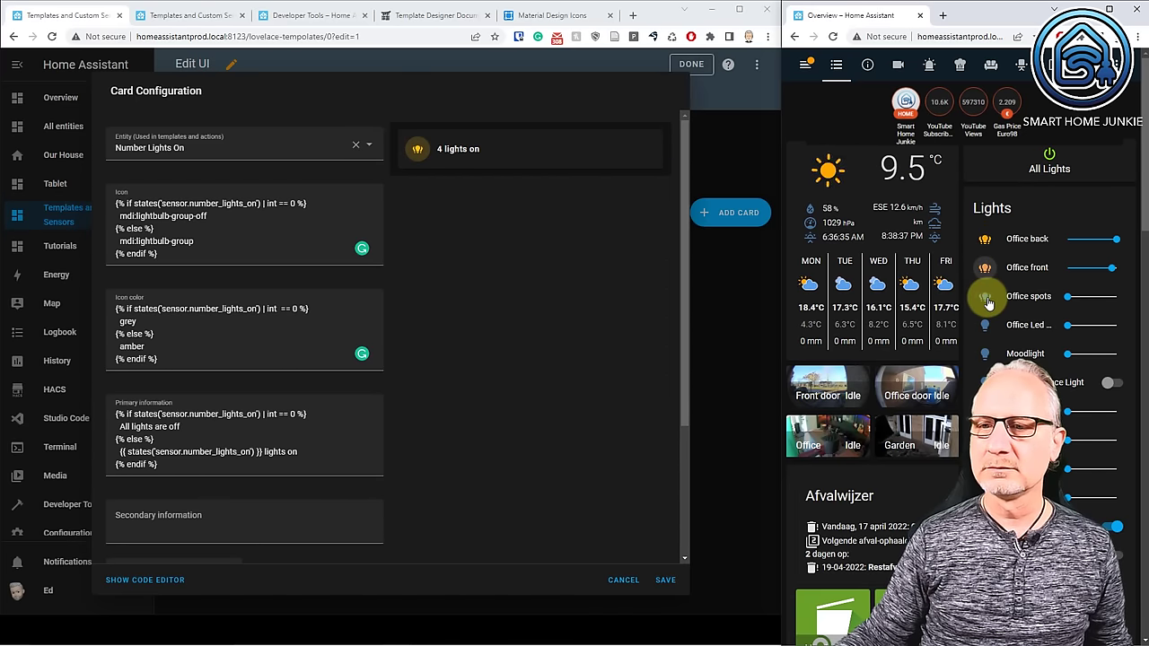
left_click(985, 297)
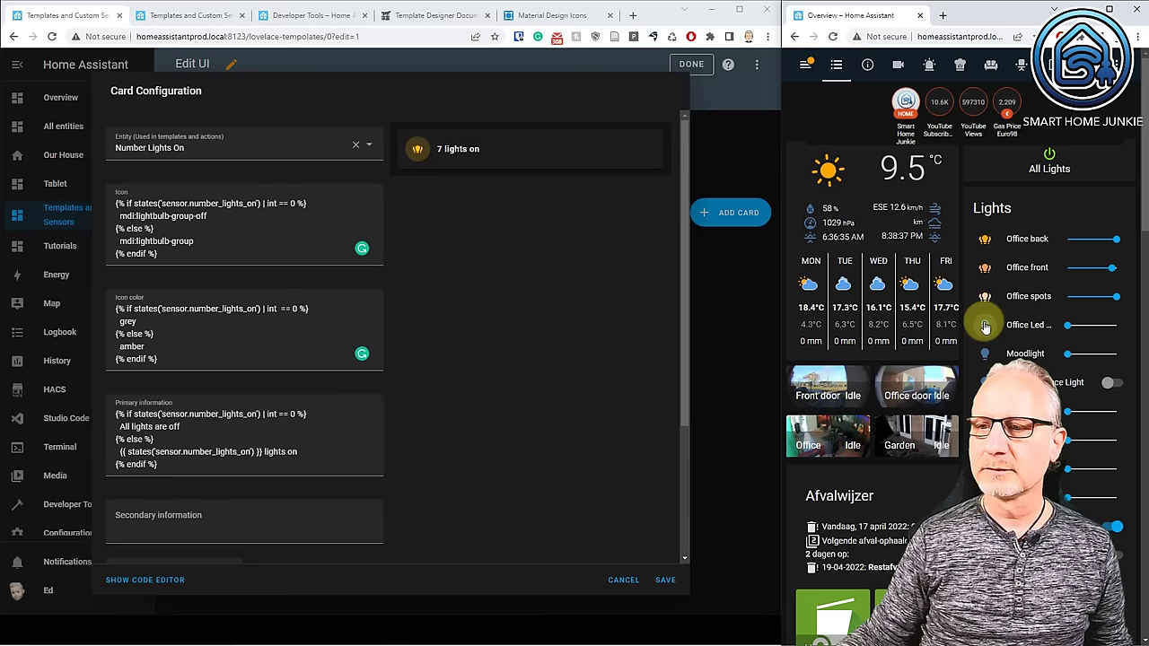
left_click(985, 325)
left_click(985, 354)
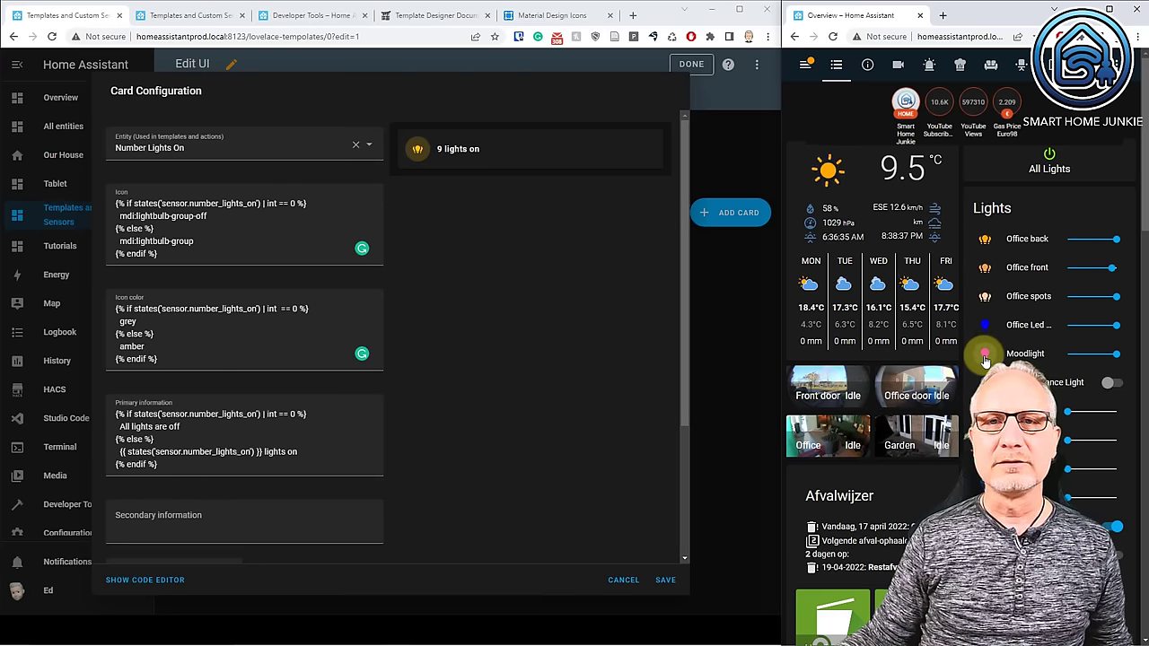
- Maximize the browser window with the card configuration and save the light-count Mushroom Template Card
left_click(742, 11)
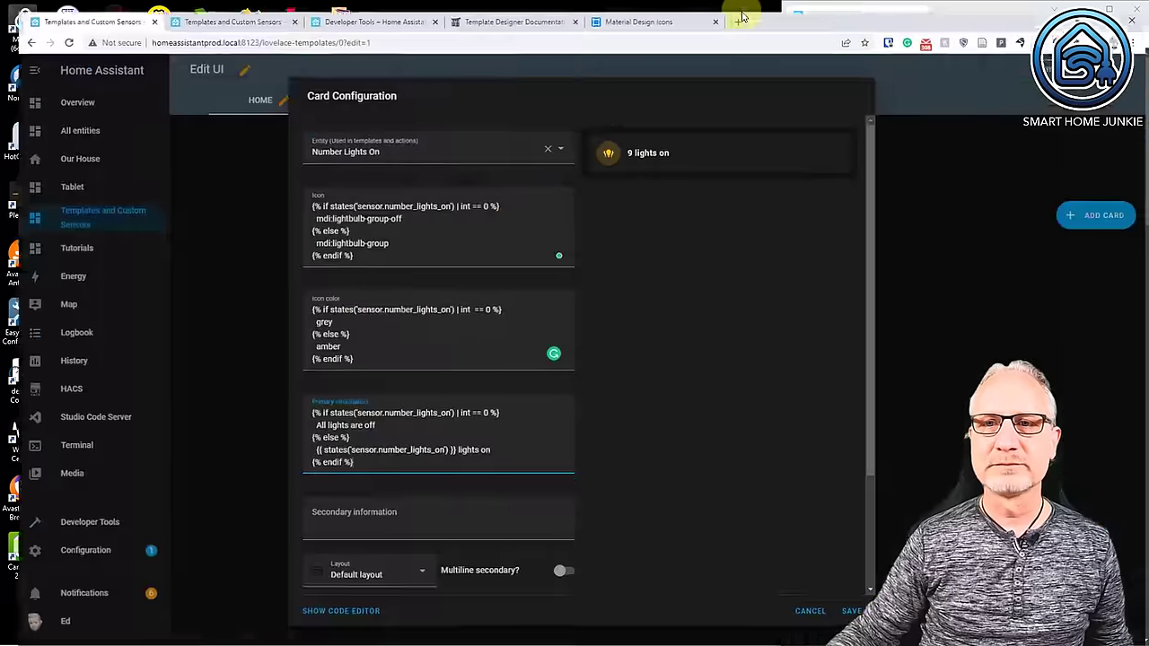
left_click(849, 611)
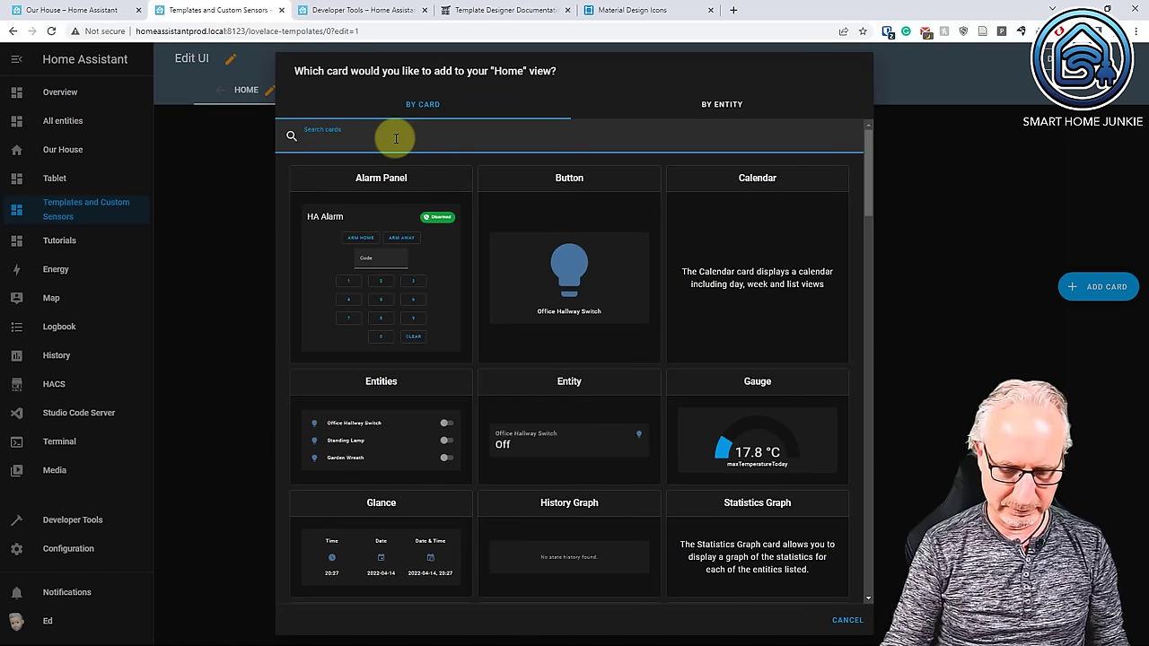
- Search the card picker for "mushroom enti" and add a Mushroom Entity Card to the Home view
type("mushroom e")
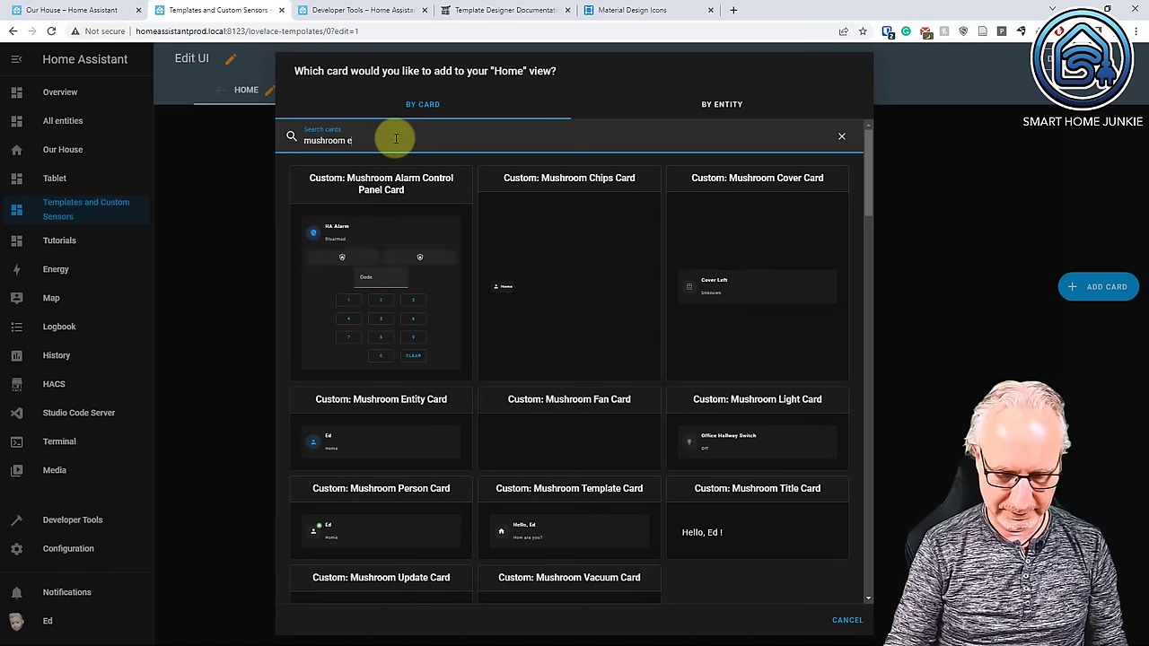
type("nti")
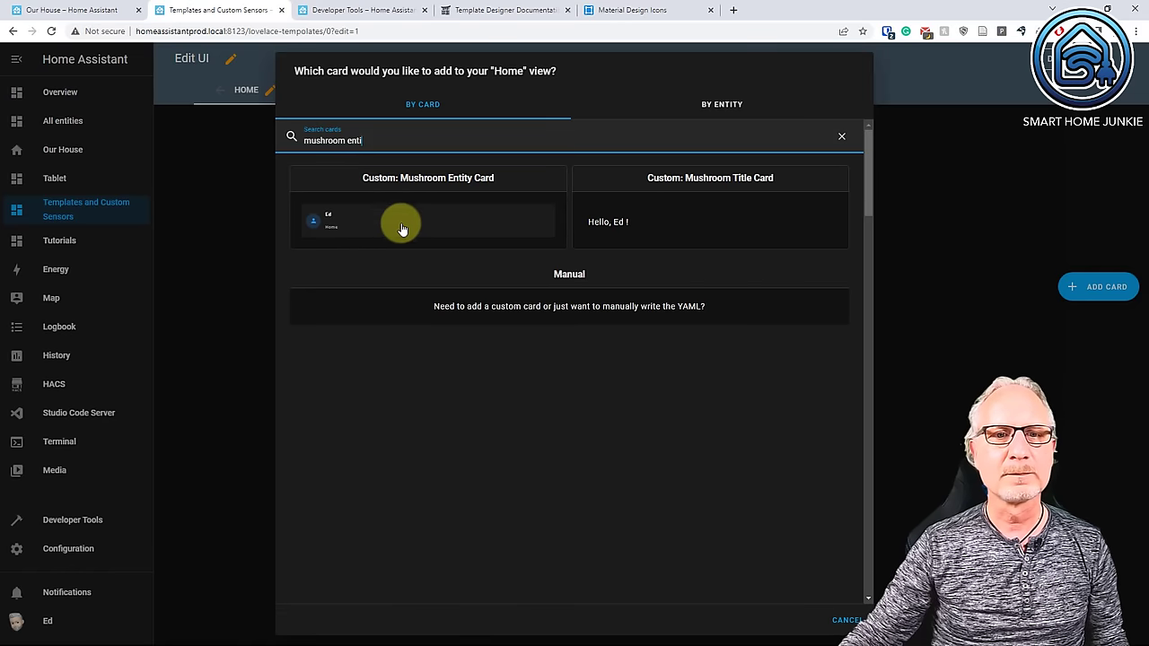
left_click(451, 224)
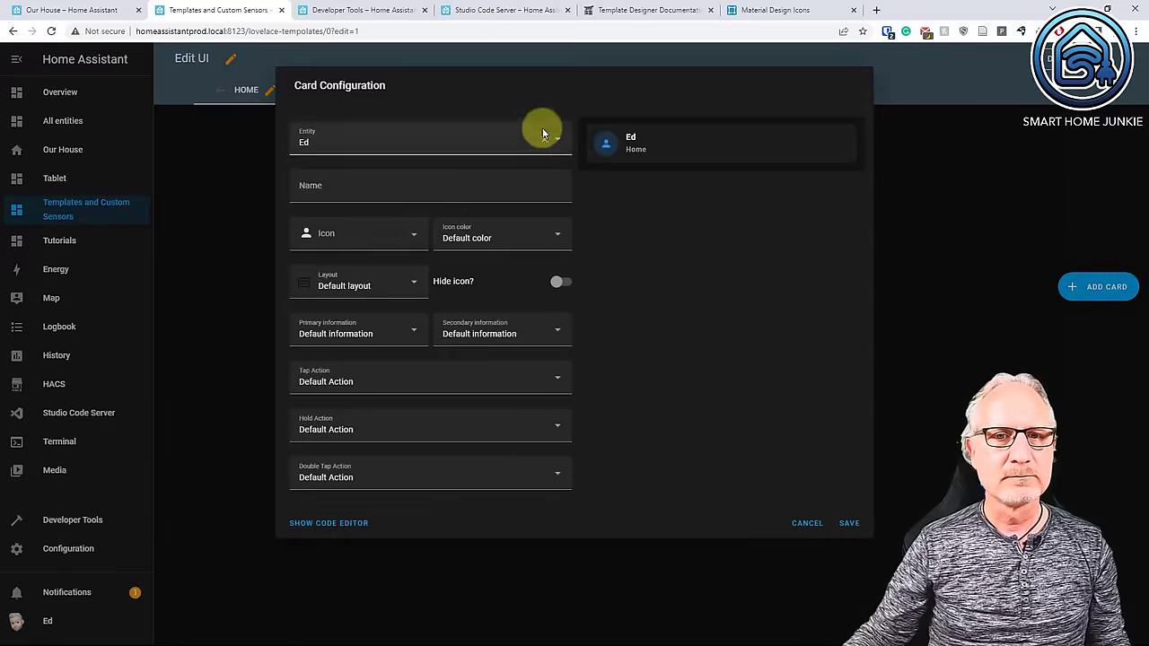
- Set the Mushroom Entity Card's entity to Battery Status Kitchen
left_click(555, 140)
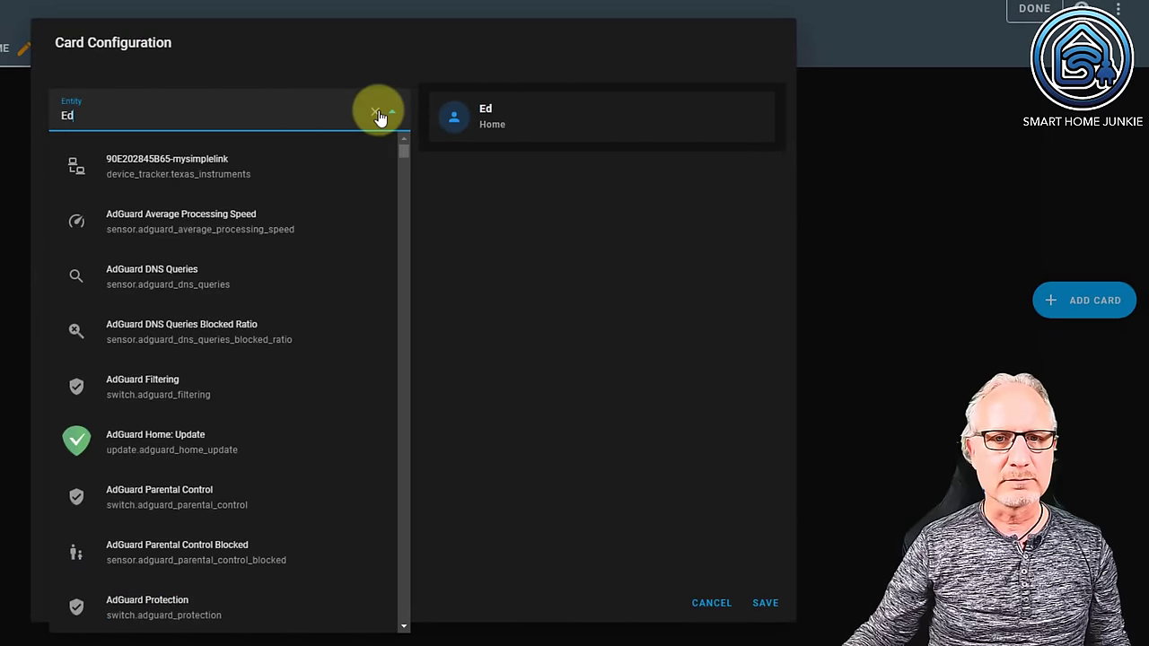
left_click_drag(114, 115, 50, 117)
key("Escape")
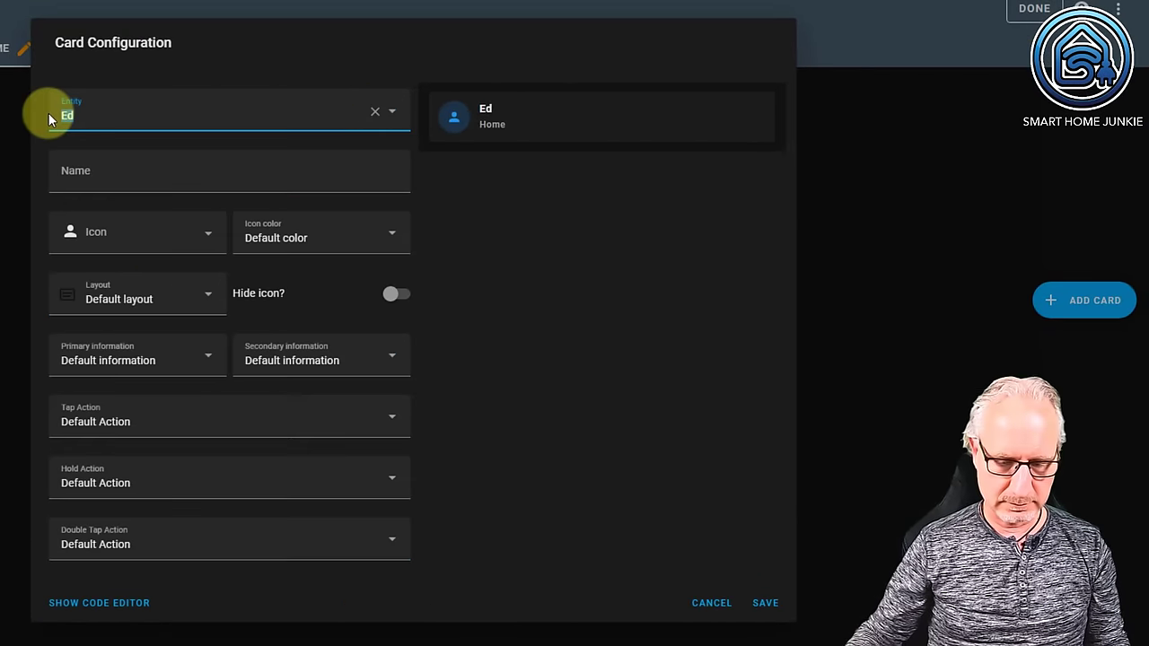
type("battery ")
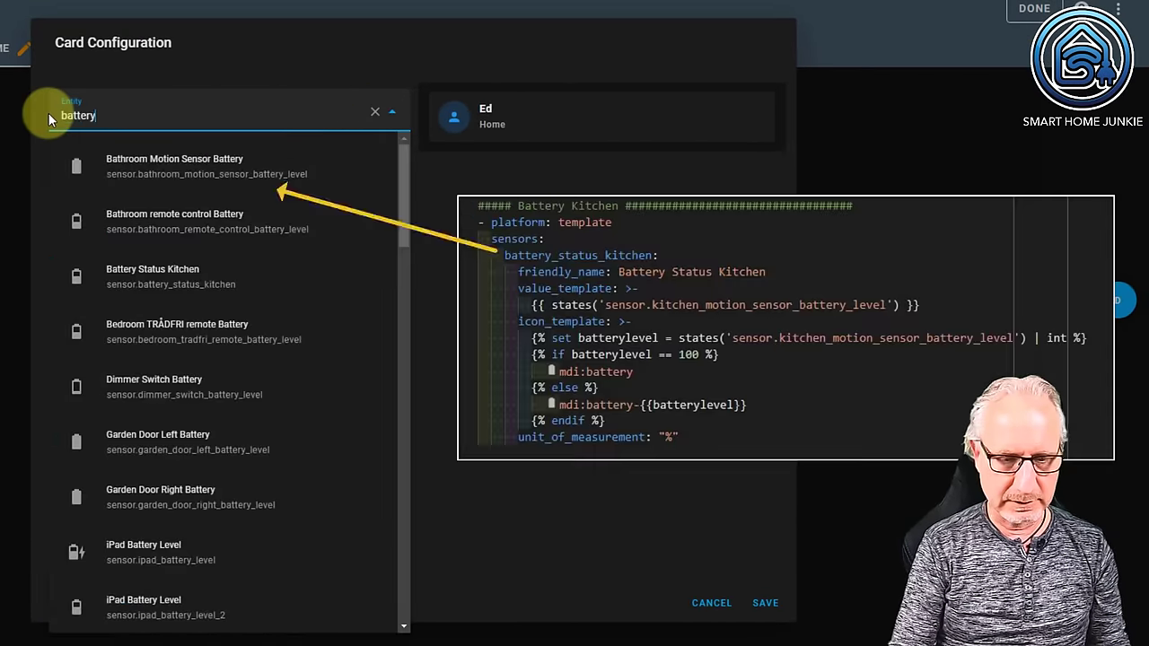
type("stat")
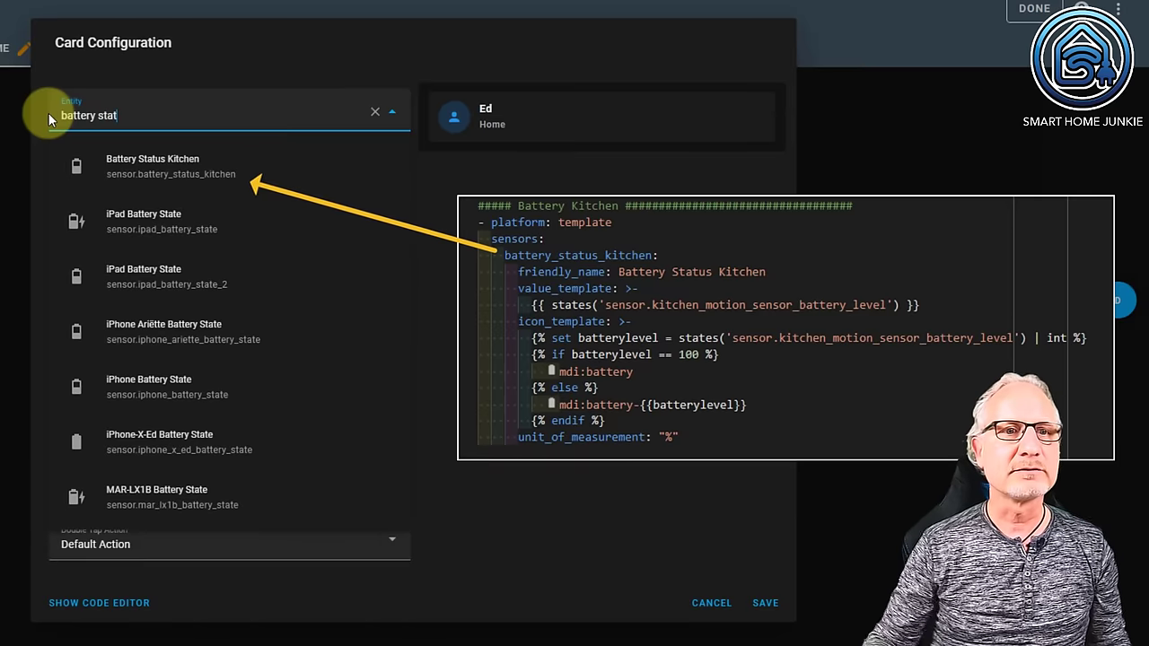
left_click(162, 173)
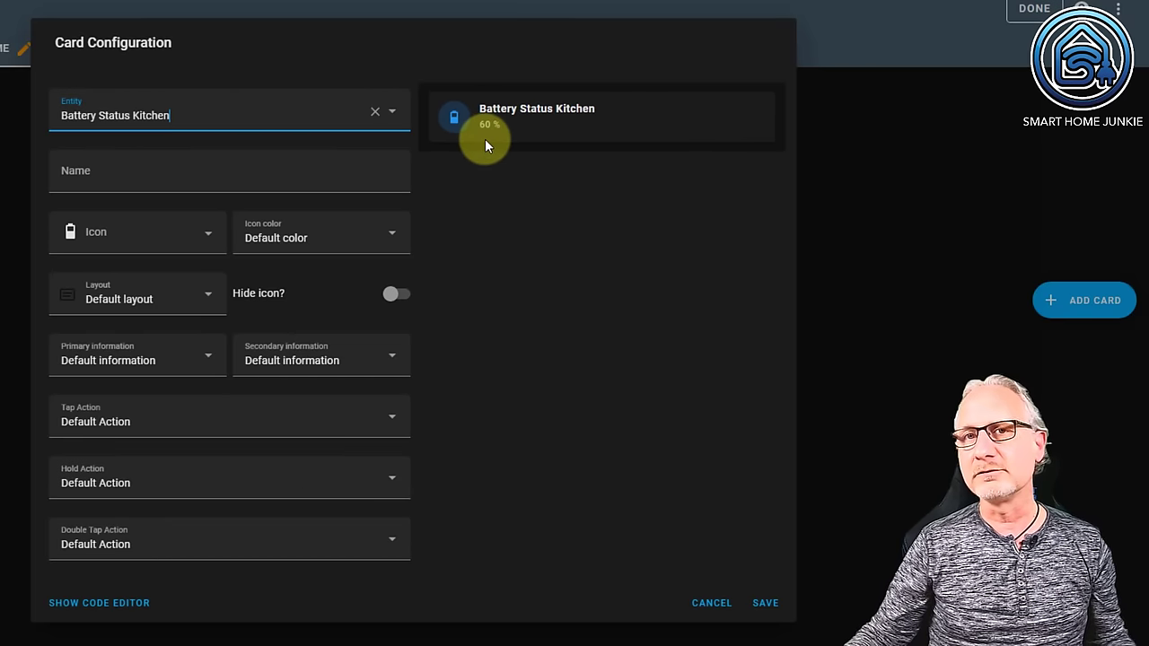
- Try Red as the entity card's icon color and return it to Default color
left_click(358, 239)
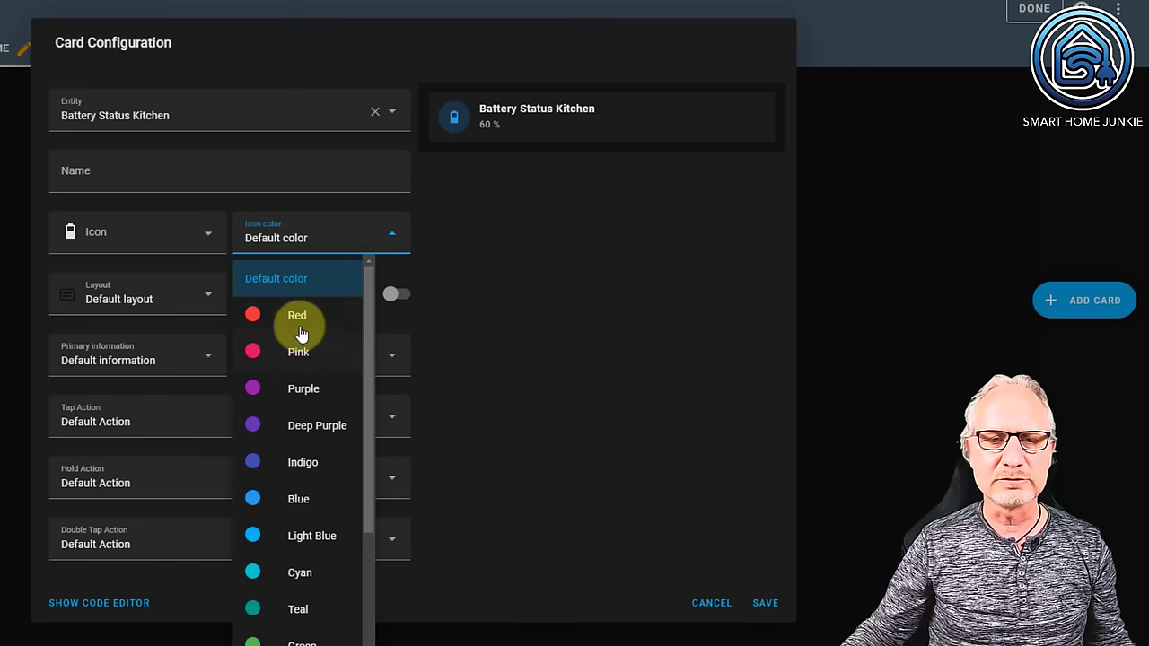
left_click(300, 332)
left_click(328, 249)
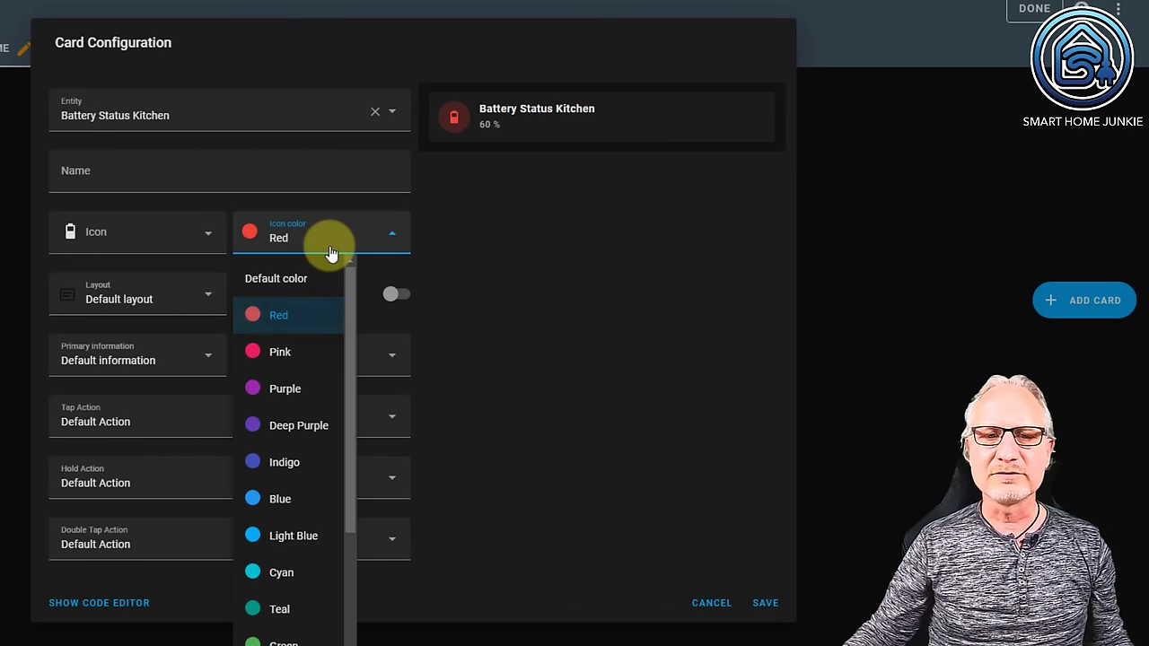
left_click(305, 281)
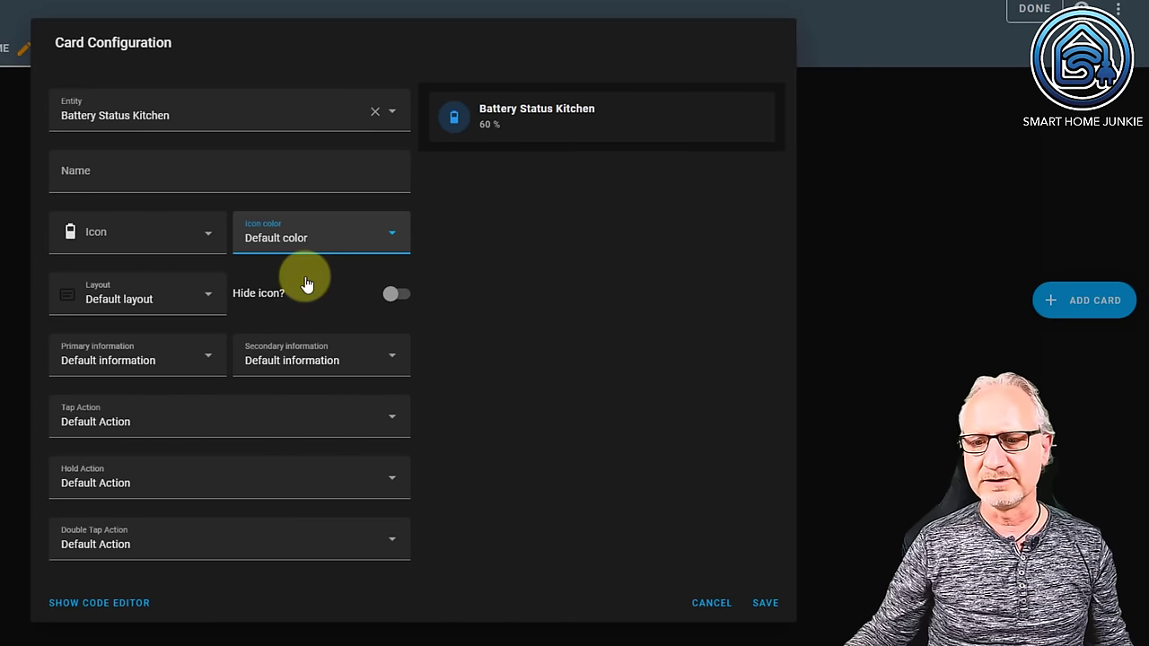
- Save the kitchen battery entity card and add a Mushroom Template Card to the Home view
left_click(767, 604)
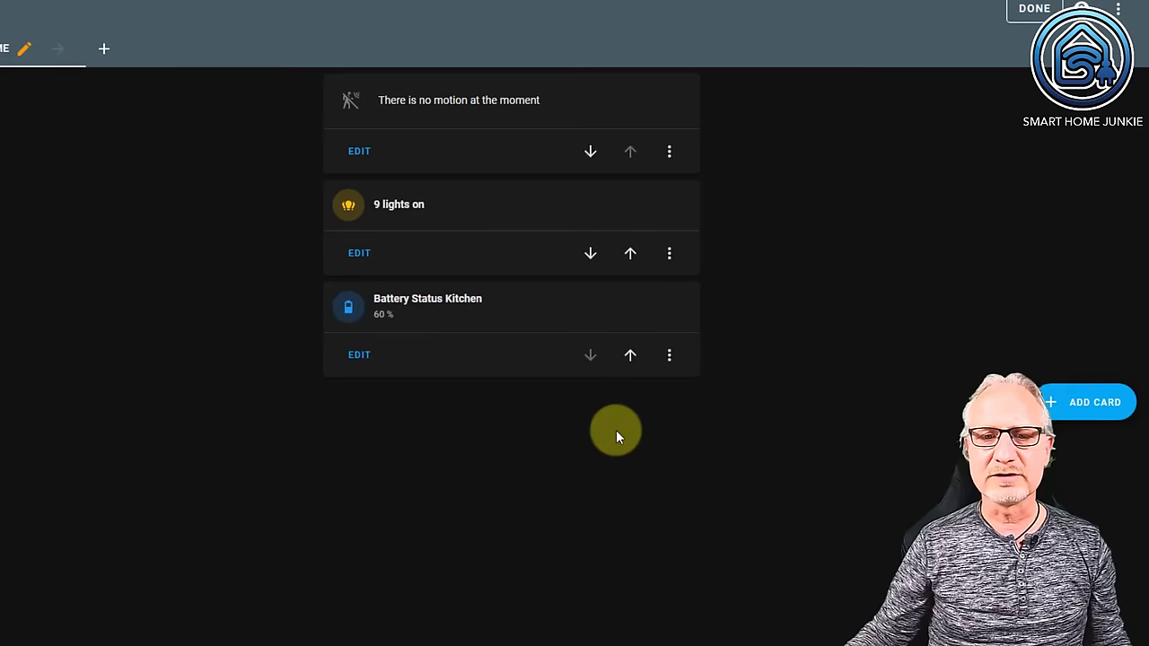
left_click(1099, 408)
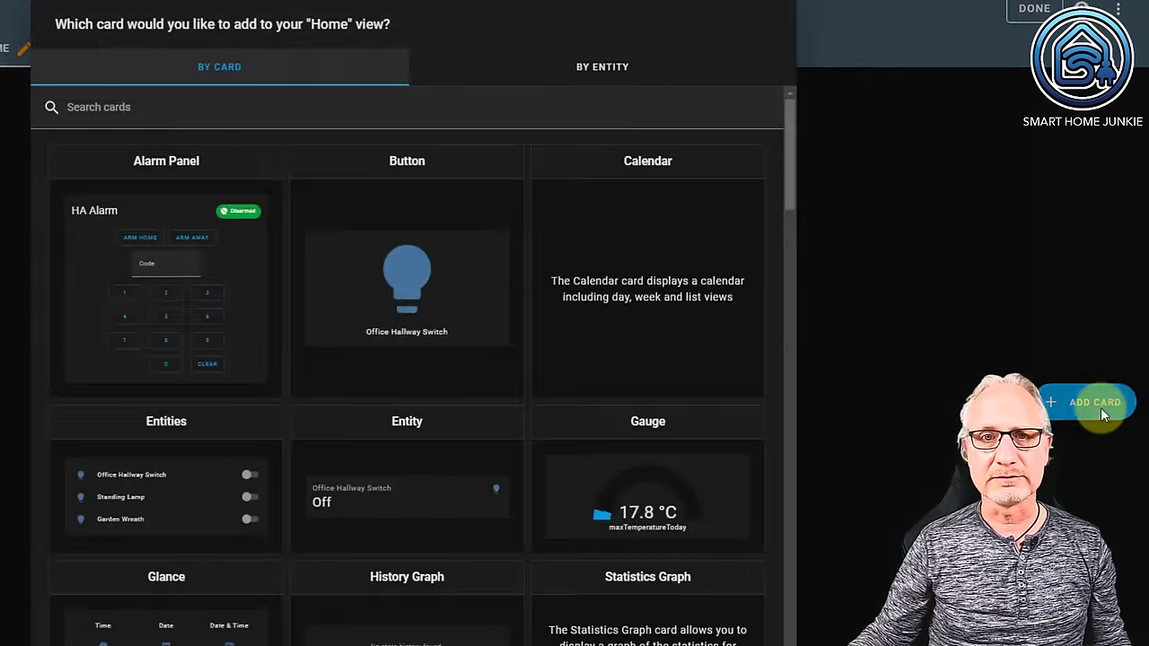
left_click(141, 108)
type("m")
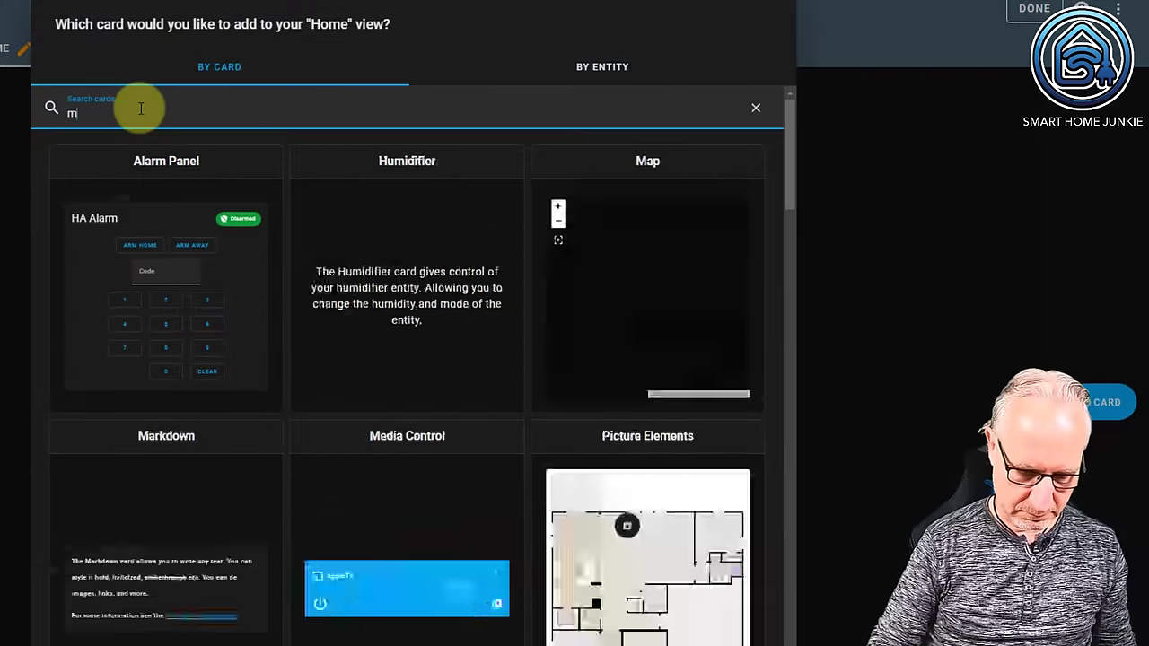
type("ushroom tem")
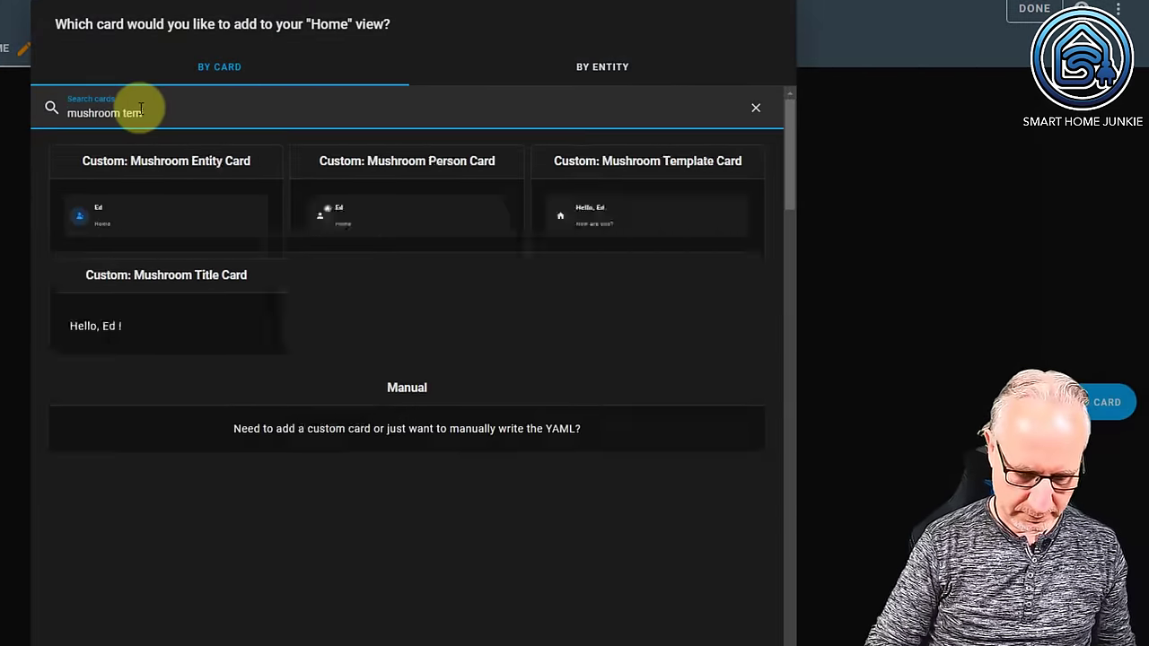
type("plate card")
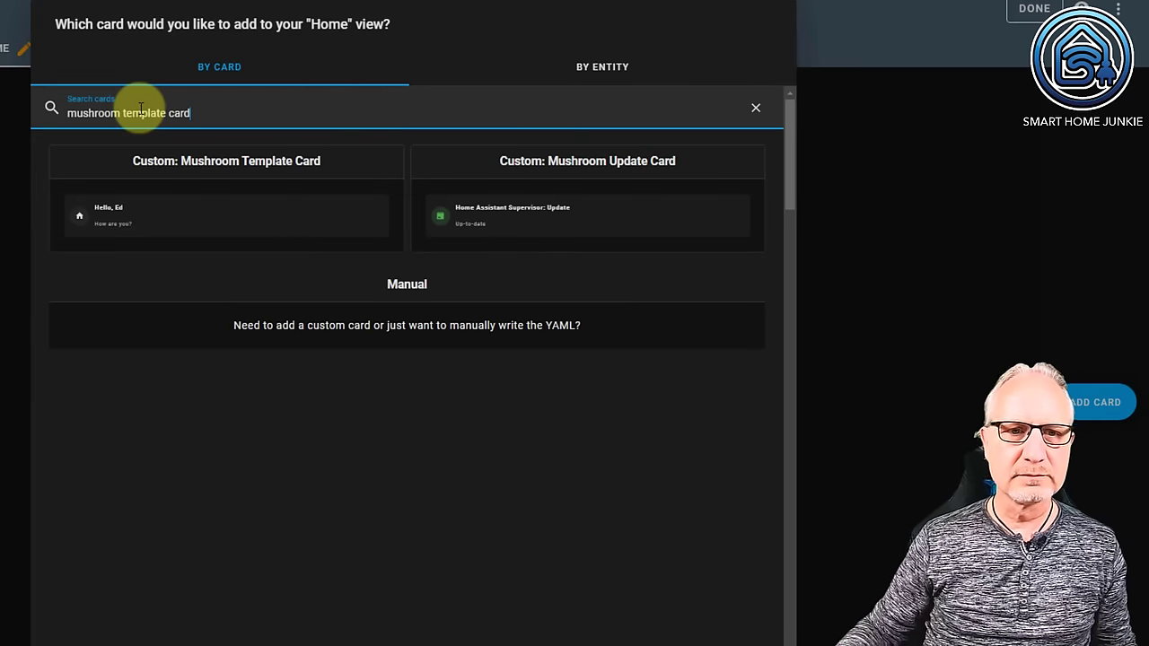
left_click(219, 226)
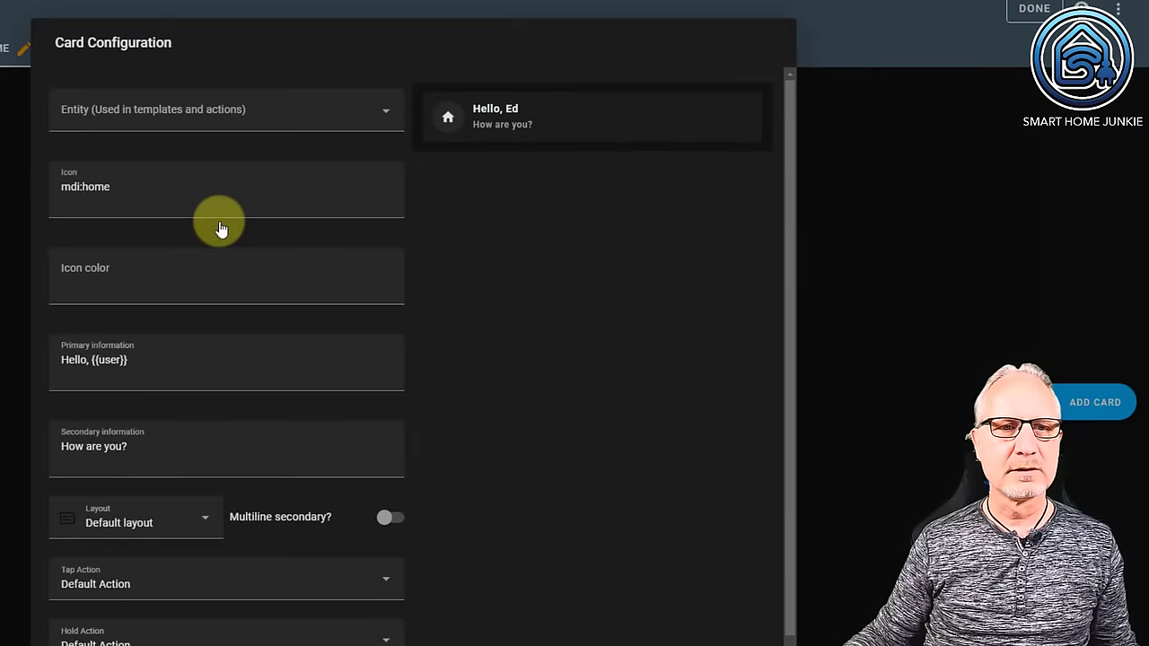
- Clear the new template card's default icon, primary information and secondary information
left_click_drag(205, 198, 37, 181)
key("BackSpace")
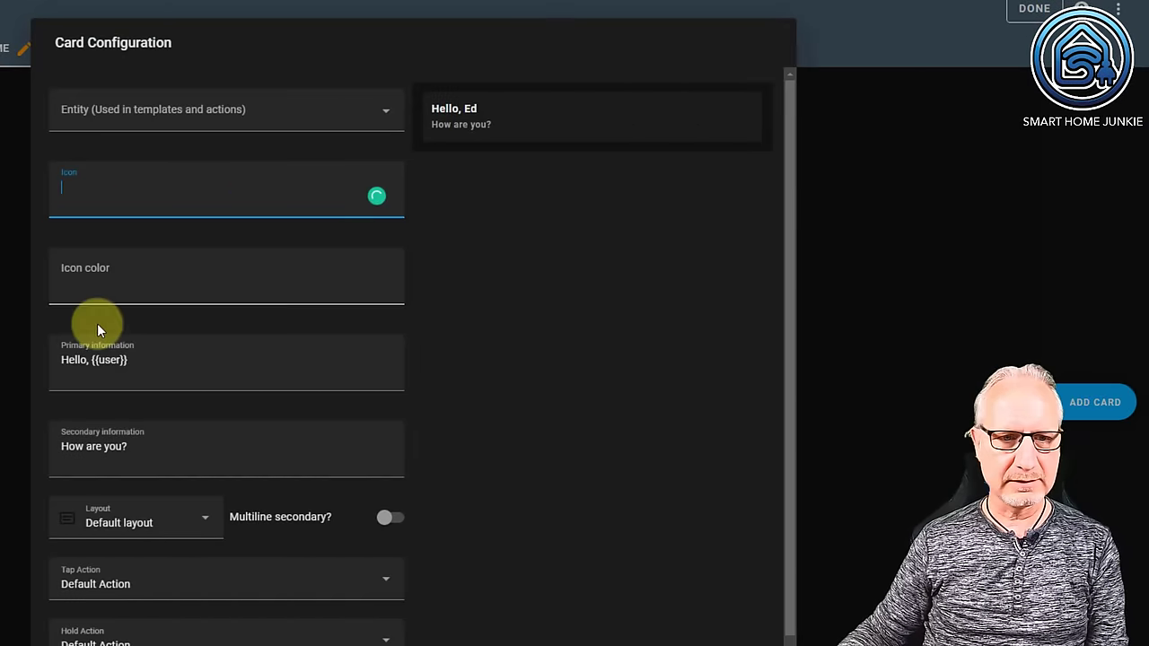
left_click_drag(146, 359, 23, 356)
key("BackSpace")
left_click_drag(139, 446, 17, 444)
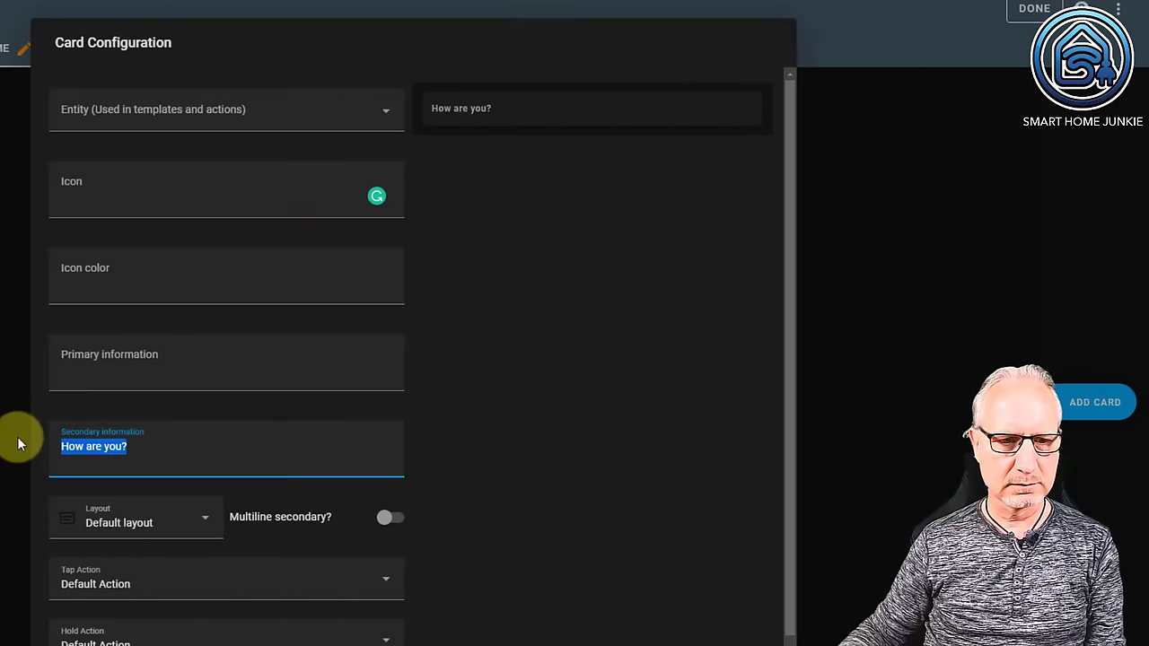
key("BackSpace")
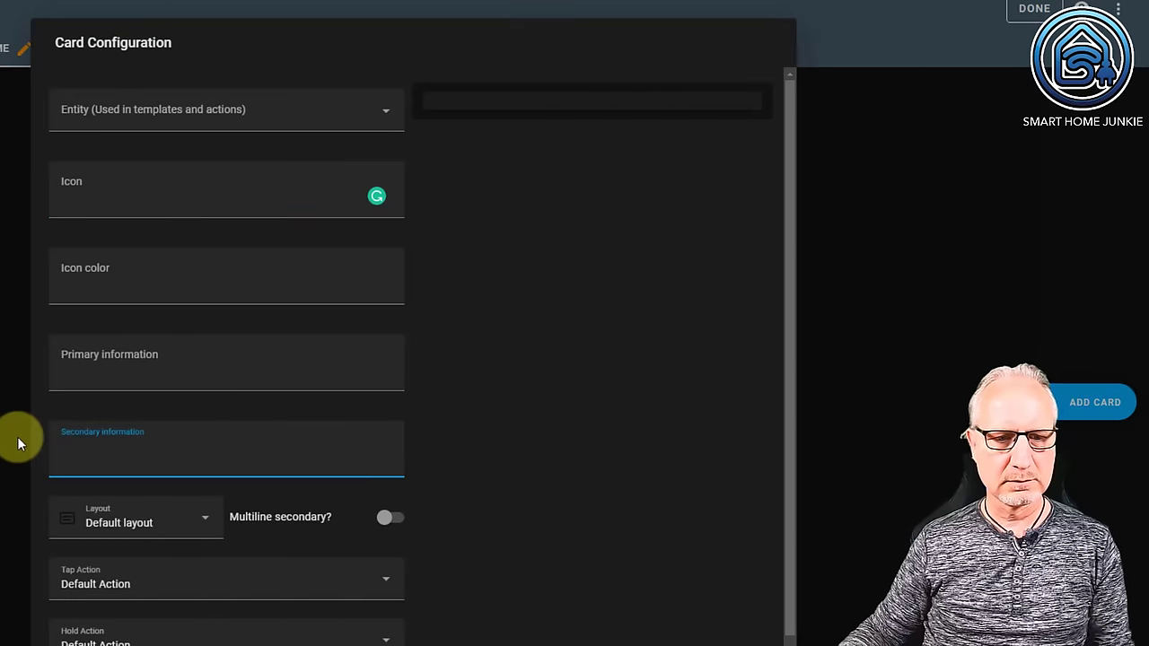
- Set the entity to Battery Status Kitchen and template the icon as {{ state_attr('sensor.battery_status_kitchen', 'icon') }}
left_click(118, 112)
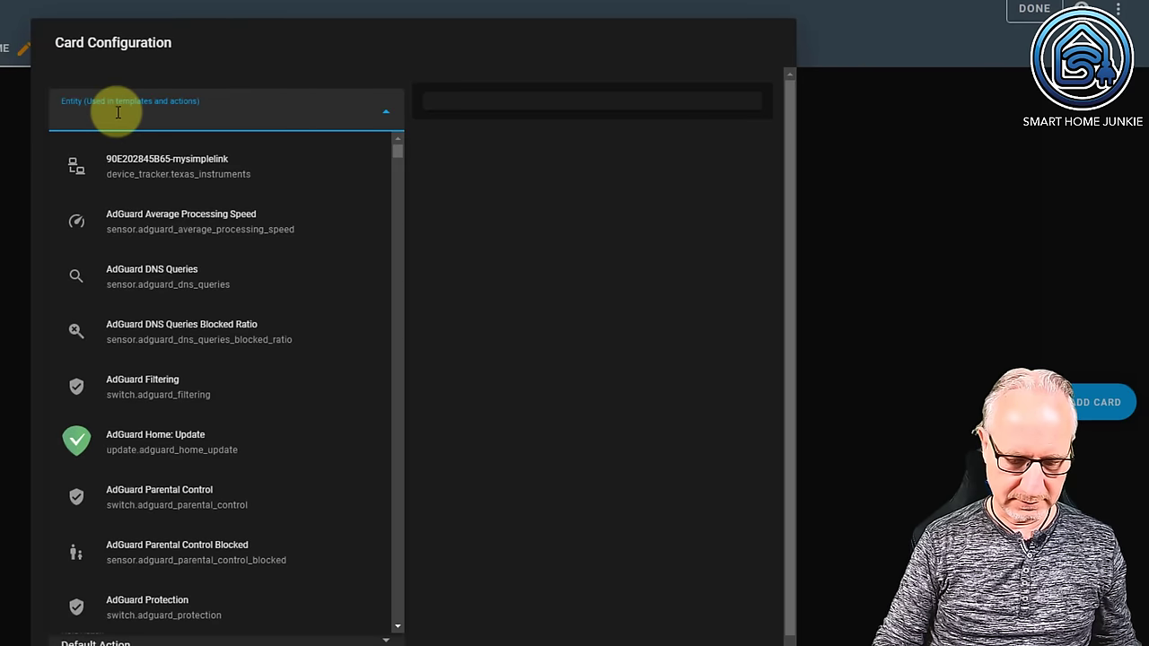
type("Kitchen")
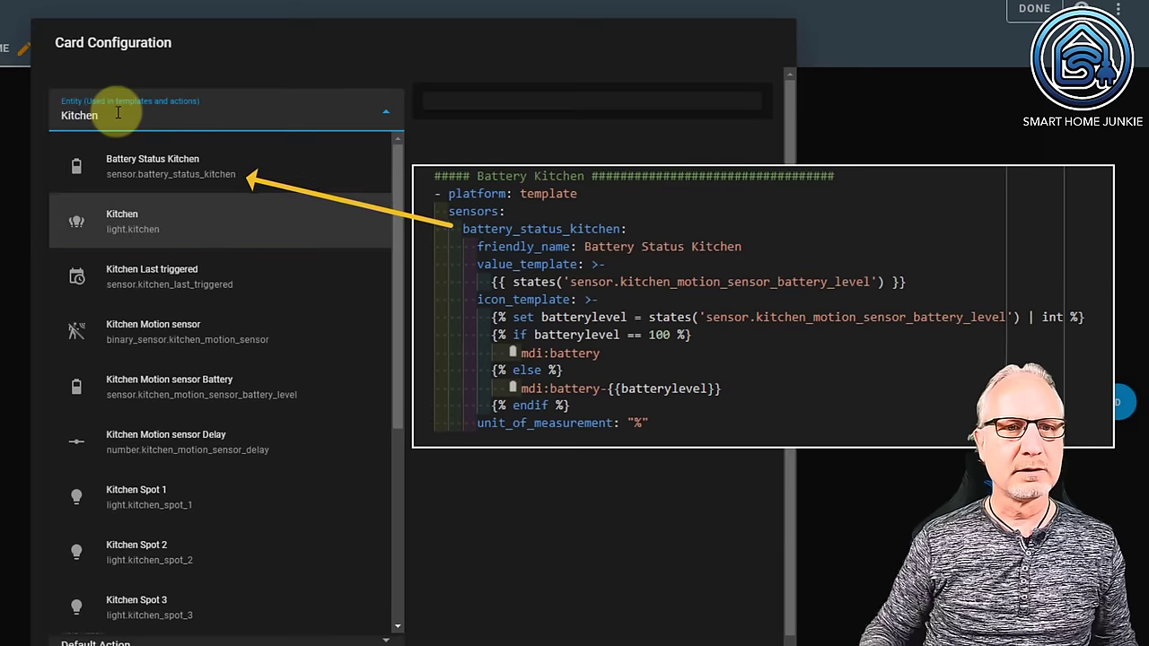
left_click(185, 166)
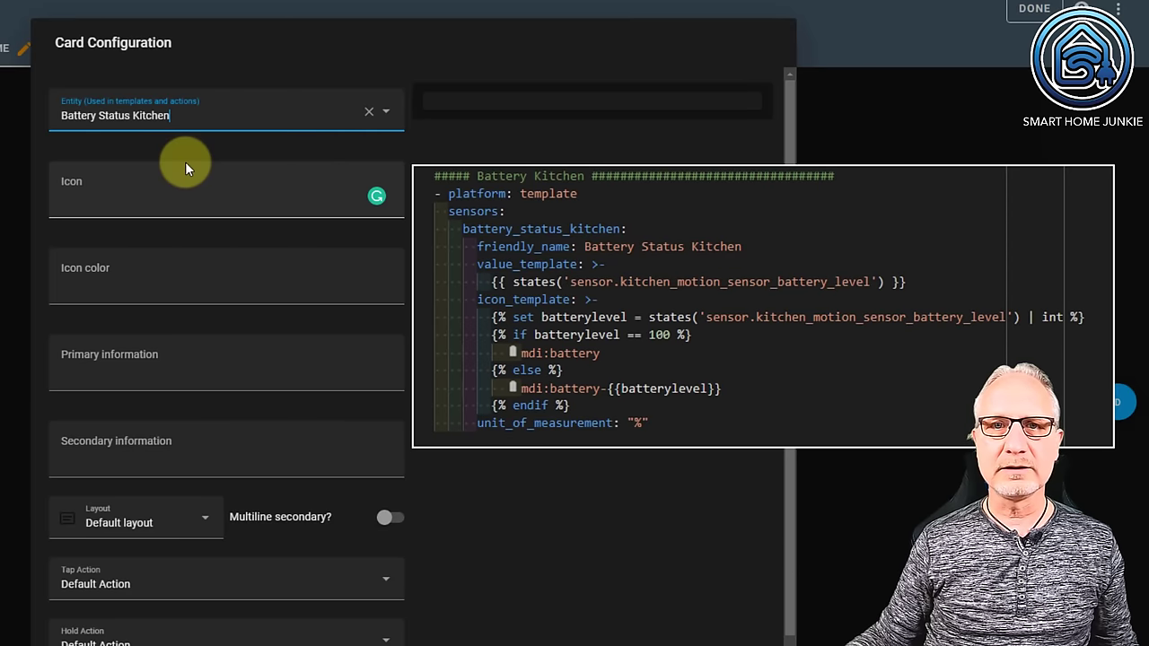
left_click(76, 207)
type("{{ state_attr('sensor.battery_status_kitchen', 'icon') }}")
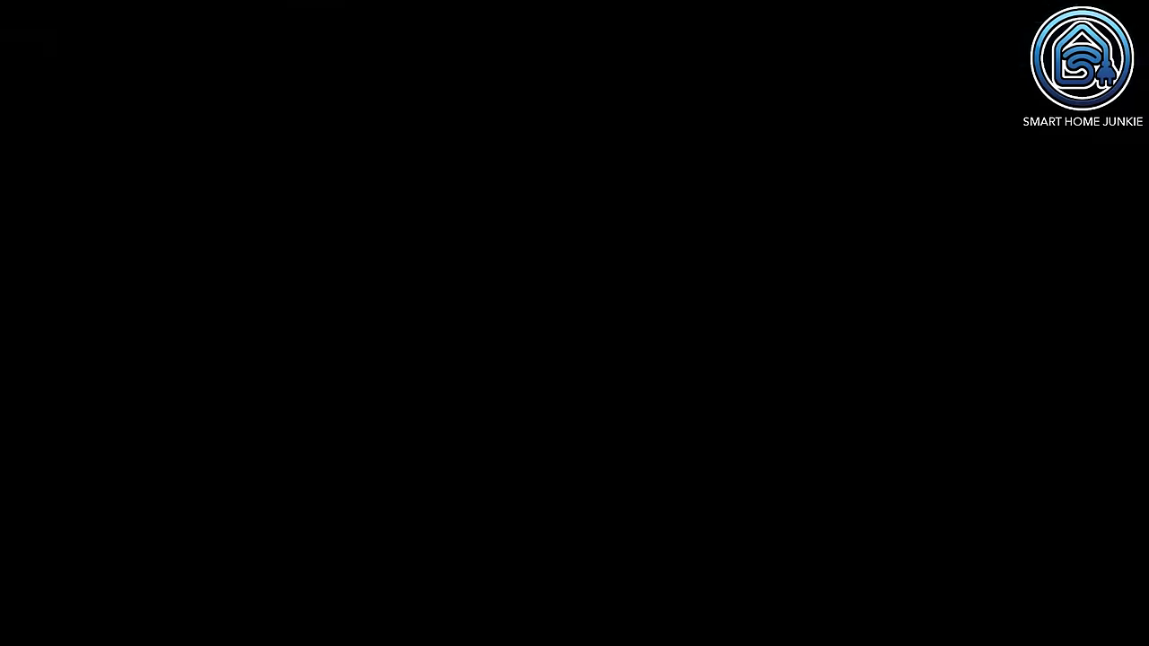
- Template the icon color from sensor.battery_status_kitchen as an integer batterylevel: light-green above 60, orange above 20, otherwise red
left_click(69, 289)
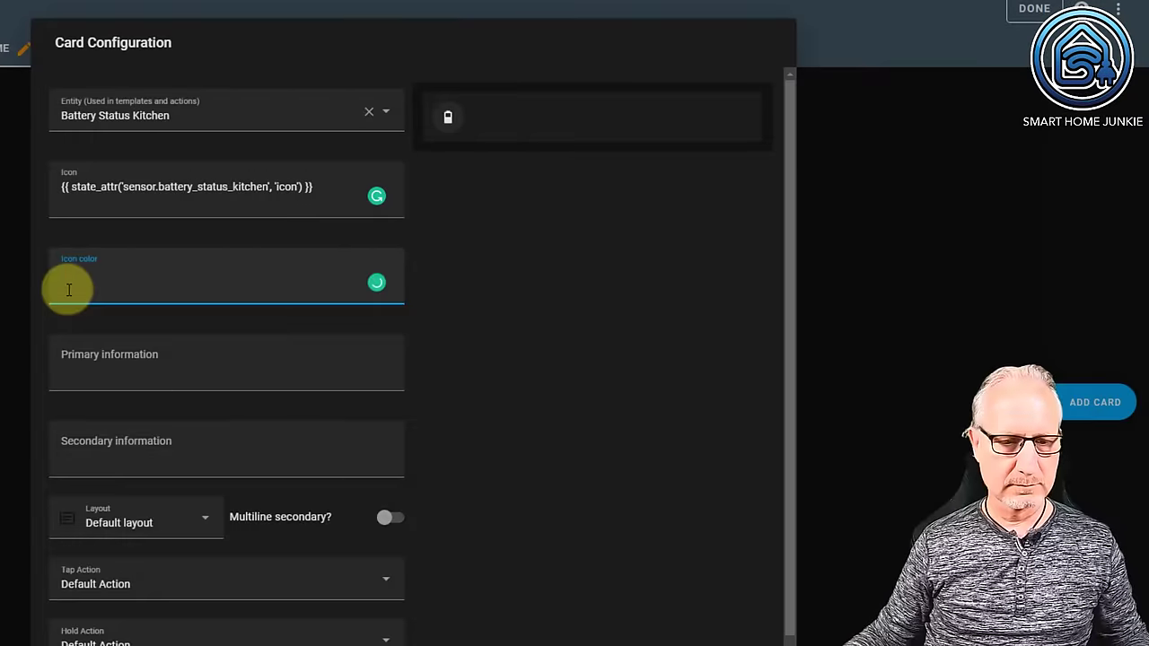
type("{% set batterylevel = states('sensor.battery_status_kitchen') | int %} {% if batterylevel > 60 %}  light-green {% elif batterylevel > 20 %}  orange {% else %}  red {% endif %}")
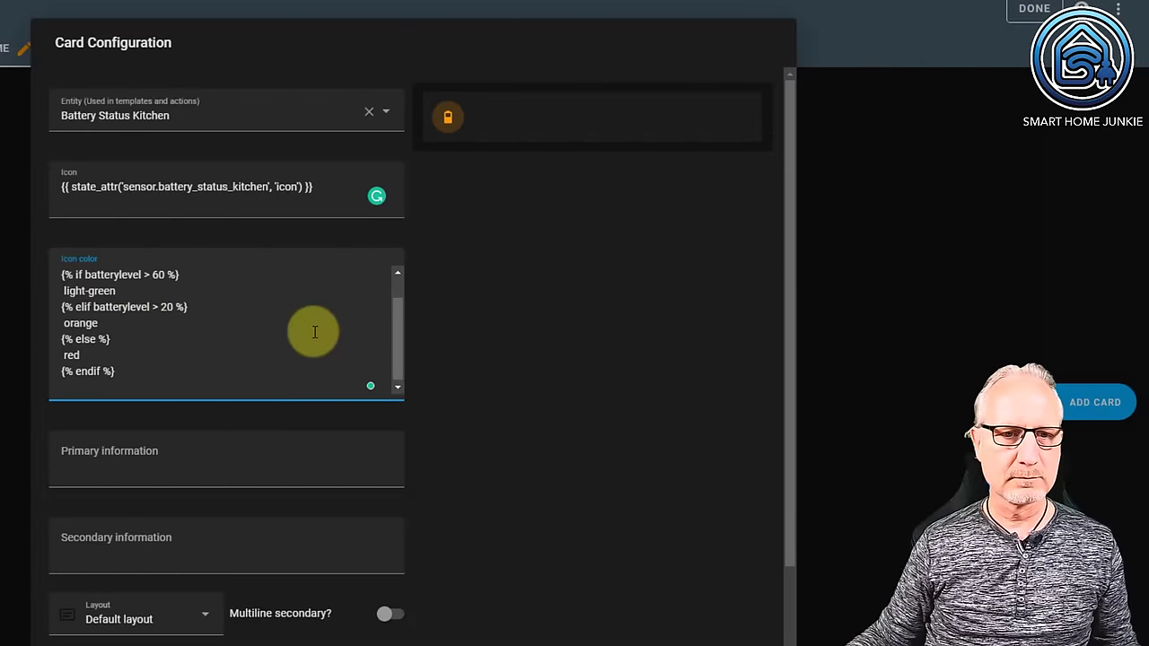
scroll(310, 329, "up", 3)
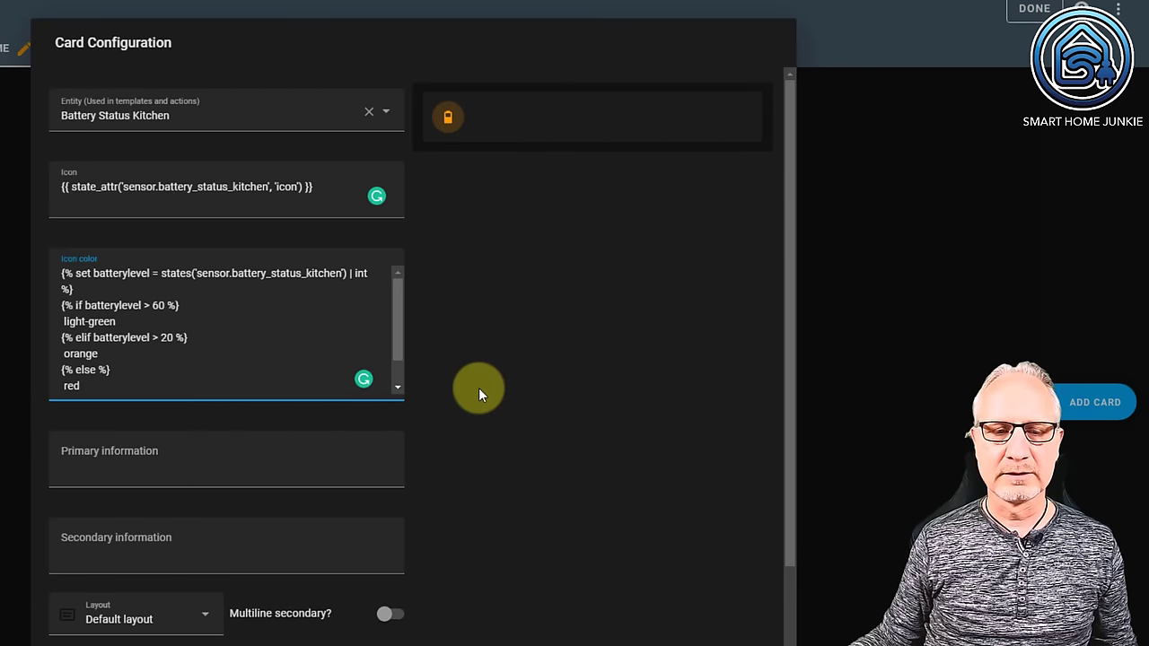
key("Return")
type("{% endif %}")
key("Return")
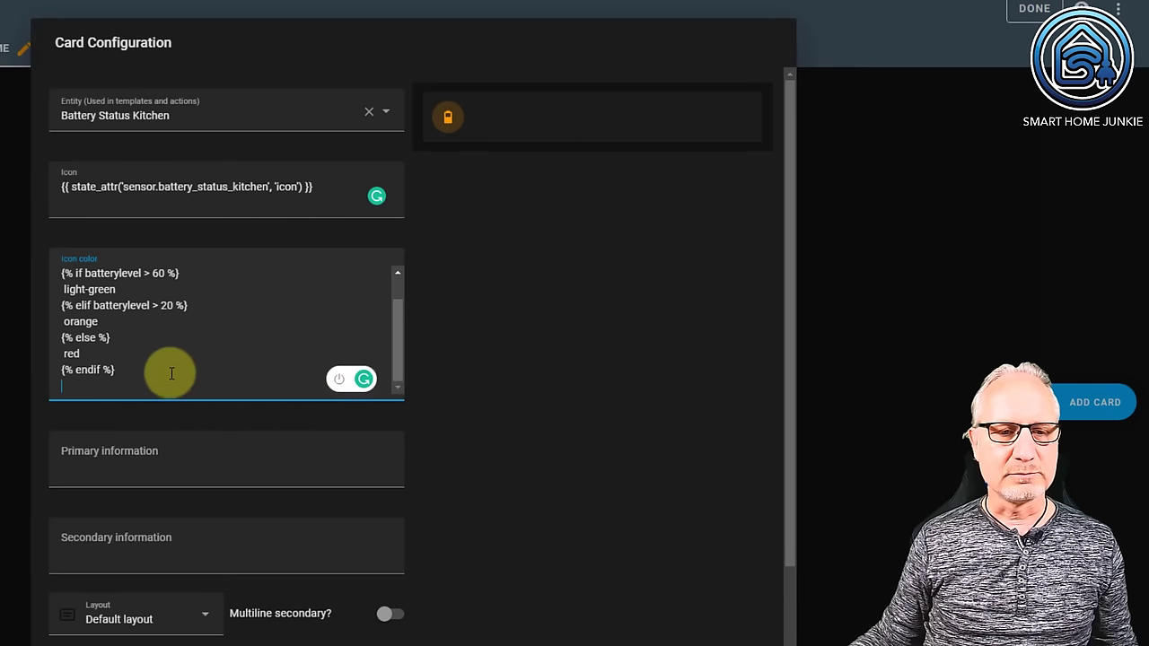
key("ctrl+Home")
type("{% set batterylevel = states('sensor.battery_status_kitchen') | int %}")
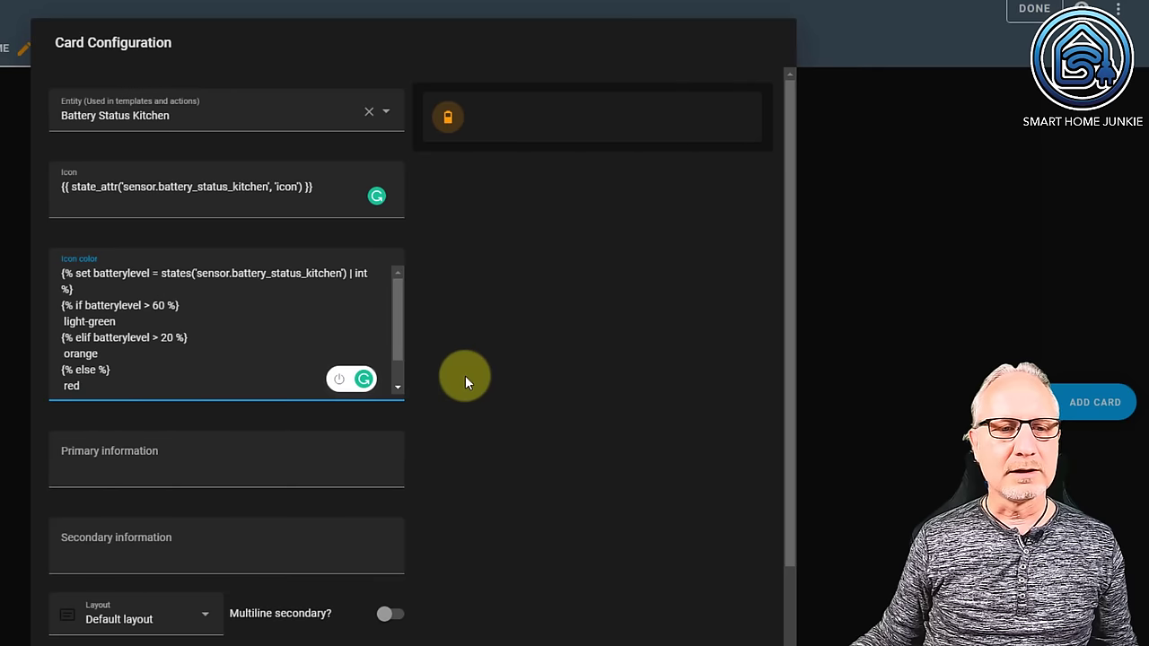